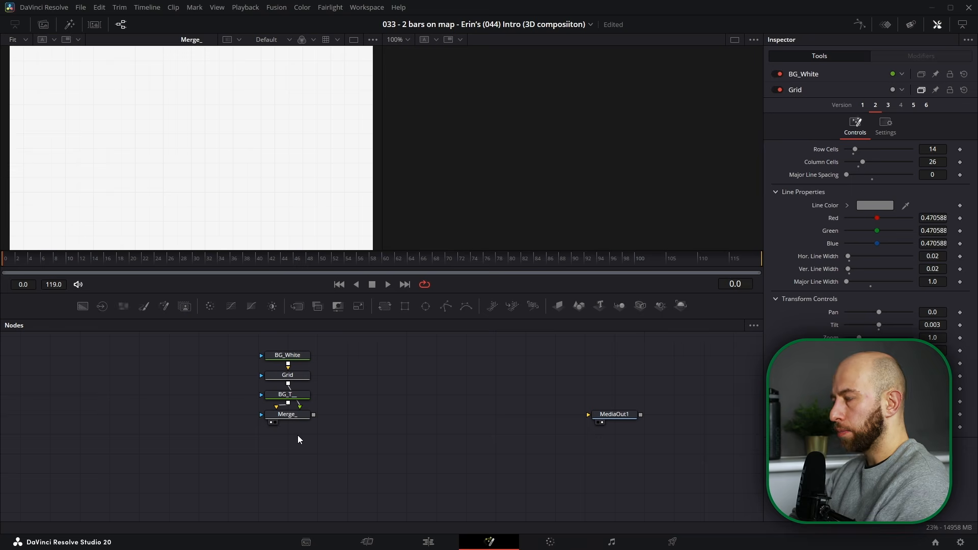
Add an Image Plane 3D node below the Merge_ node, feed the grid composite into it, and show it in the viewer.
key("shift+space")
type("im")
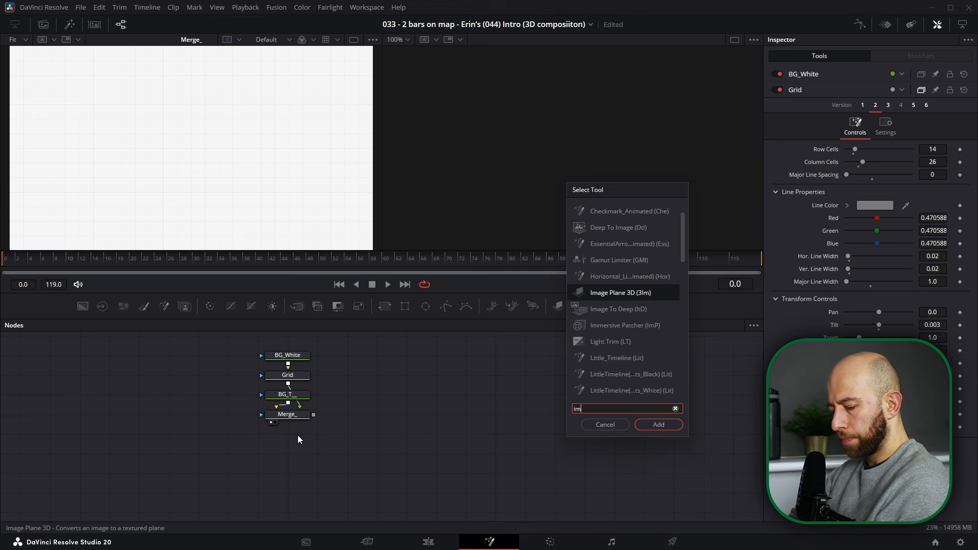
type("age")
key("Return")
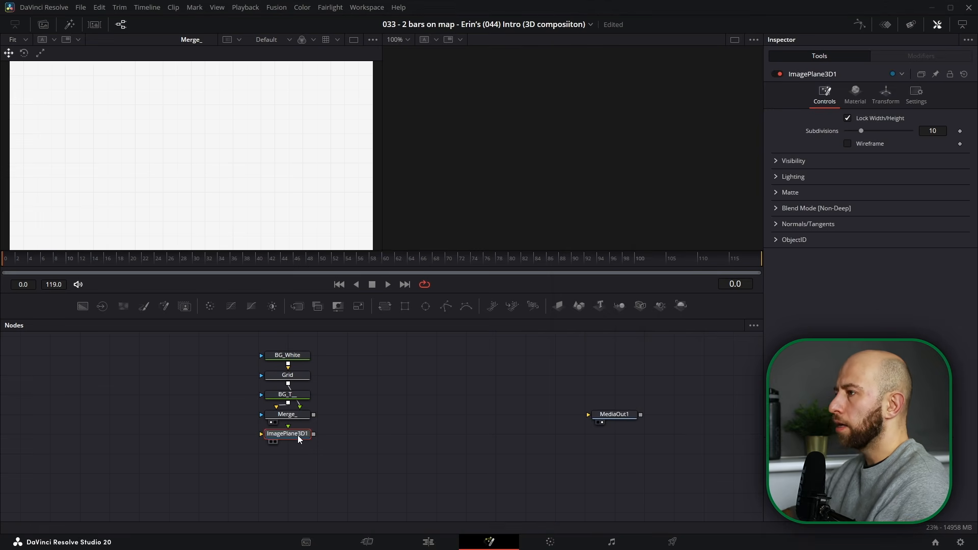
left_click_drag(314, 415, 292, 432)
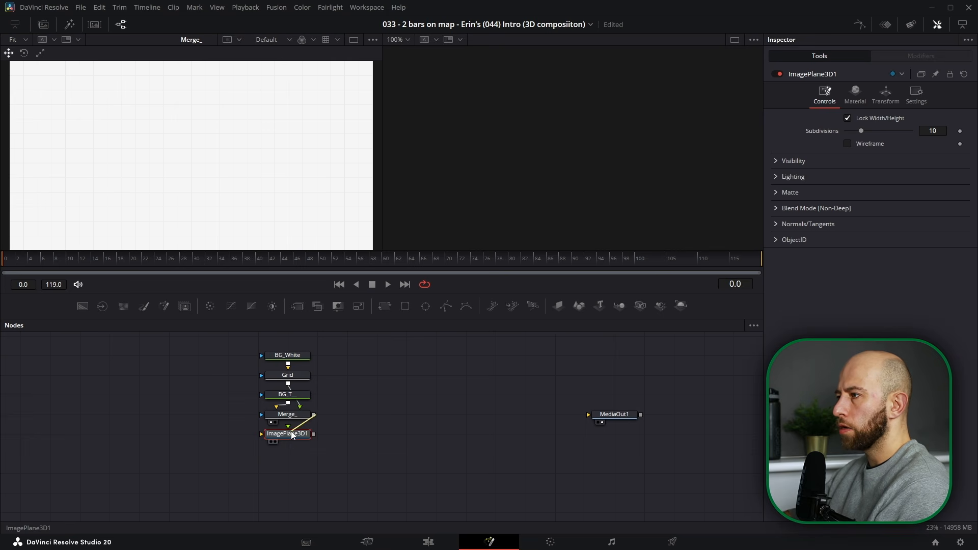
key("1")
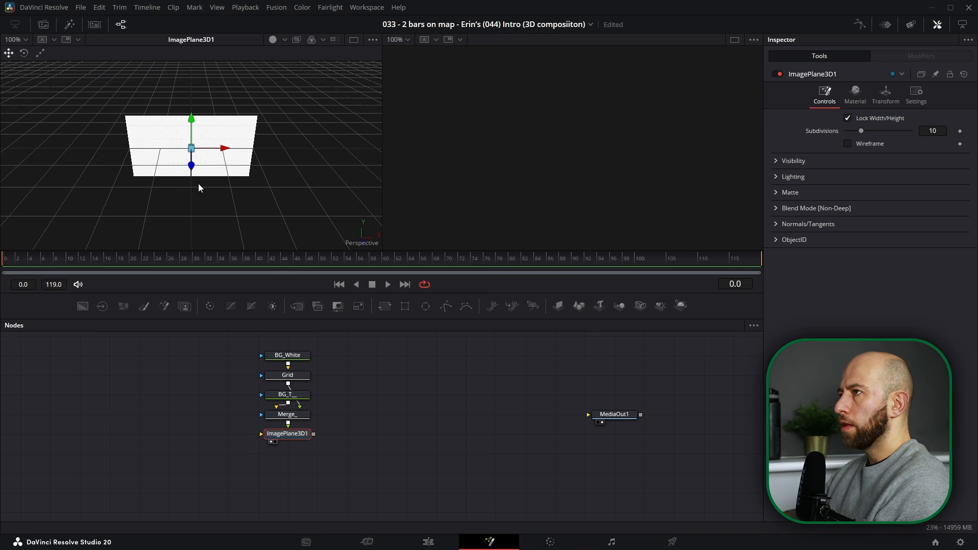
left_click_drag(308, 455, 307, 450)
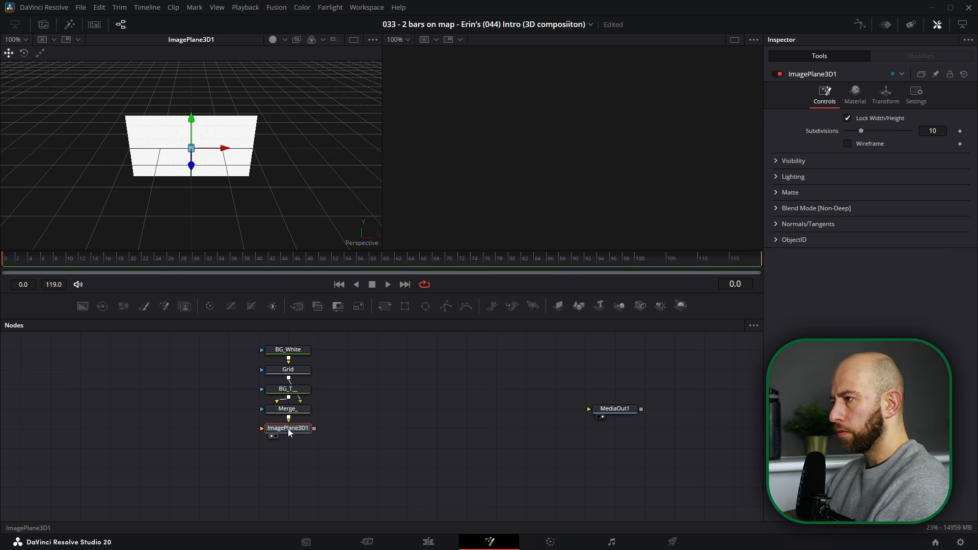
Add a Transform 3D node after the grid's image plane and show it in the viewer.
key("shift+space")
type("transform")
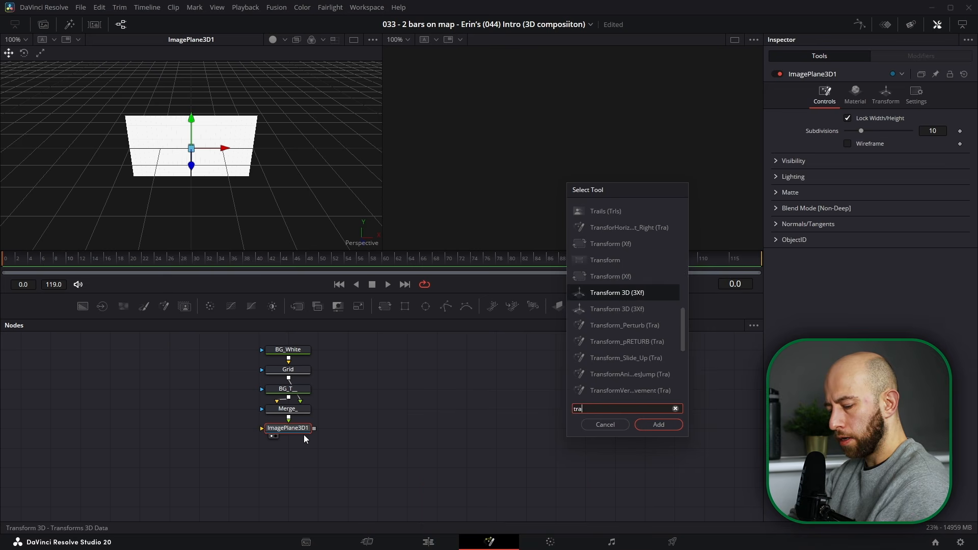
key("Return")
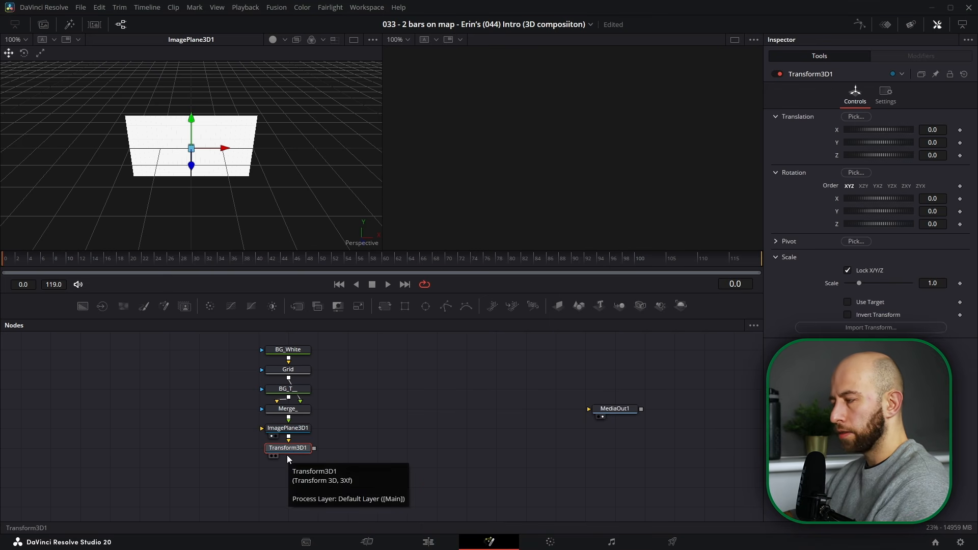
key("1")
left_click_drag(205, 179, 210, 145)
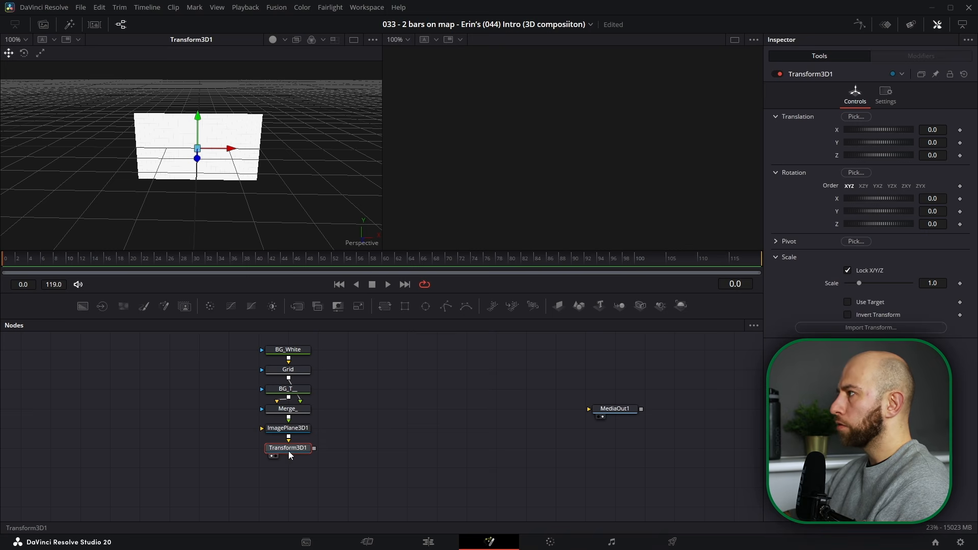
Set the Transform 3D node's X rotation to -90 so the grid plane lies flat.
left_click(934, 200)
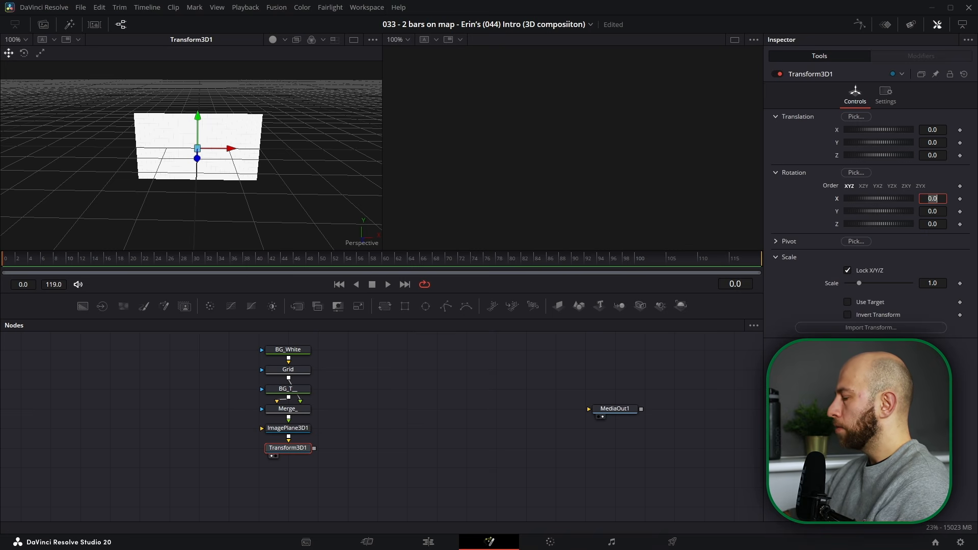
type("-90")
key("Return")
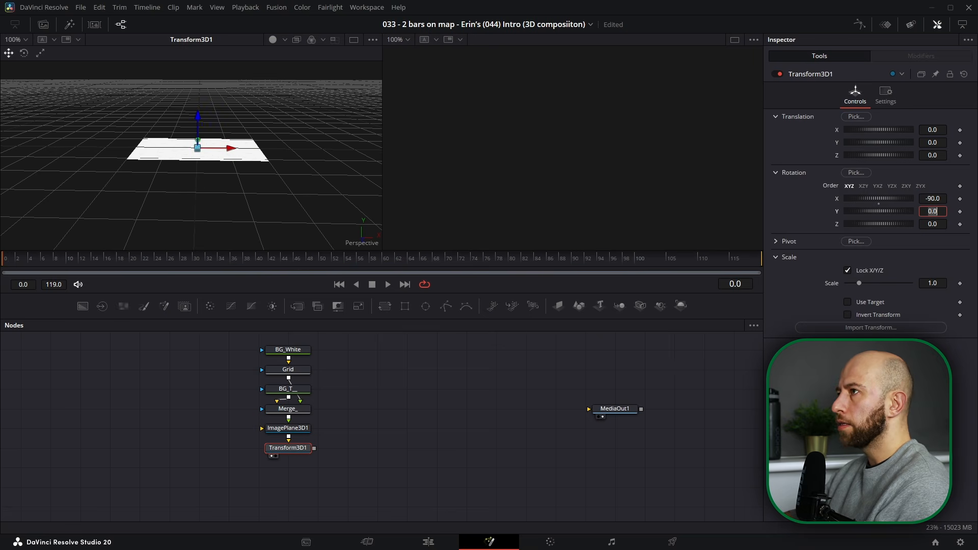
left_click_drag(184, 187, 190, 208)
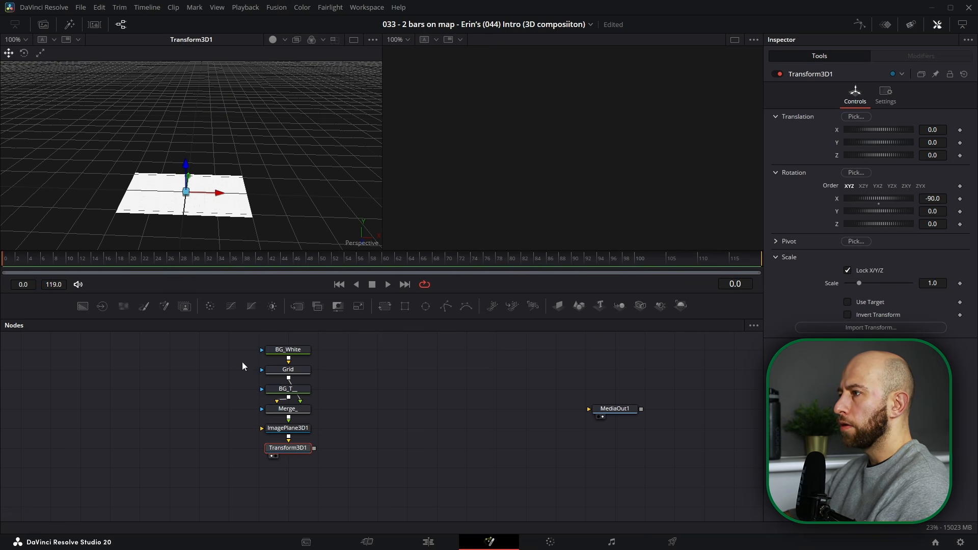
Set the scale of the grid's ImagePlane3D1 transform to 5.
left_click(293, 431)
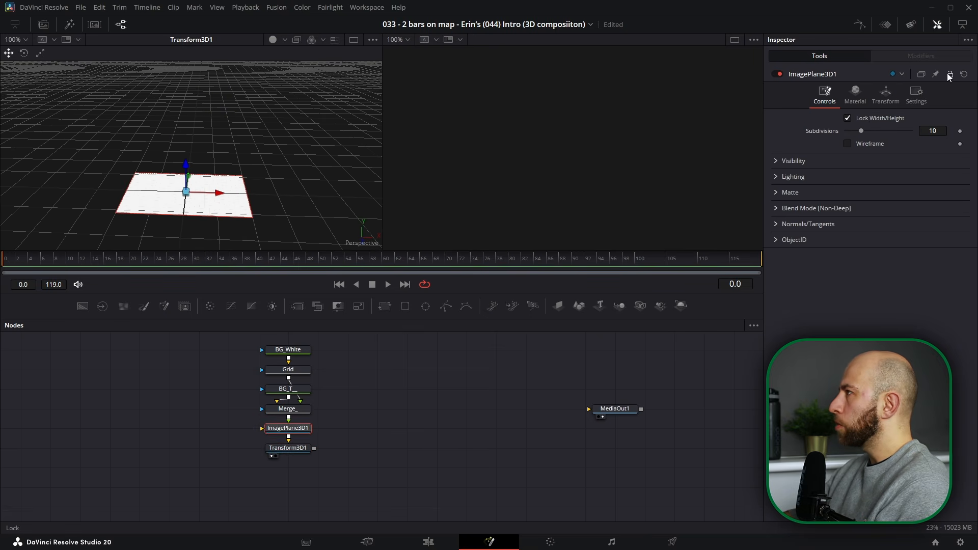
left_click(885, 96)
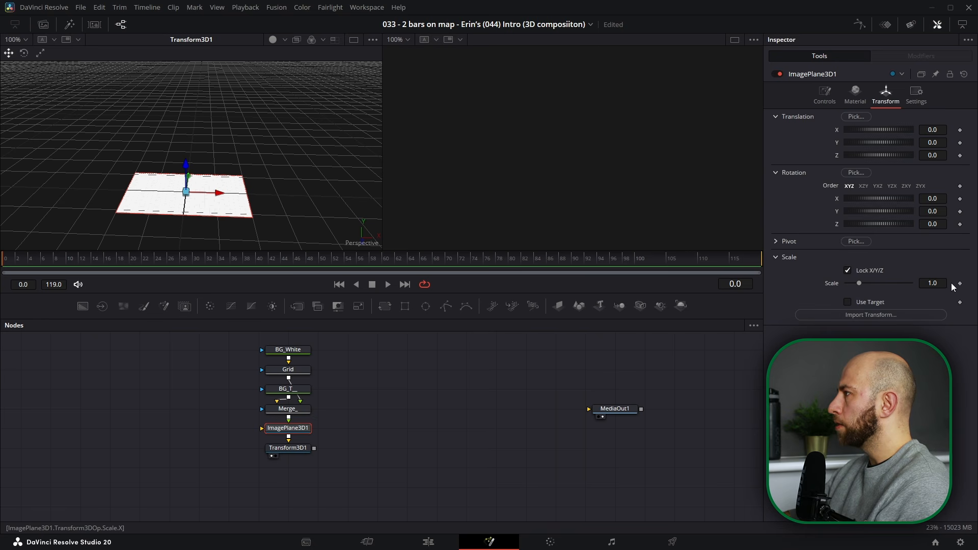
type("5")
key("Return")
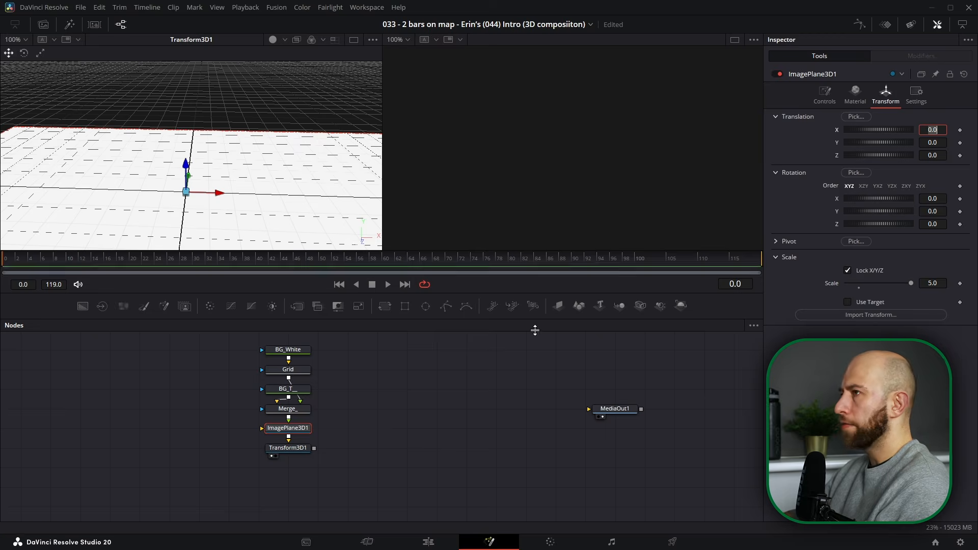
scroll(199, 249, "down", 2)
left_click_drag(199, 255, 252, 226)
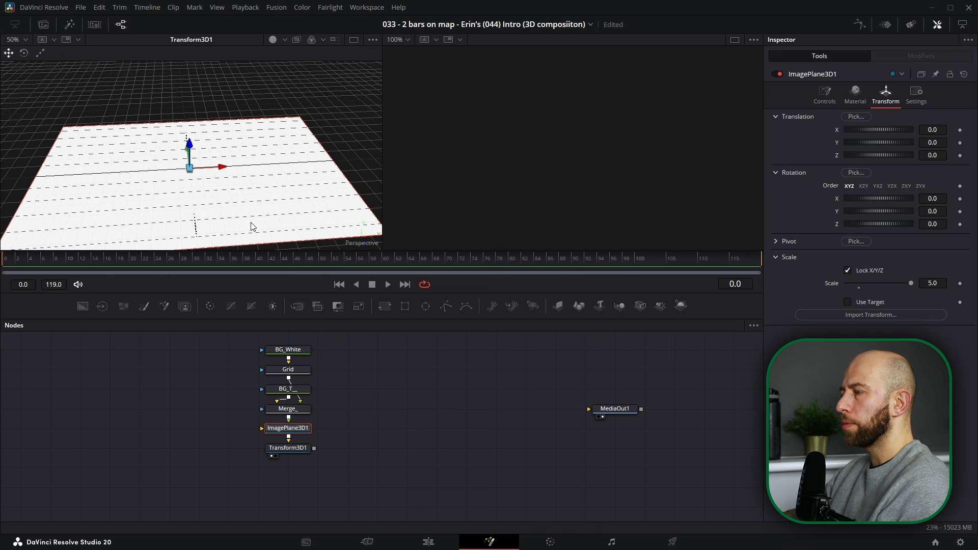
Add the map clip from the media pool beside the grid branch and rename its node "map".
left_click_drag(379, 390, 329, 431)
left_click(329, 431)
left_click(42, 24)
left_click_drag(216, 98, 330, 411)
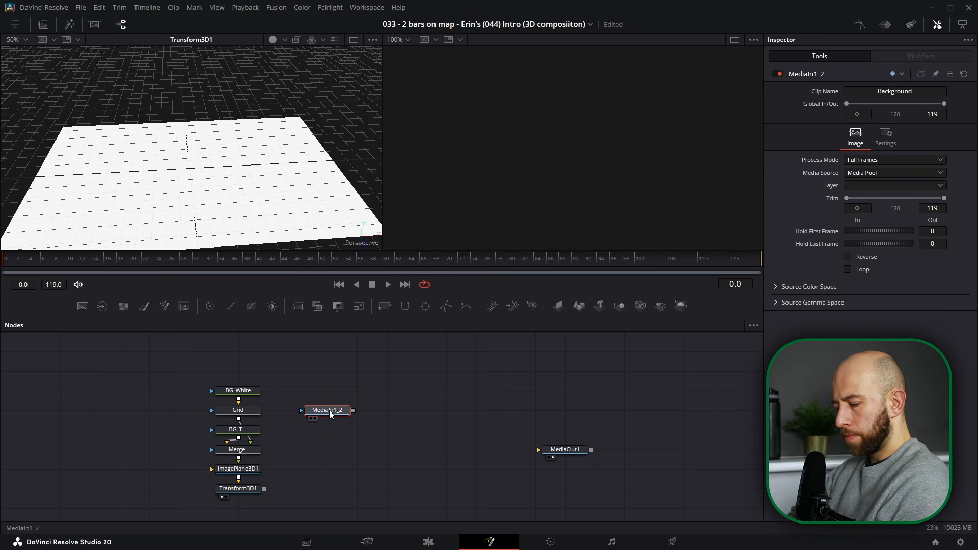
key("F2")
type("map")
key("Return")
Paste the BG_T background node, merge the map over it with the merge inputs swapped, and view the merge.
left_click_drag(329, 411, 418, 363)
key("ctrl+v")
left_click(418, 401)
key("ctrl+t")
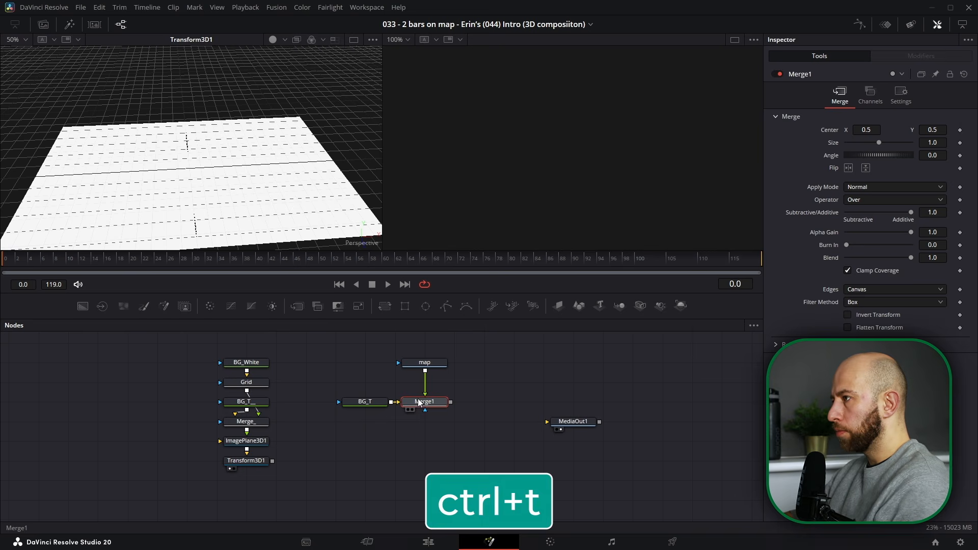
key("1")
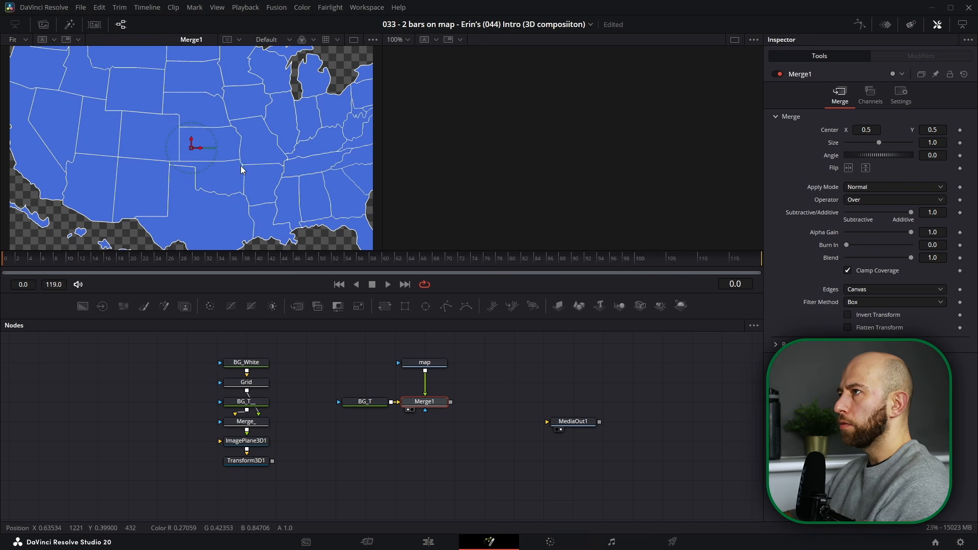
Insert a Transform node after the map with size 0.65, and place BG_T between it and Merge1.
scroll(243, 169, "down", 3)
left_click_drag(426, 363, 426, 343)
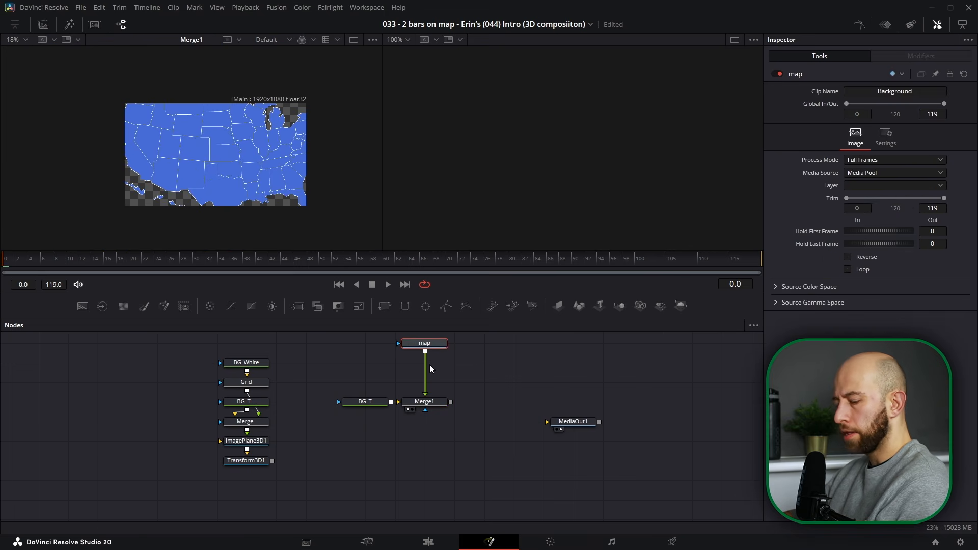
key("t")
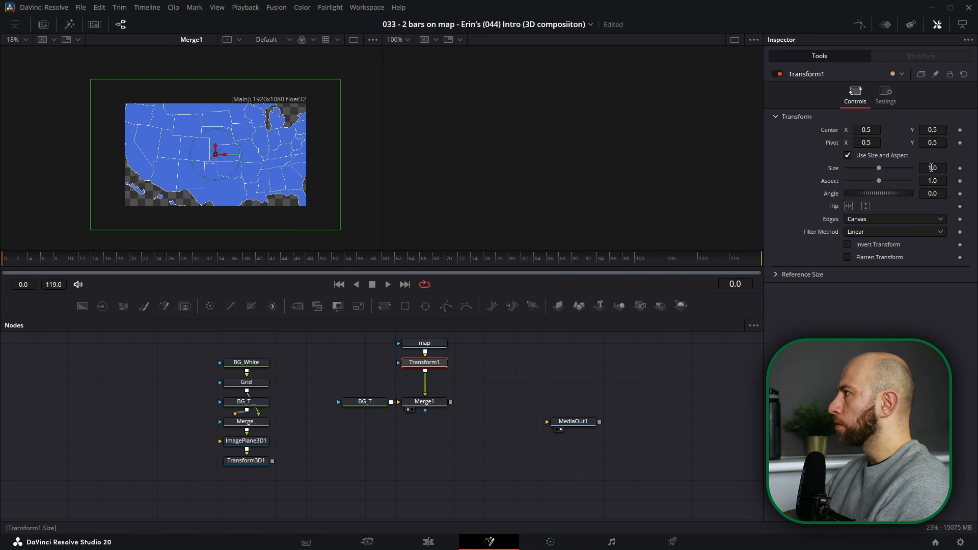
left_click_drag(931, 167, 914, 168)
left_click(466, 392)
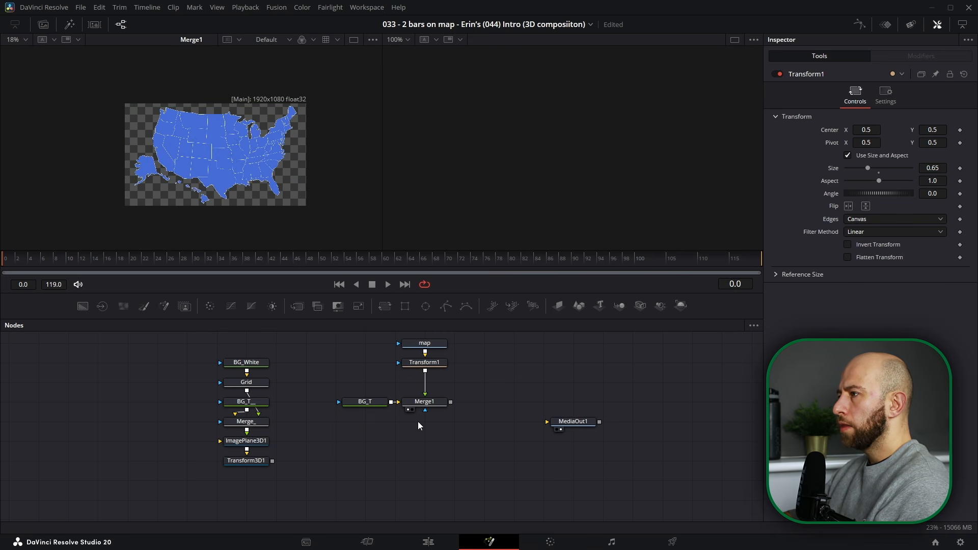
left_click_drag(376, 402, 434, 384)
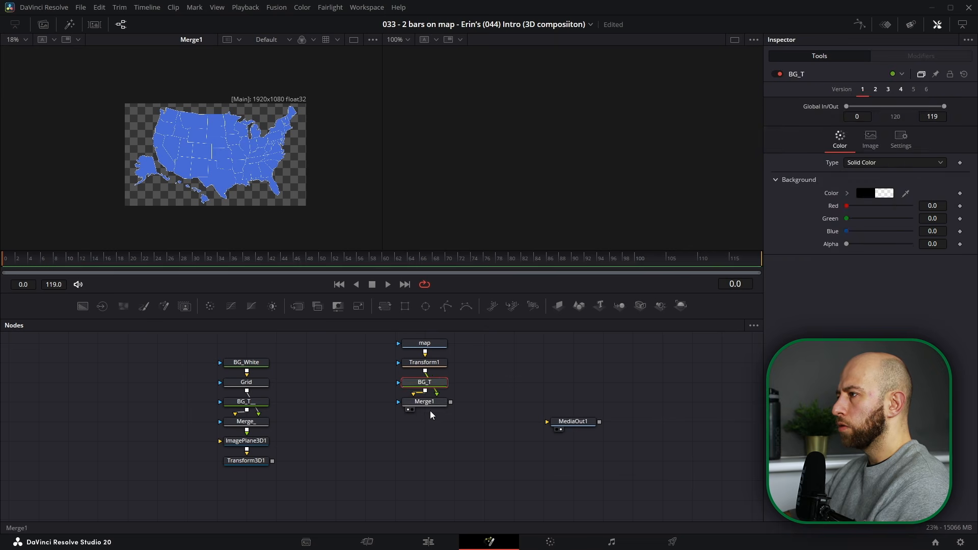
left_click(430, 404)
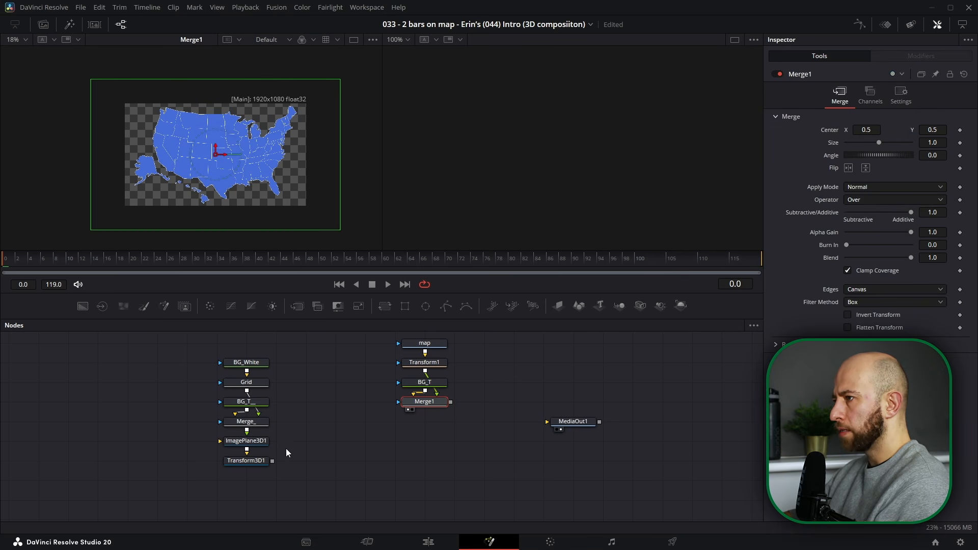
Duplicate ImagePlane3D1 and Transform3D1 below Merge1, connect Merge1 to the copied image plane, and move the map branch closer to the grid branch.
left_click_drag(287, 439, 243, 473)
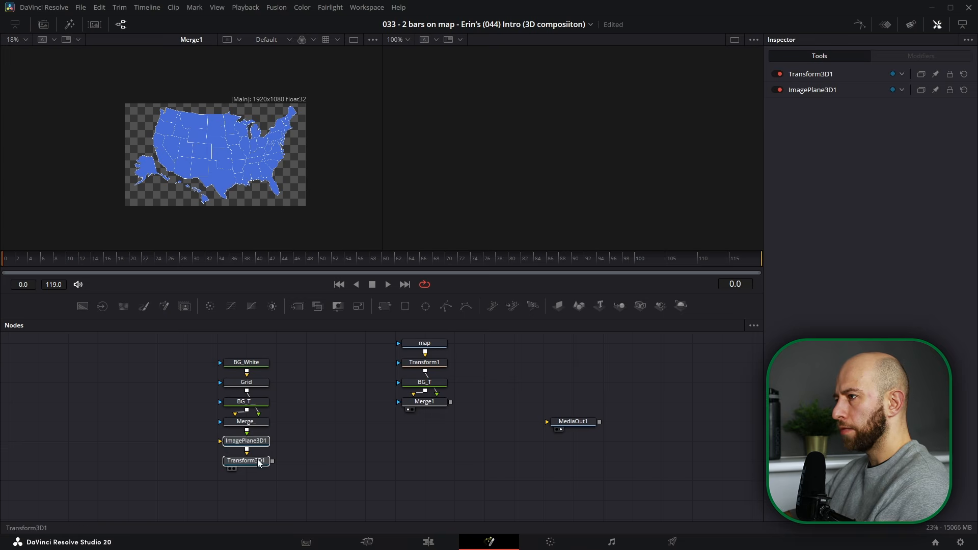
key("ctrl+c")
key("ctrl+v")
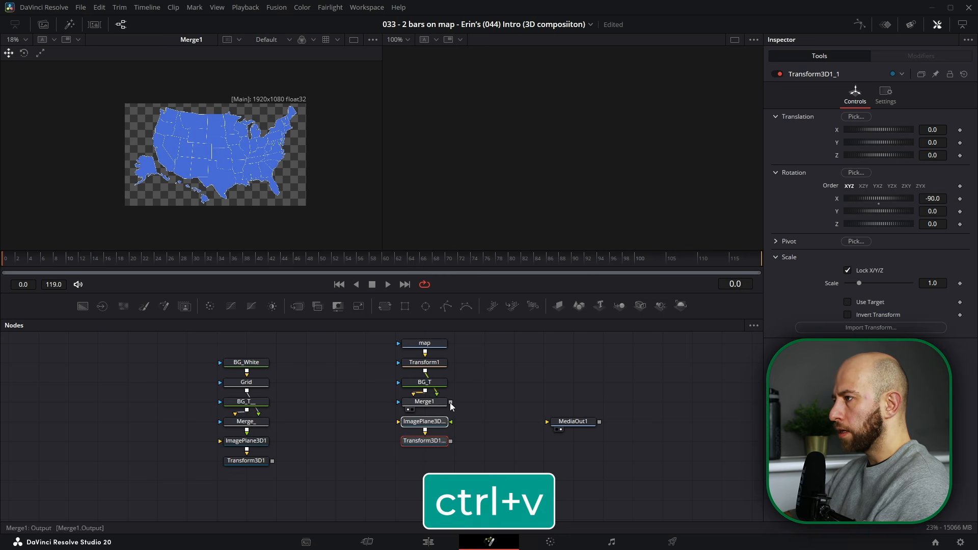
scroll(447, 404, "up", 2)
left_click_drag(452, 402, 357, 384)
scroll(434, 464, "down", 2)
left_click(306, 405)
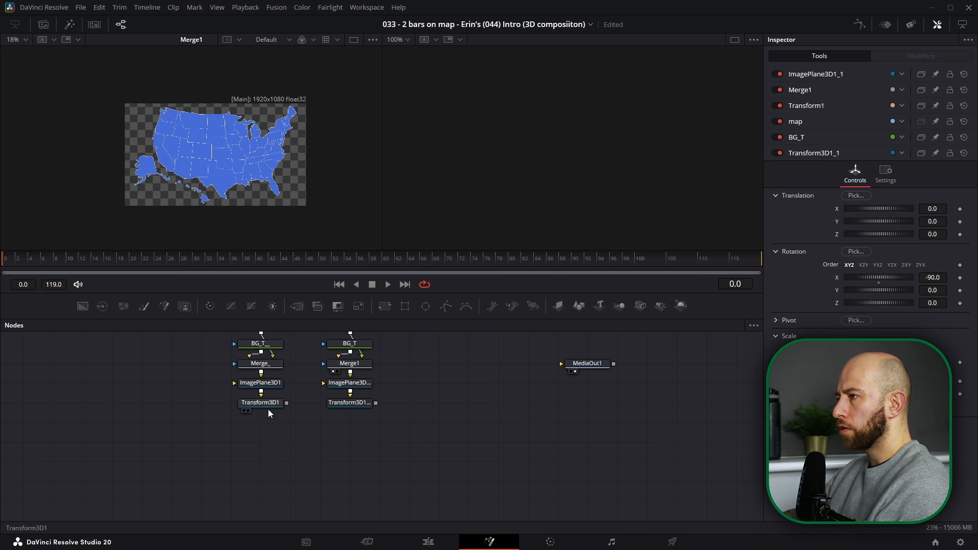
Set the scale of the map's copied image plane, ImagePlane3D1_1, to 1.
left_click(355, 388)
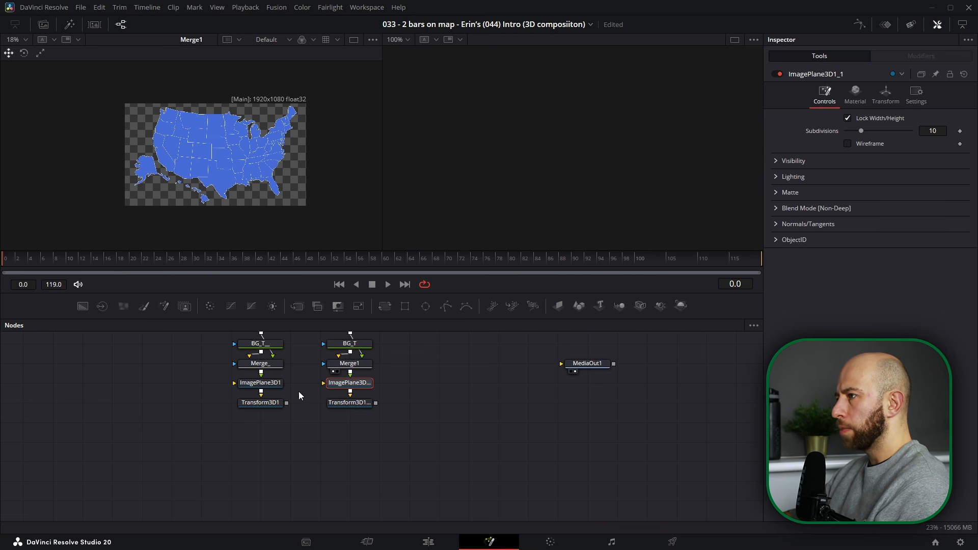
left_click(271, 388)
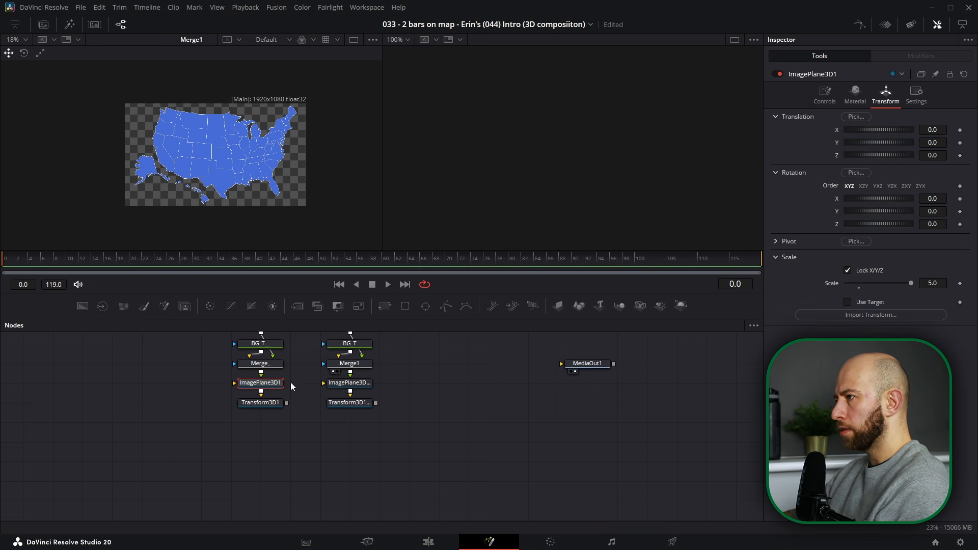
left_click(359, 387)
left_click(887, 94)
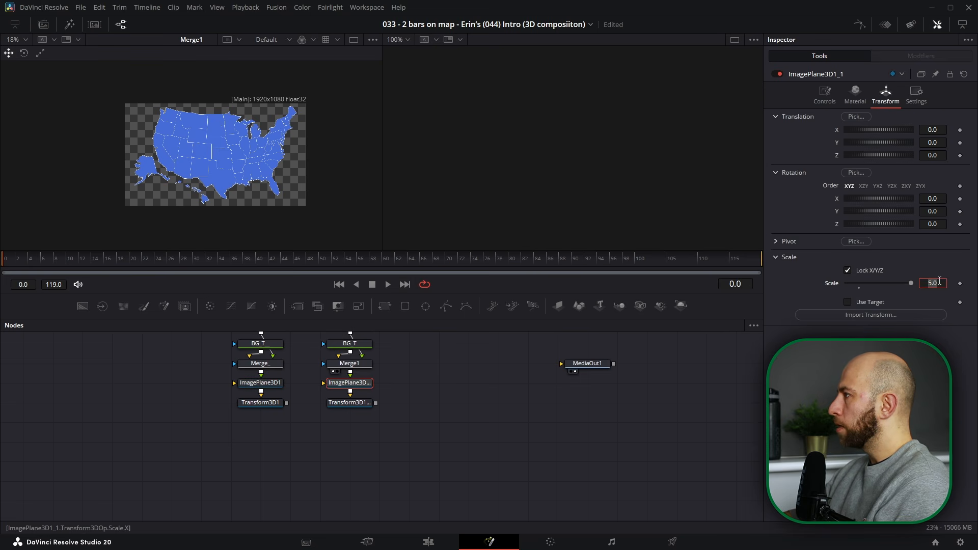
type("1")
key("Tab")
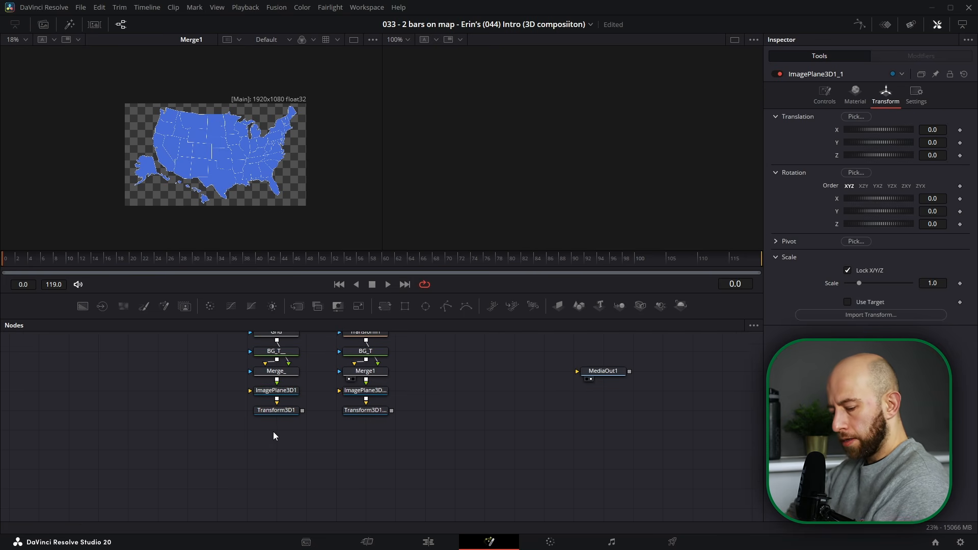
Add a Merge 3D node below the grid branch and connect Transform3D1 to it.
key("shift+space")
type("merge")
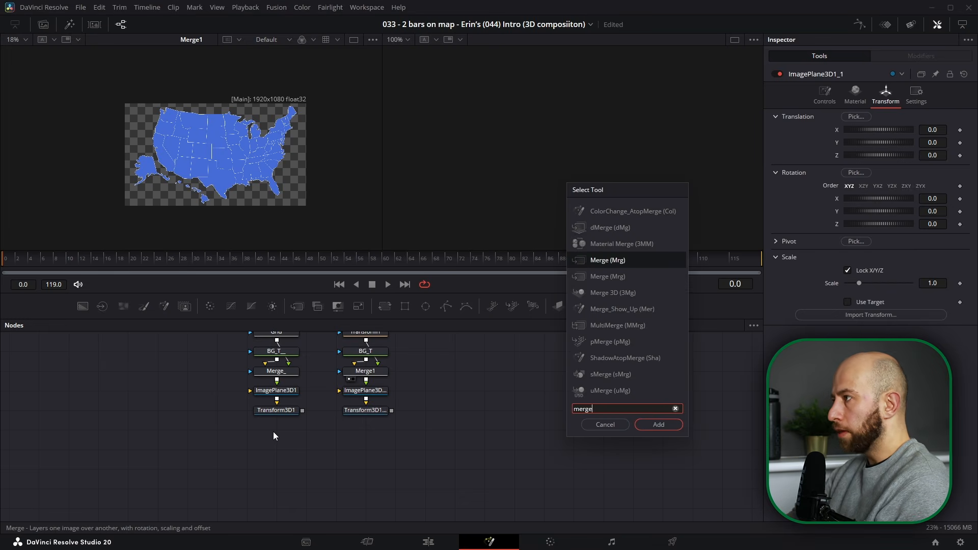
key("Down")
key("Down")
key("Return")
scroll(285, 420, "up", 2)
left_click_drag(308, 407, 292, 436)
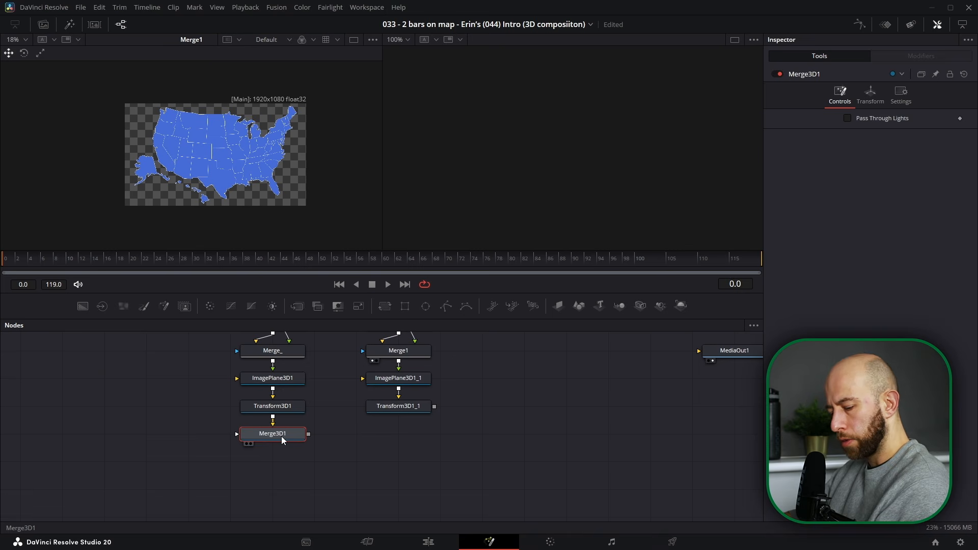
Duplicate the Merge 3D node below the map branch and connect Transform3D1_1 to the copy.
key("ctrl+c")
left_click(405, 433)
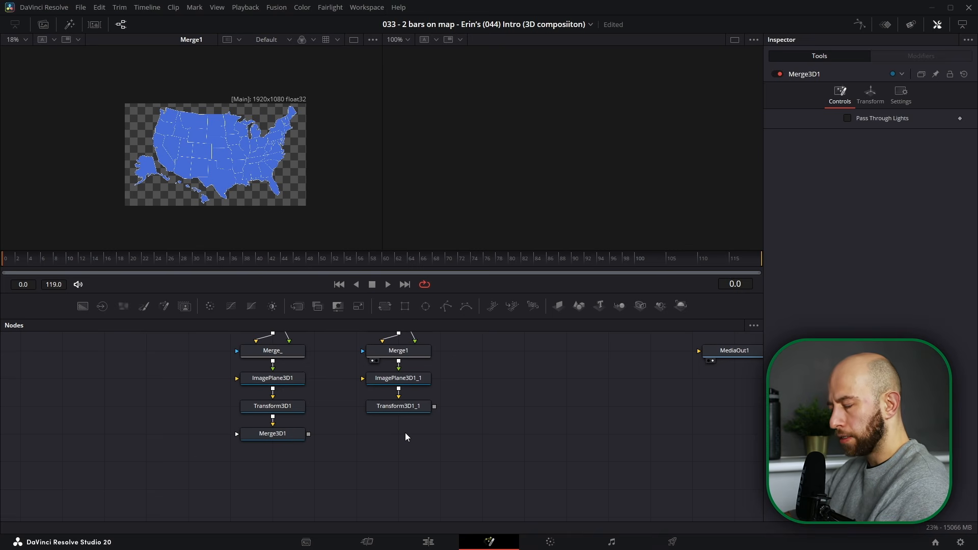
key("ctrl+v")
left_click_drag(434, 406, 395, 434)
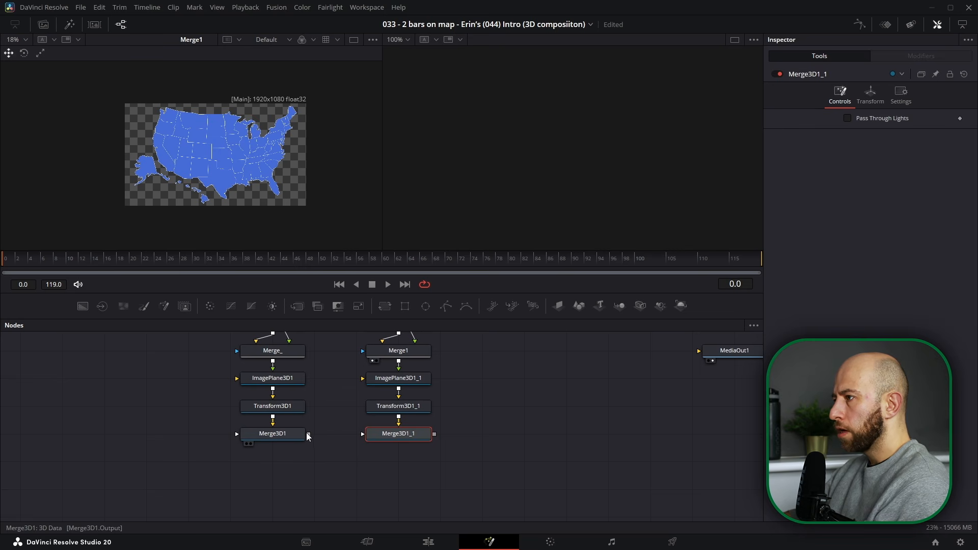
left_click(270, 436)
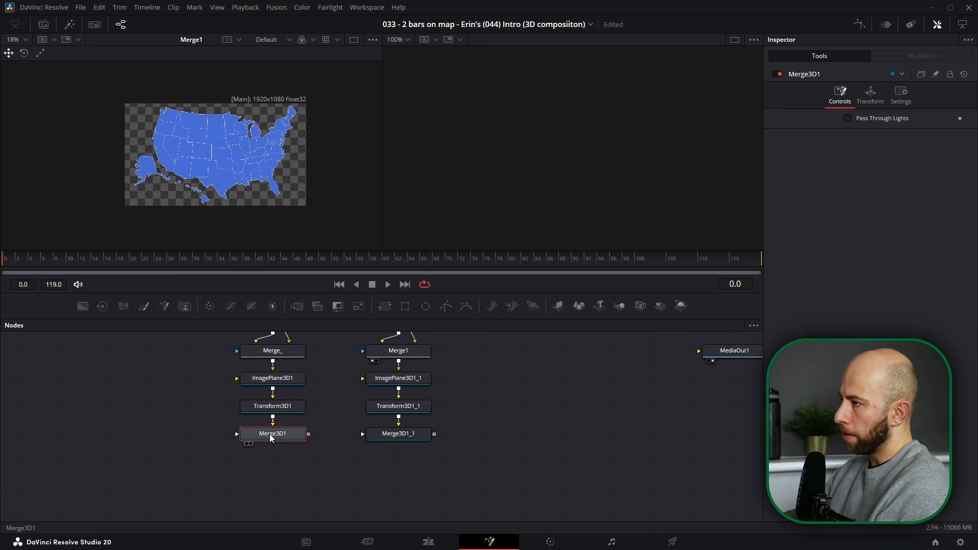
Connect Merge3D1 to Merge3D1_1 and display the combined grid and map in the first viewer, examining them from a low angle.
left_click_drag(309, 434, 374, 439)
left_click(414, 437)
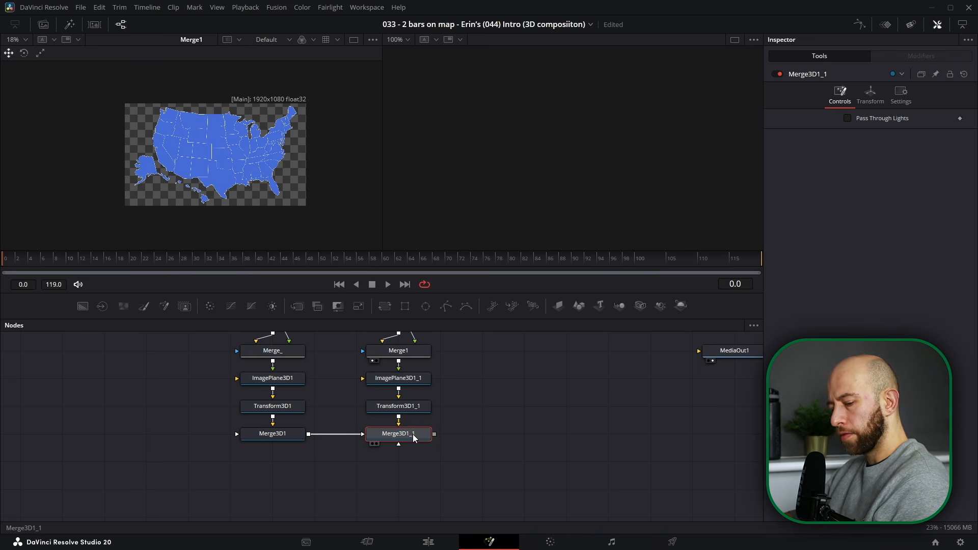
scroll(415, 444, "up", 3)
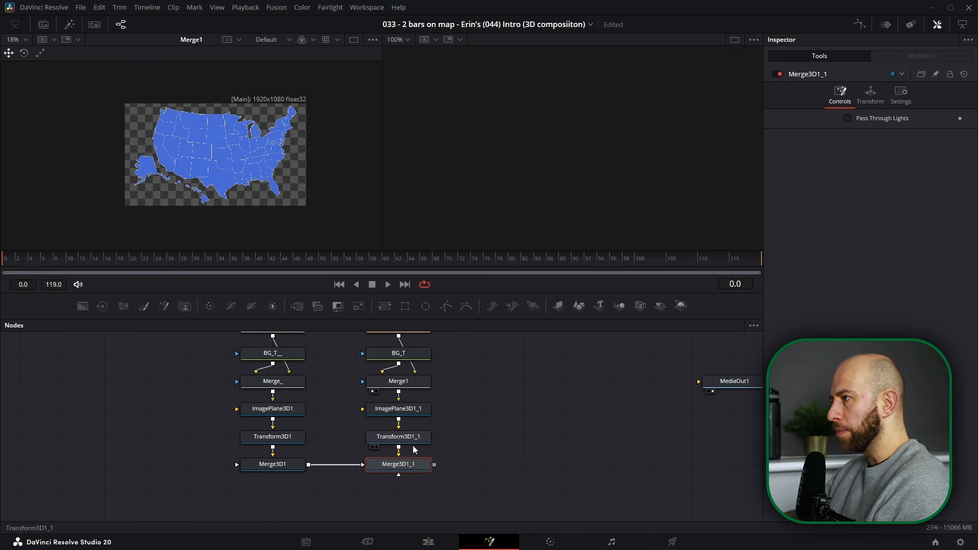
key("1")
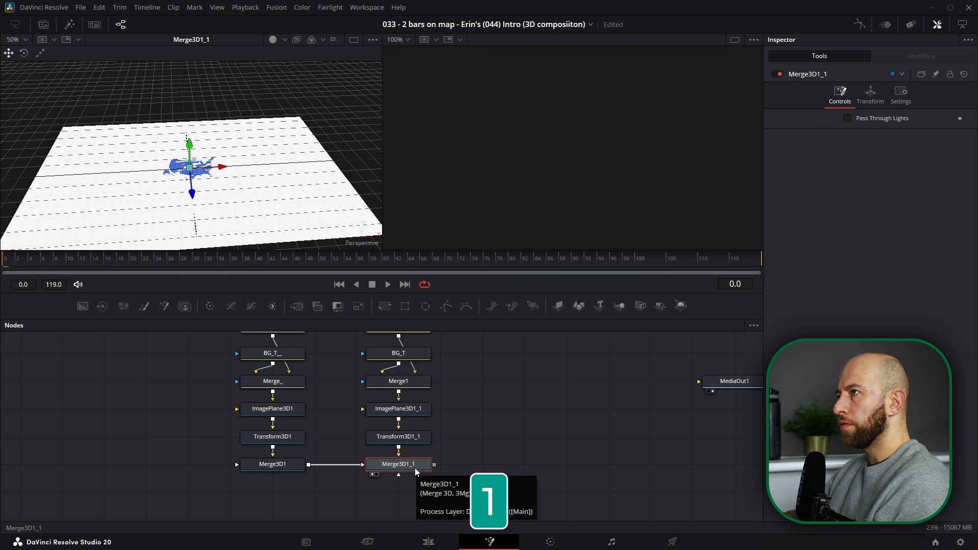
scroll(199, 192, "up", 6)
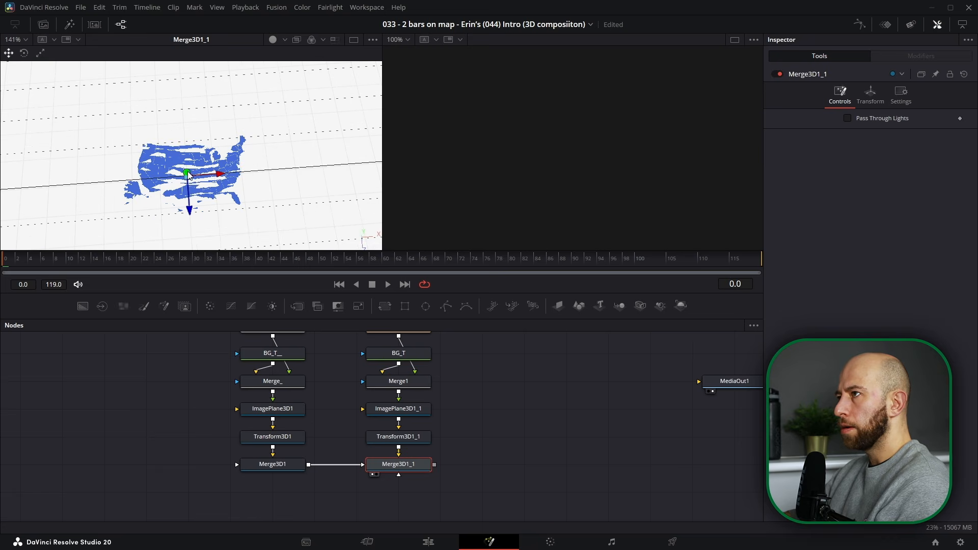
left_click_drag(199, 204, 217, 146)
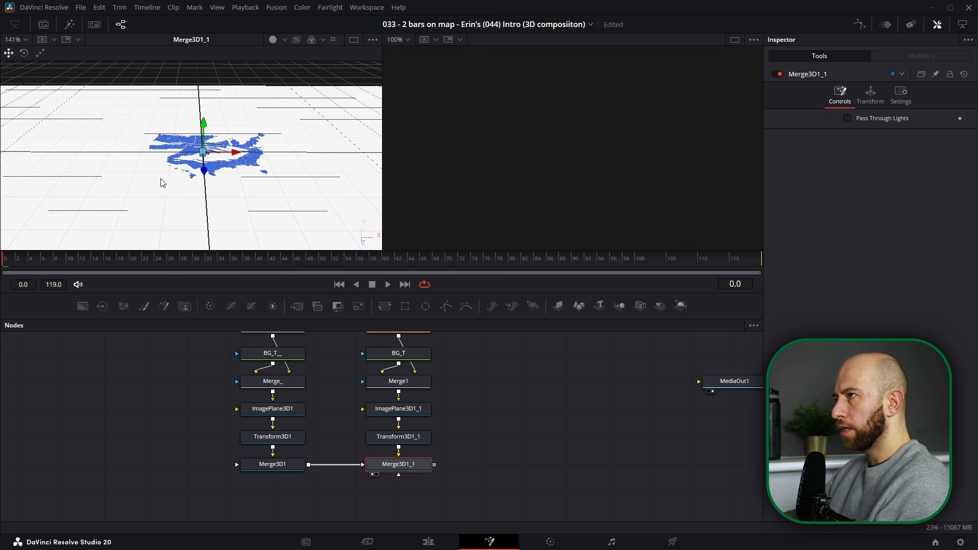
Raise the map slightly above the grid by setting Transform3D1_1's Y translation to 0.008.
left_click_drag(401, 428, 383, 460)
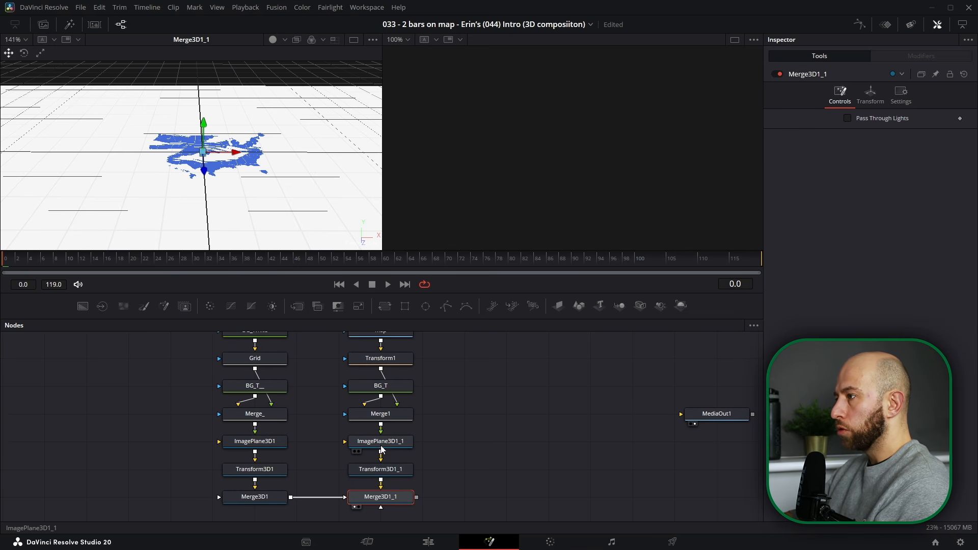
left_click(381, 444)
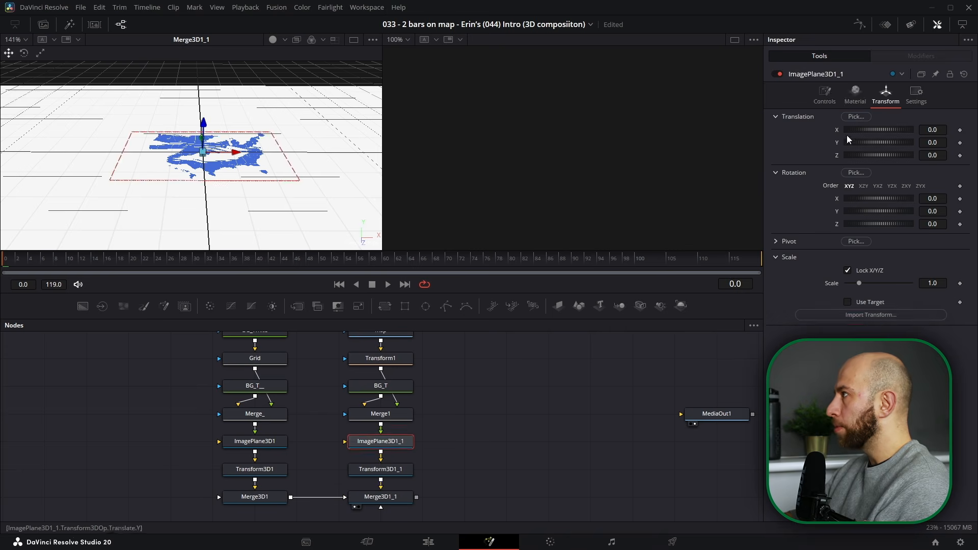
left_click(381, 470)
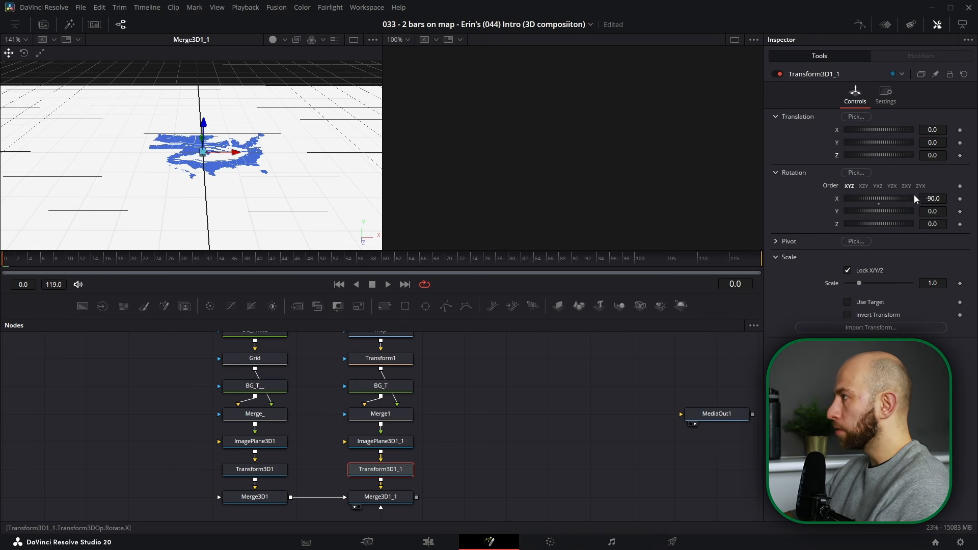
left_click_drag(935, 143, 939, 143)
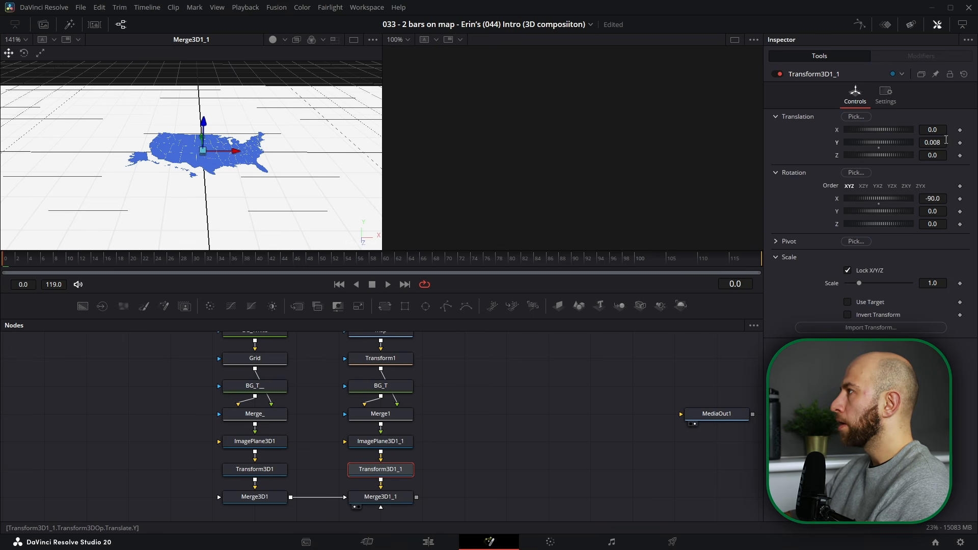
left_click_drag(244, 149, 227, 265)
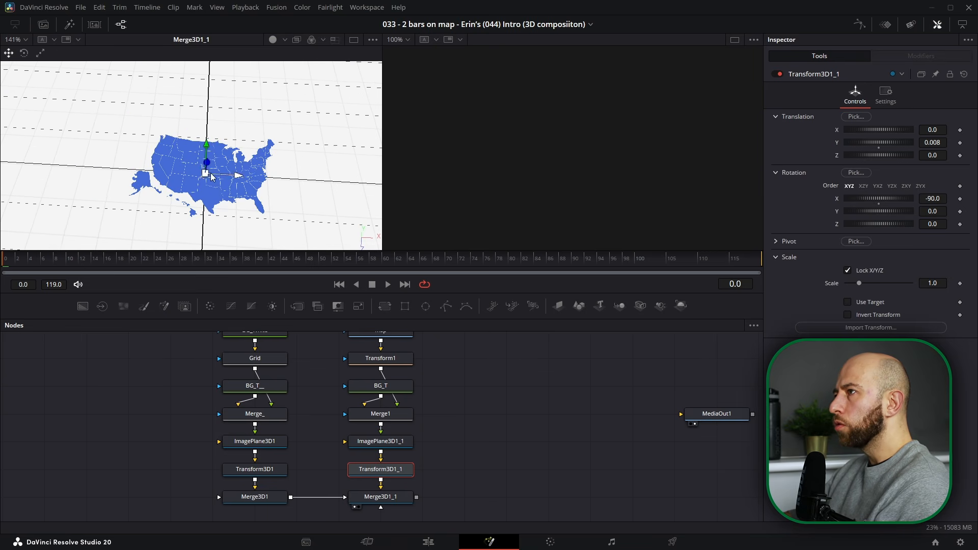
Show Merge1 in the first viewer and move the map, Transform1, BG_T and Merge1 nodes up to make room above ImagePlane3D1_1.
scroll(317, 430, "up", 2)
left_click(391, 478)
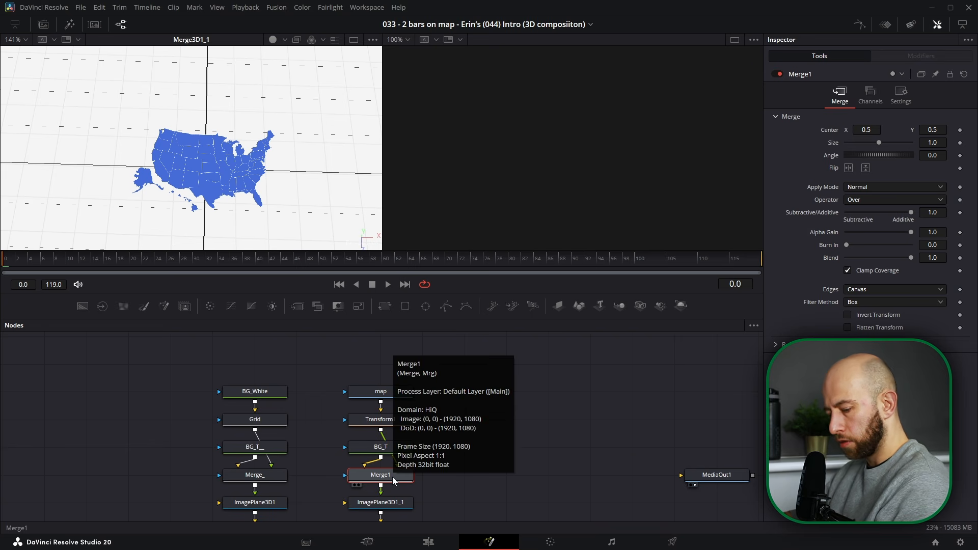
key("1")
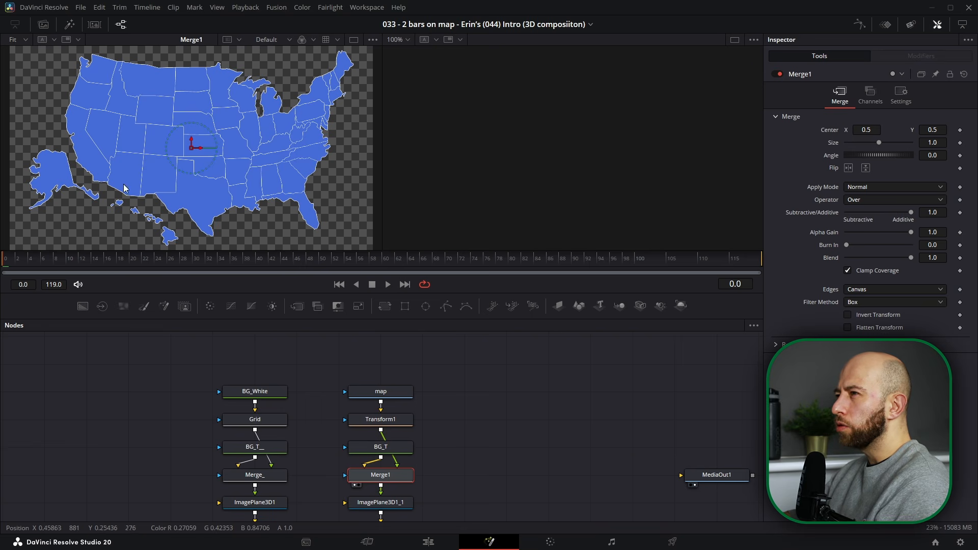
left_click_drag(438, 370, 373, 459)
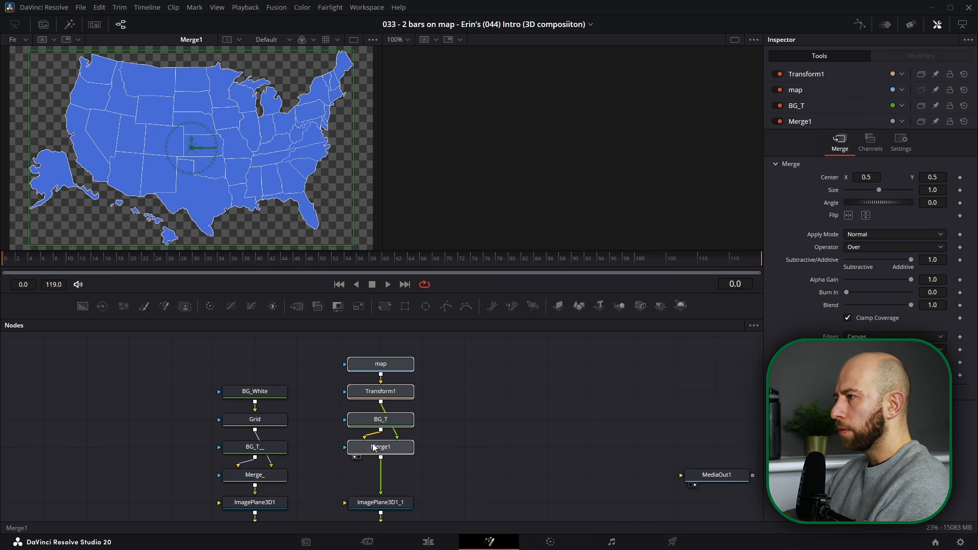
Insert the SM_Outline_1.2 tool between Merge1 and ImagePlane3D1_1.
left_click(384, 453)
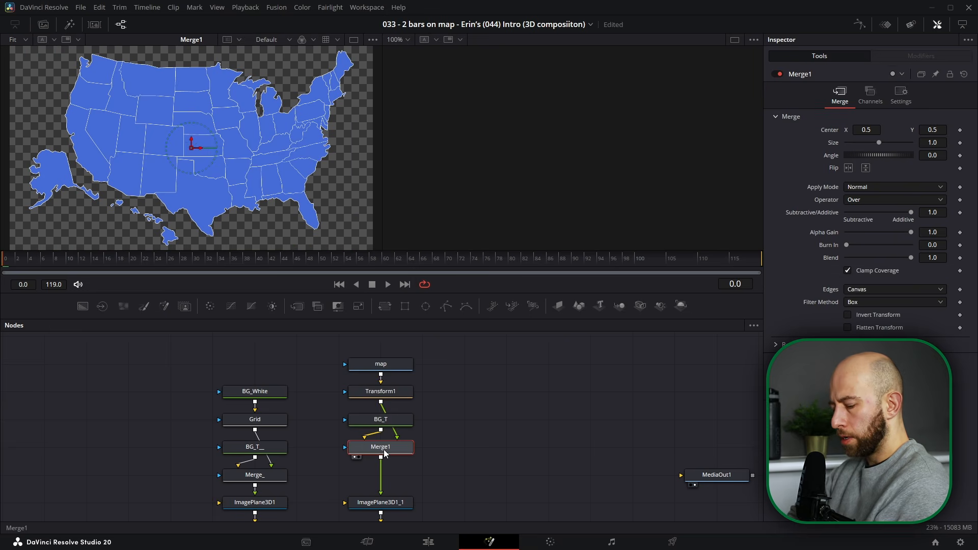
key("shift+space")
type("outline")
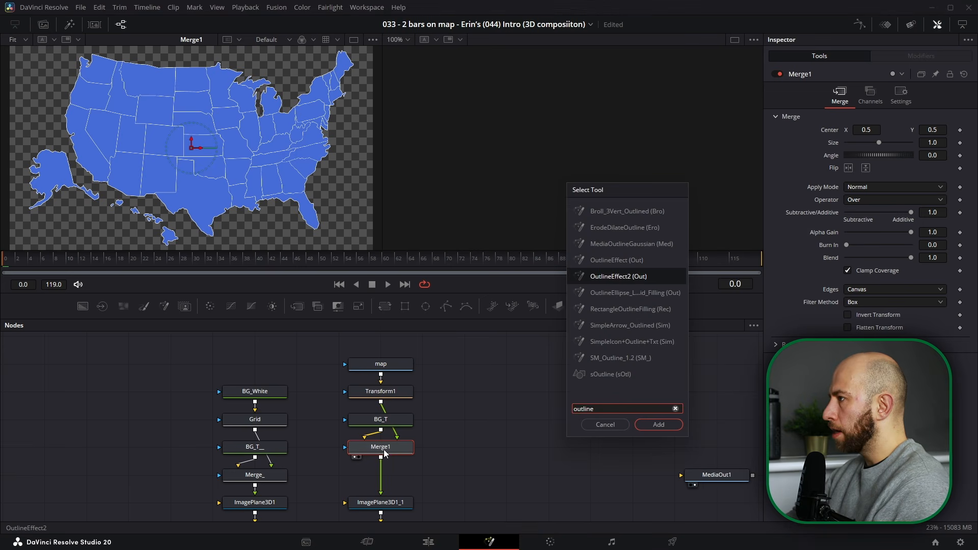
key("Down")
key("Down")
key("Down")
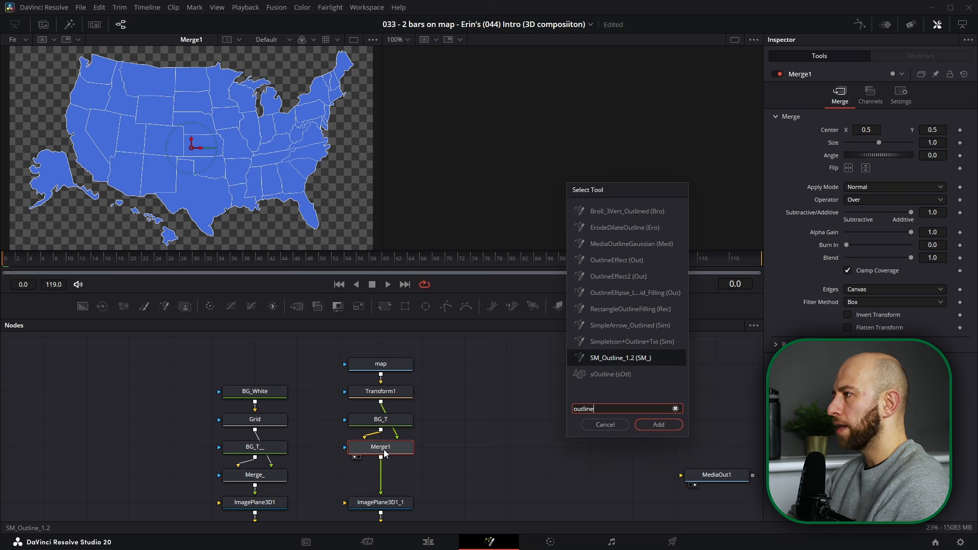
key("Return")
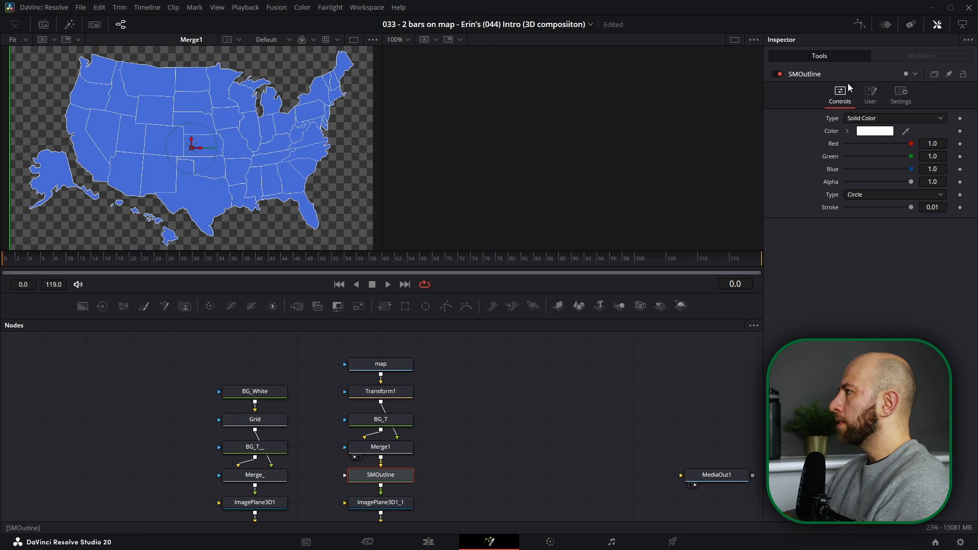
Set the map outline's color to black and its stroke type to Gaussian.
left_click(871, 134)
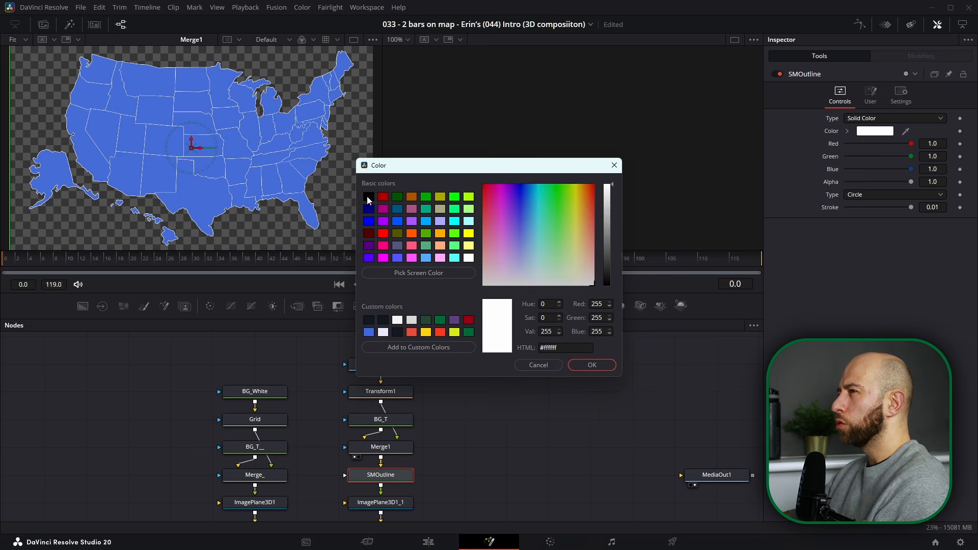
left_click(368, 197)
left_click(592, 365)
left_click(862, 196)
left_click(868, 231)
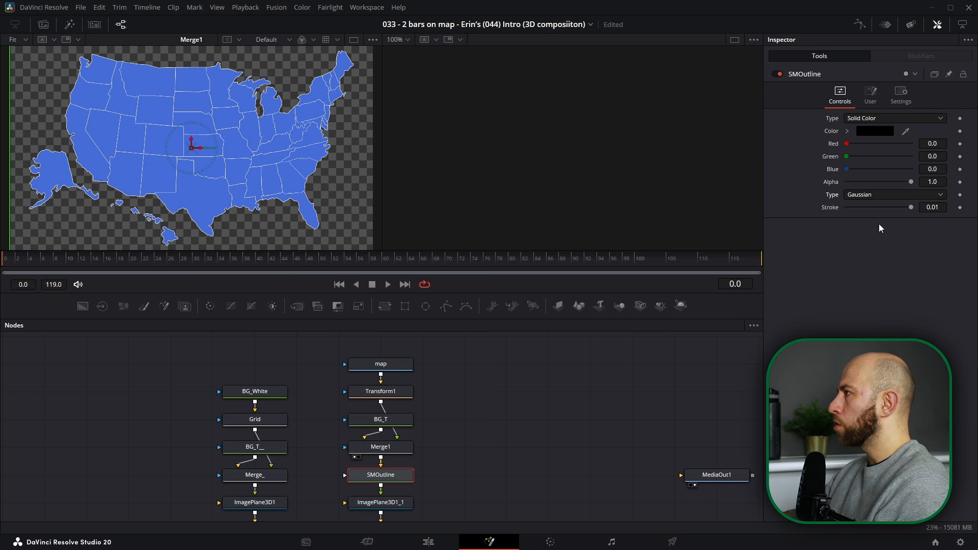
Display Merge3D1_1 in the first viewer and examine the outline around the map up close.
scroll(414, 449, "down", 4)
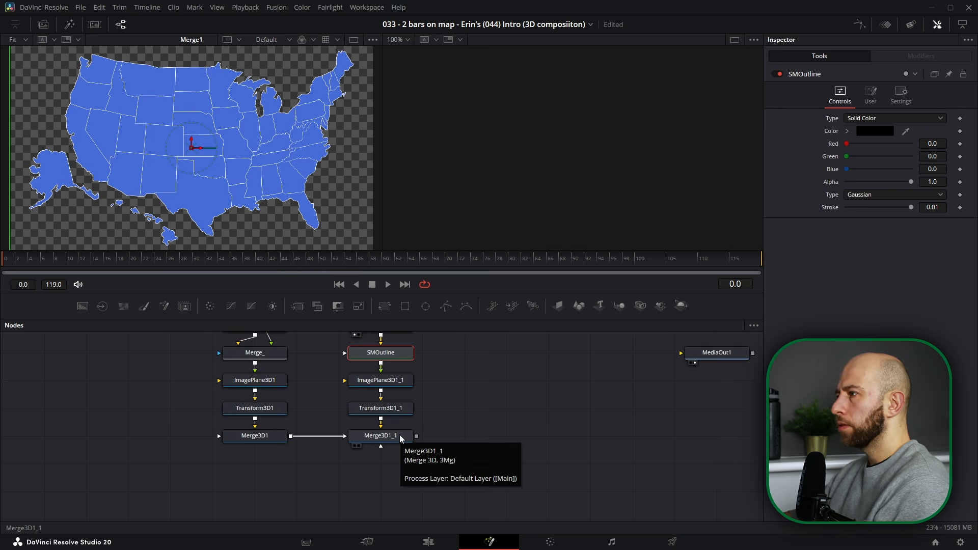
left_click(400, 436)
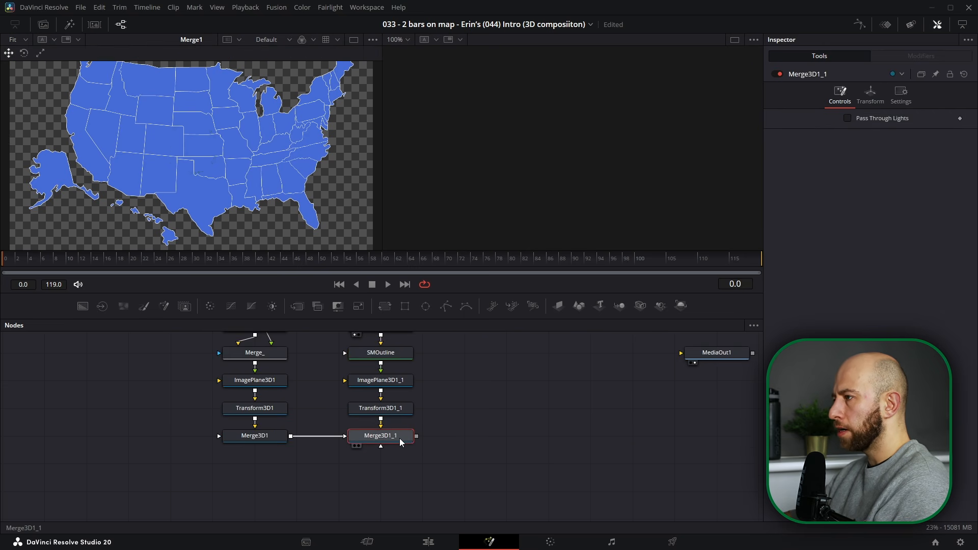
key("1")
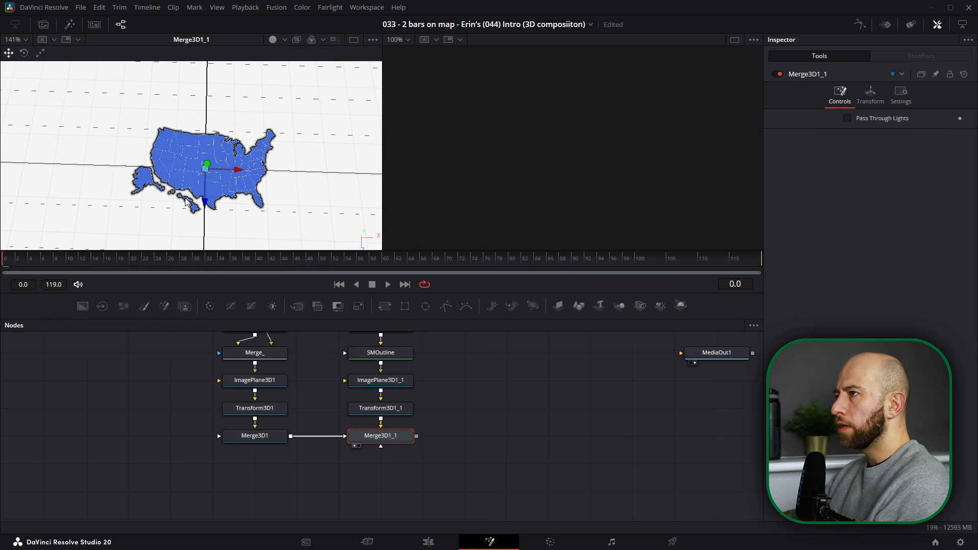
scroll(185, 198, "up", 5)
left_click_drag(109, 209, 135, 166)
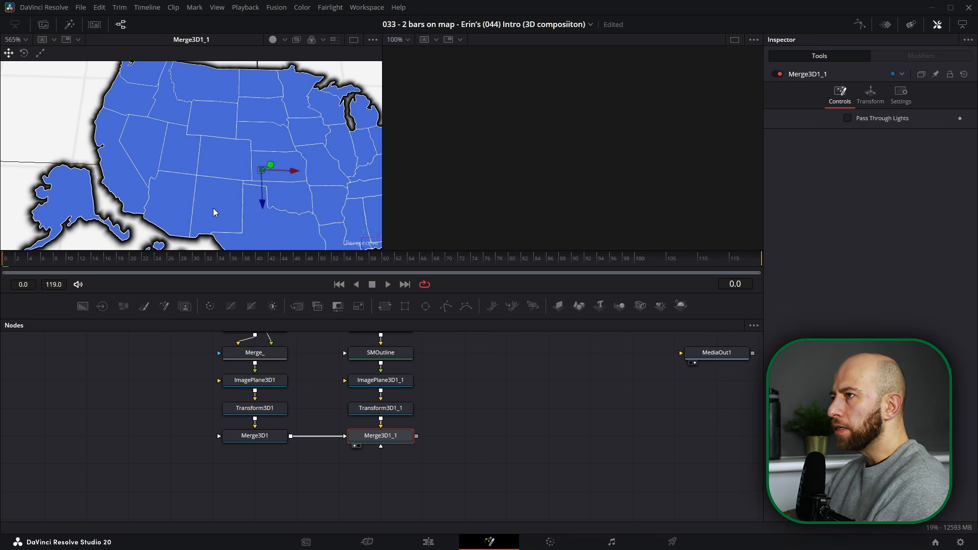
left_click_drag(259, 175, 195, 231)
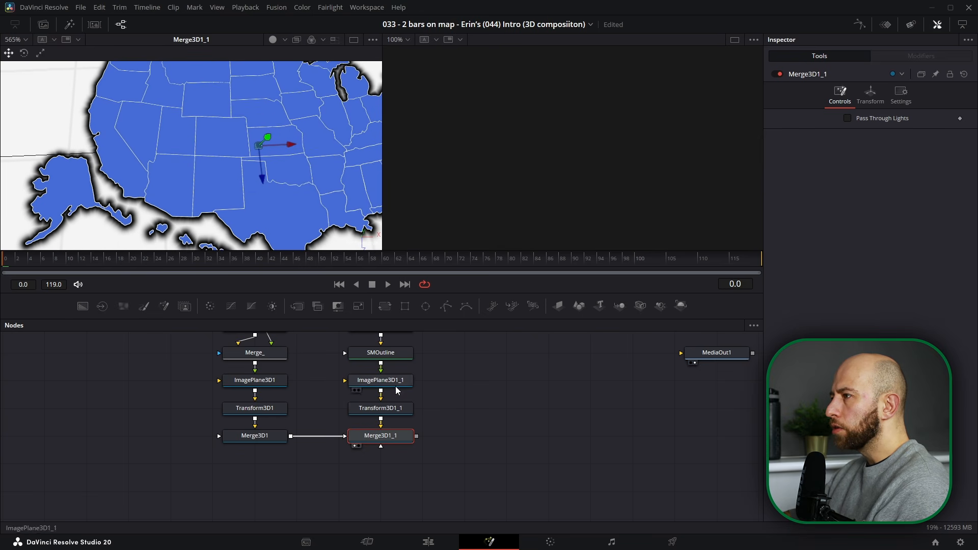
Set the SMOutline stroke to 0.0025.
scroll(357, 390, "up", 4)
left_click(362, 447)
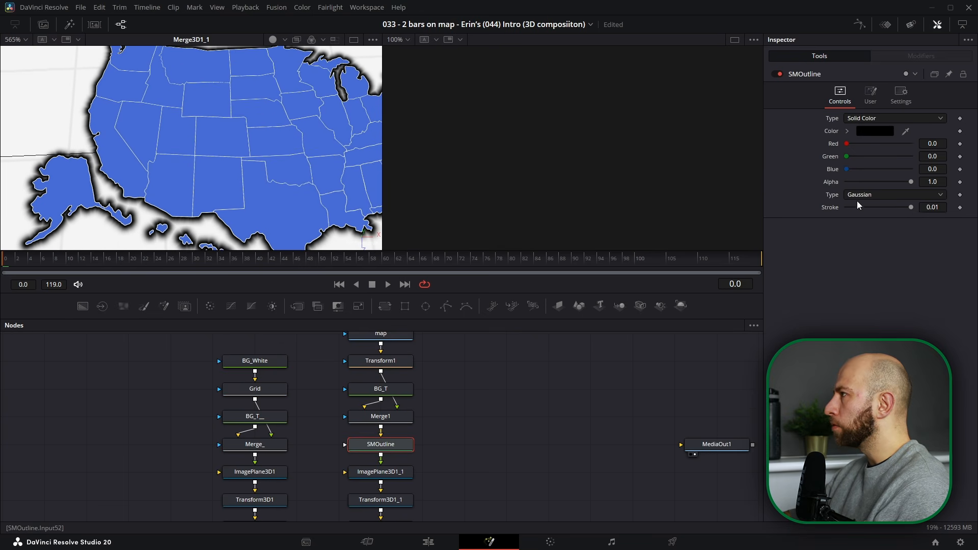
left_click(942, 208)
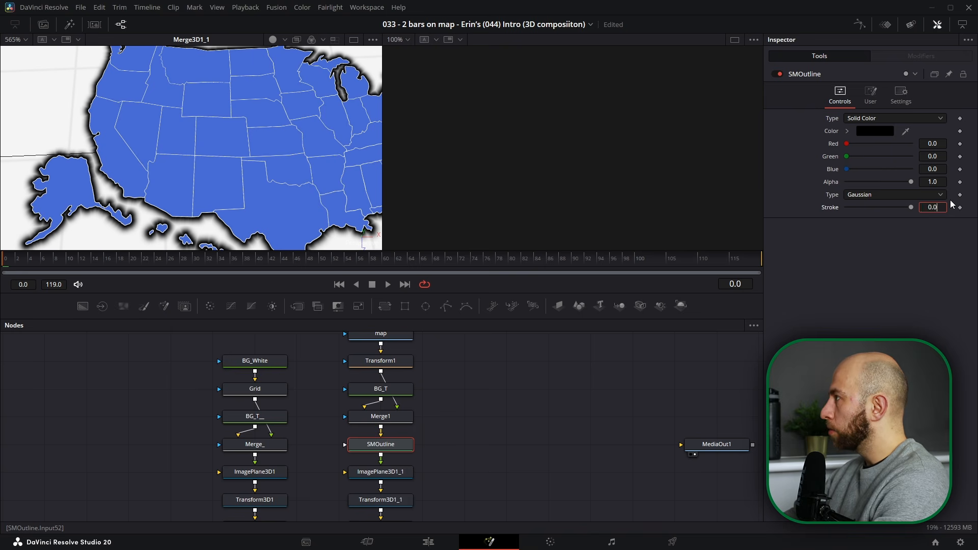
type("5")
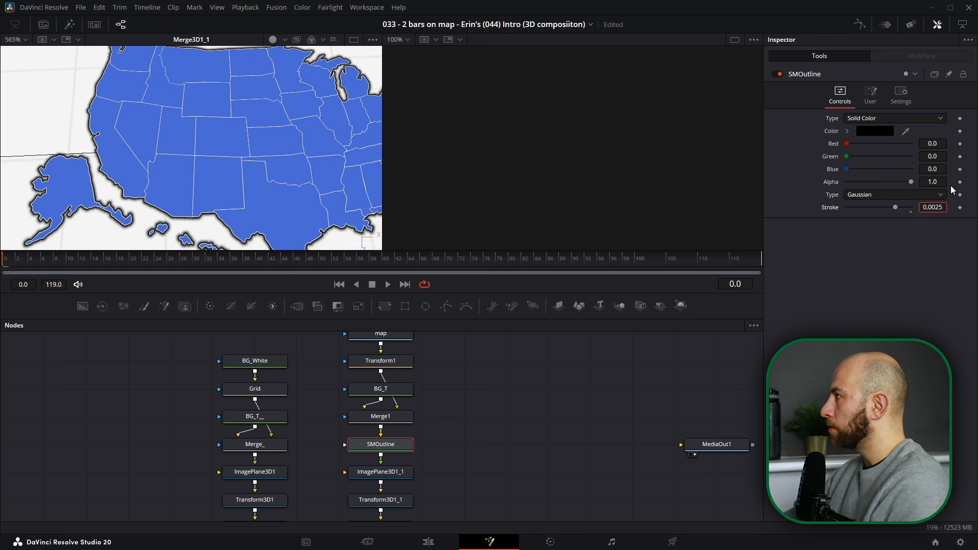
key("Return")
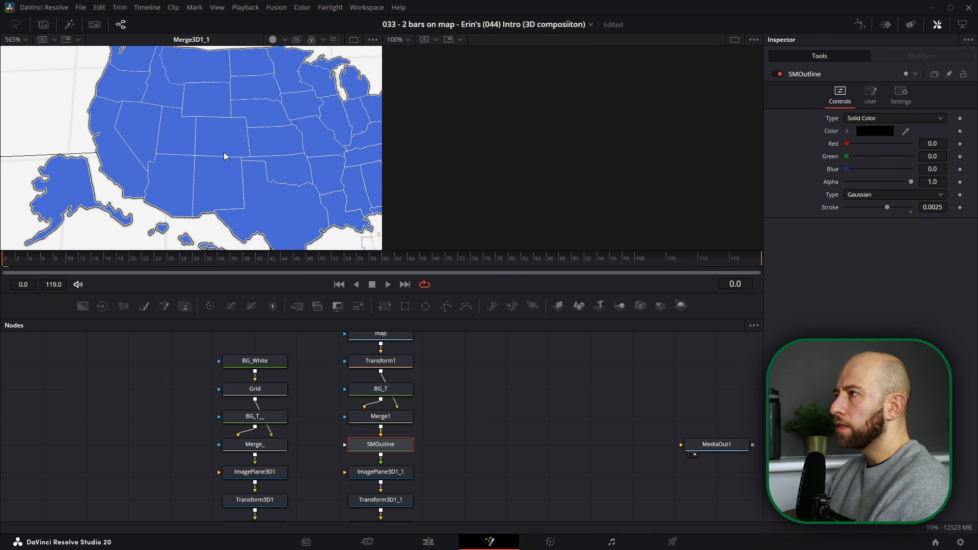
scroll(220, 162, "down", 2)
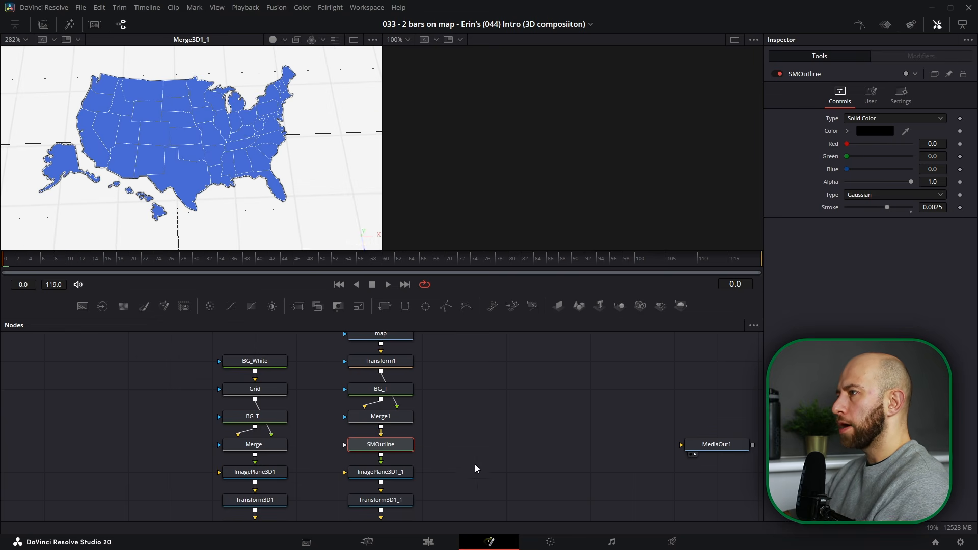
Add a Shape 3D node in the empty area beside the map branch and display it in the second viewer.
left_click_drag(475, 466, 356, 384)
key("shift+space")
type("shape3d")
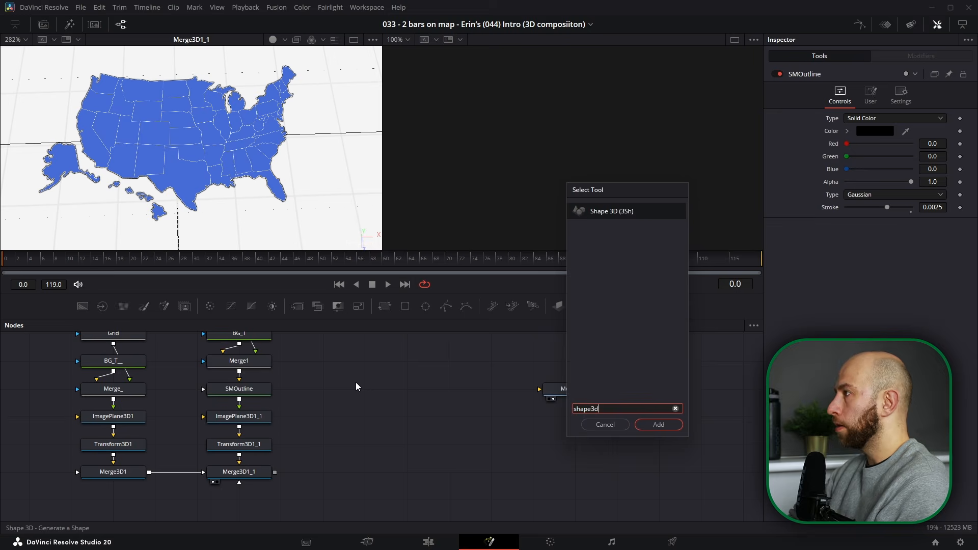
key("Return")
key("2")
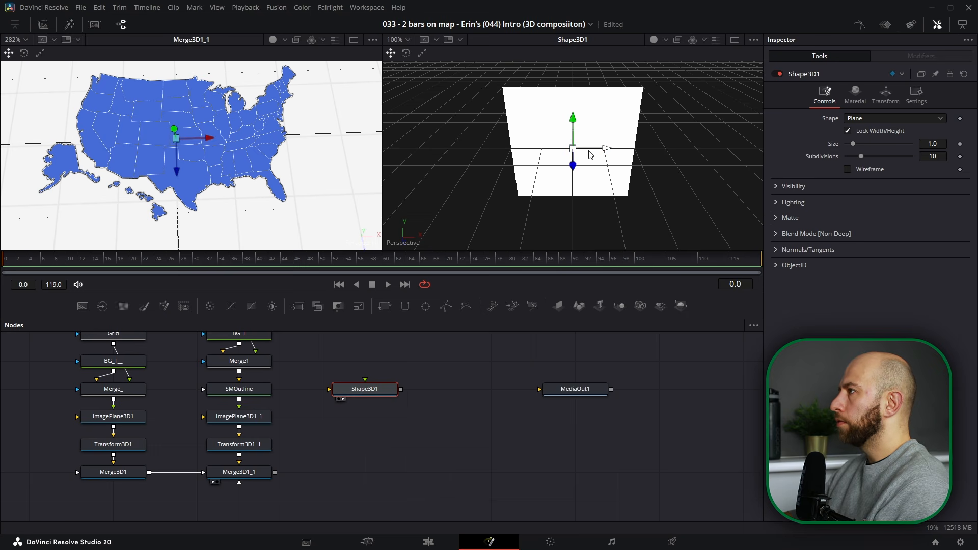
Set the diffuse color of Shape3D1's material to the saved custom light red.
left_click(855, 94)
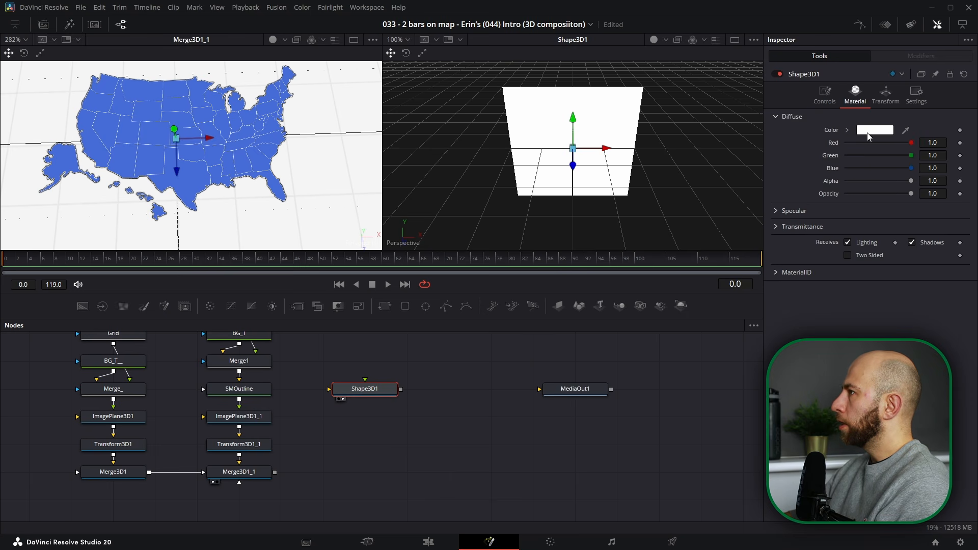
left_click(872, 130)
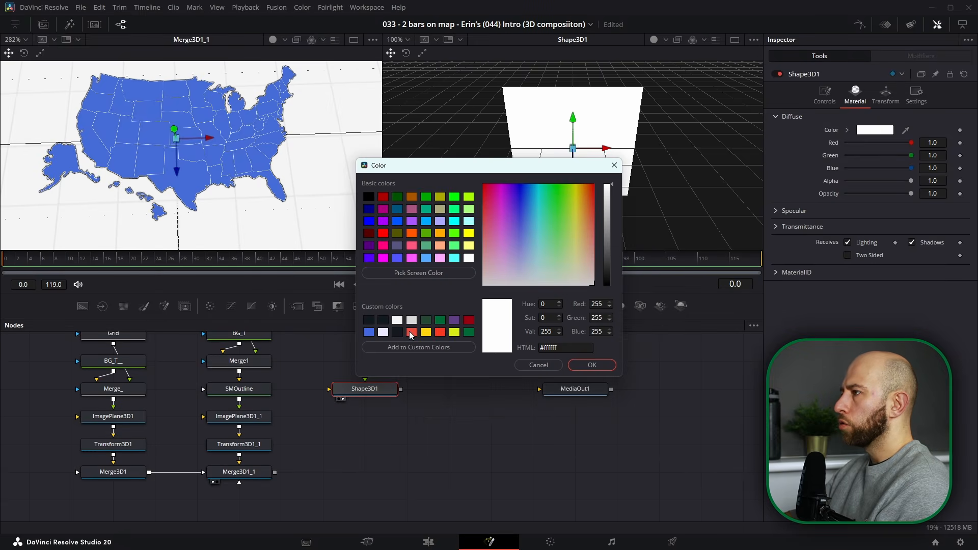
left_click(412, 332)
left_click(592, 365)
Change Shape3D1's shape to Cube and unlock its width, height and depth.
left_click(824, 95)
left_click(854, 118)
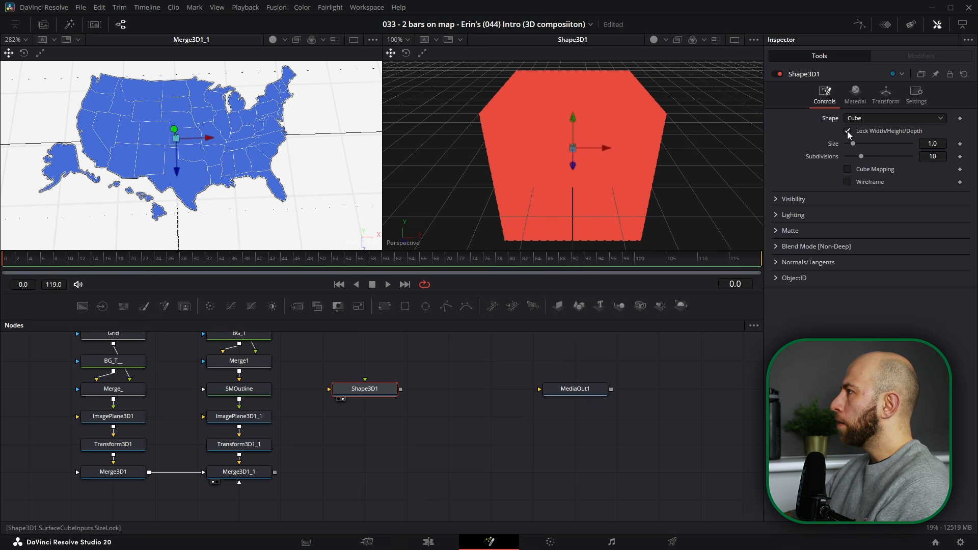
left_click(848, 131)
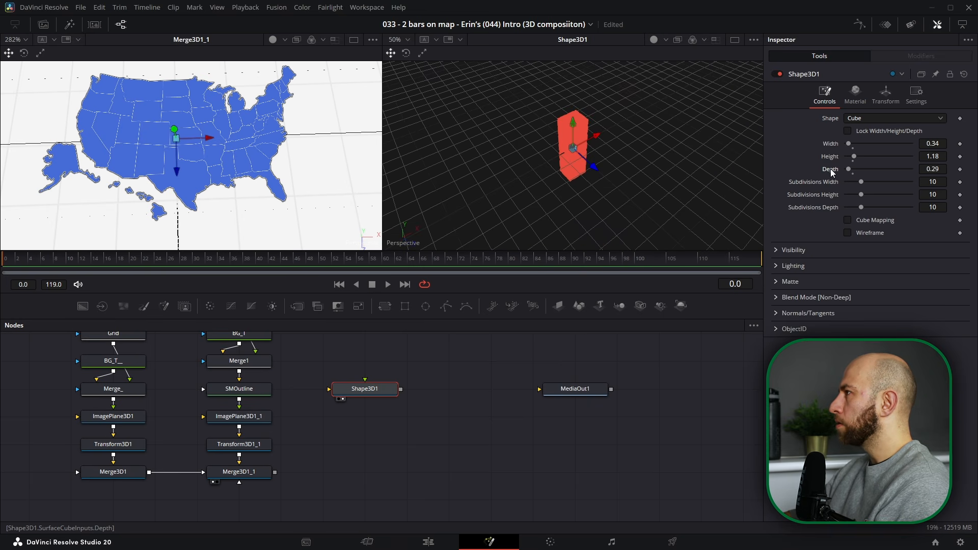
Link Shape3D1's depth to its width with the expression SurfaceCubeInputs.Width, and set the width to 0.2.
right_click(831, 169)
left_click(866, 332)
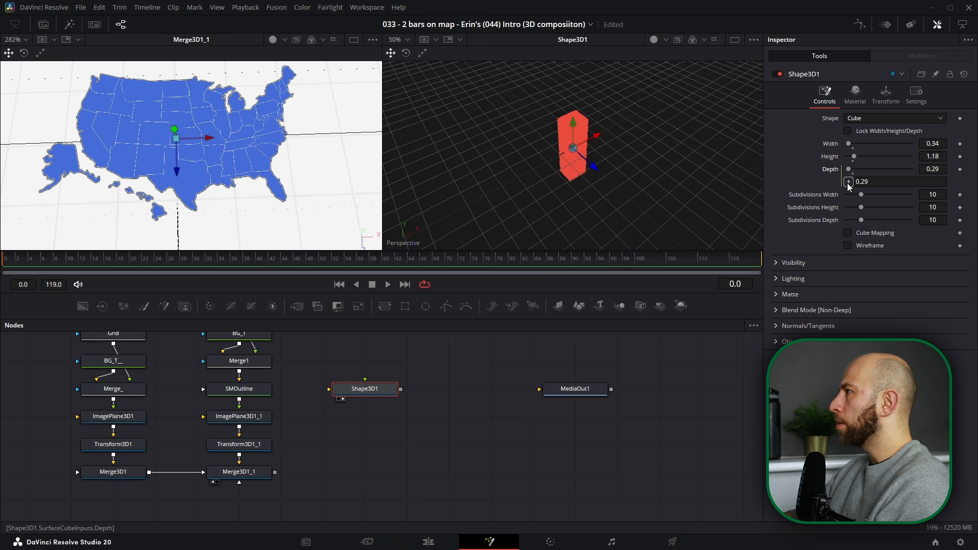
left_click_drag(832, 147, 831, 145)
left_click_drag(933, 144, 941, 141)
left_click(943, 147)
type("0.22")
key("Tab")
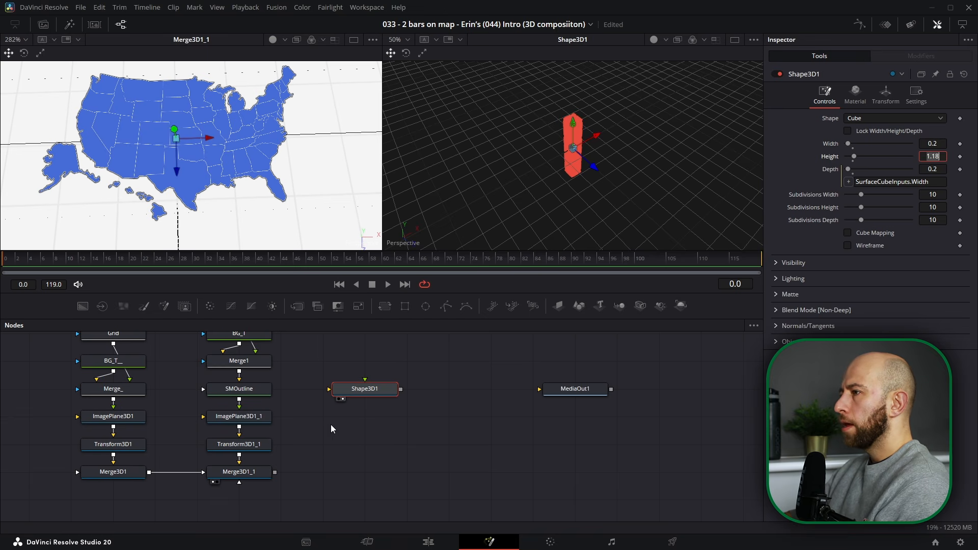
Duplicate Merge3D1_1 below Shape3D1, and connect both the map merge and Shape3D1 into the copy.
left_click(241, 478)
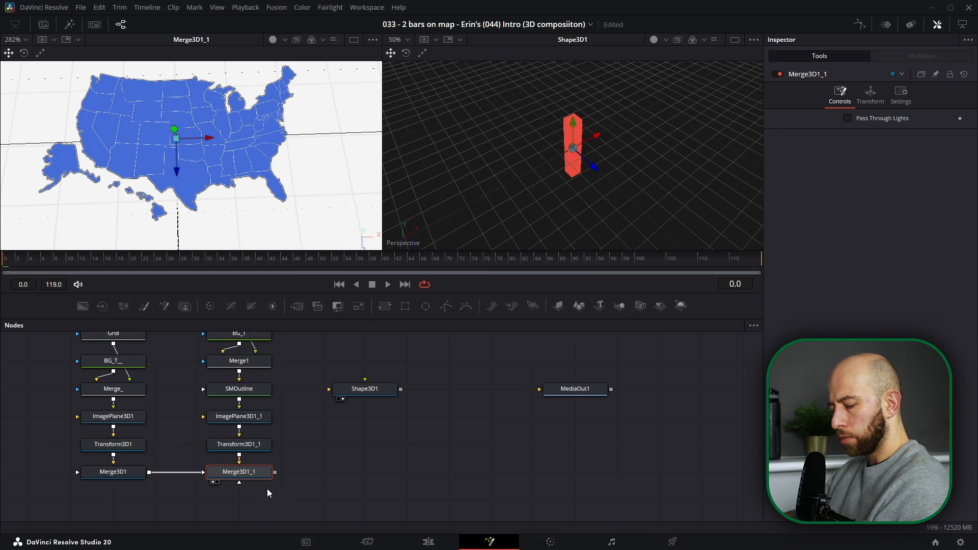
key("ctrl+c")
left_click(329, 474)
key("ctrl+v")
left_click_drag(276, 472, 341, 475)
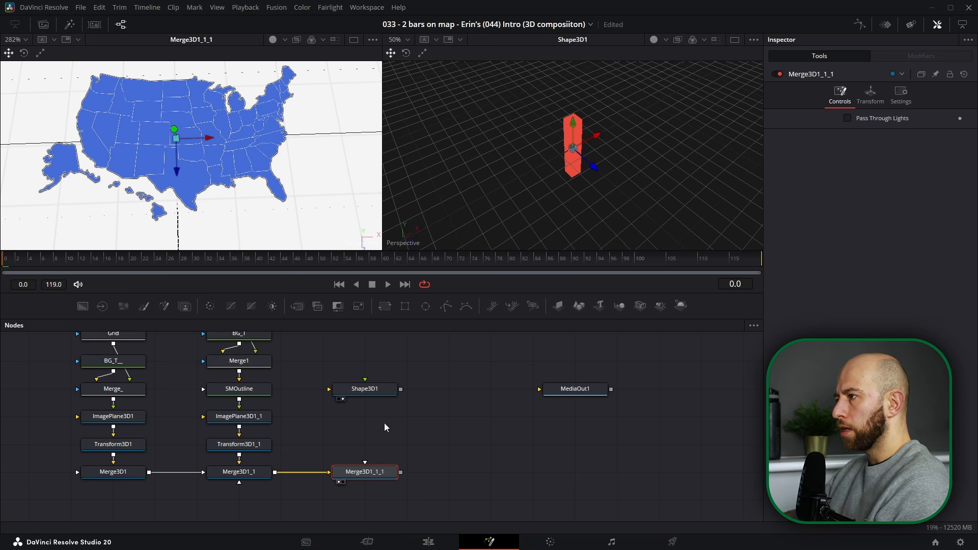
left_click_drag(401, 390, 365, 461)
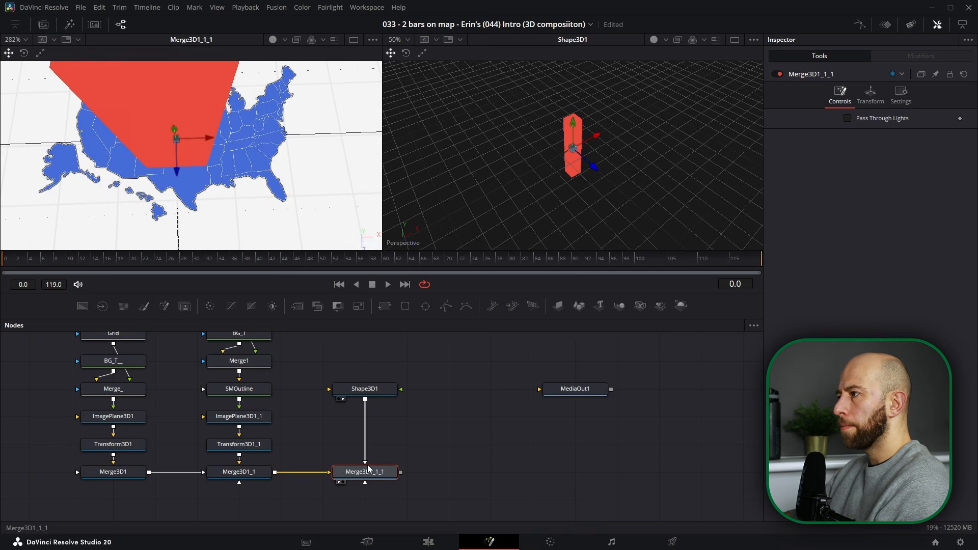
Reduce the width of Shape3D1's cube to 0.05.
left_click(377, 391)
left_click_drag(939, 145, 932, 145)
scroll(163, 151, "up", 3)
left_click_drag(163, 150, 218, 171)
left_click_drag(303, 297, 304, 336)
left_click(943, 144)
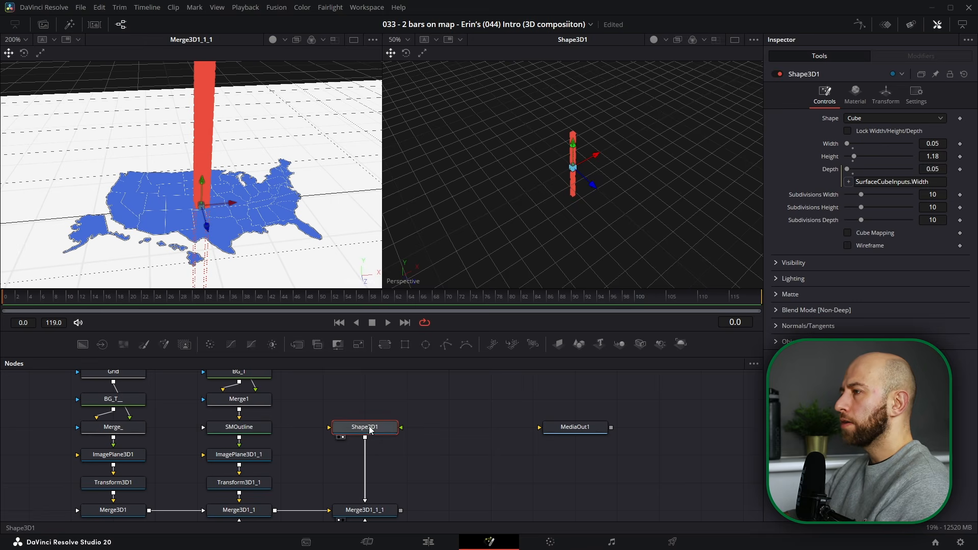
Set Shape3D1's X translation to -0.02.
left_click(886, 94)
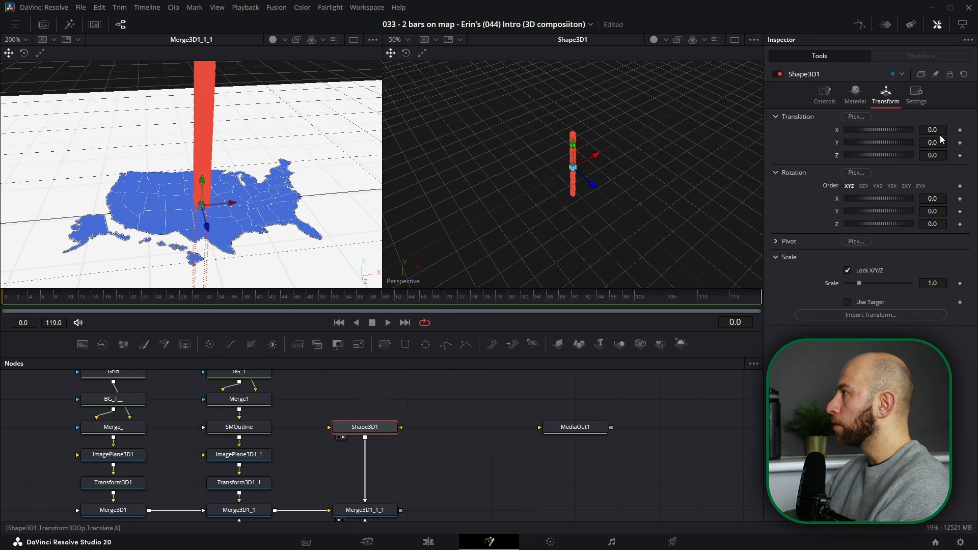
left_click_drag(940, 134, 926, 133)
left_click(944, 130)
key("BackSpace")
key("Tab")
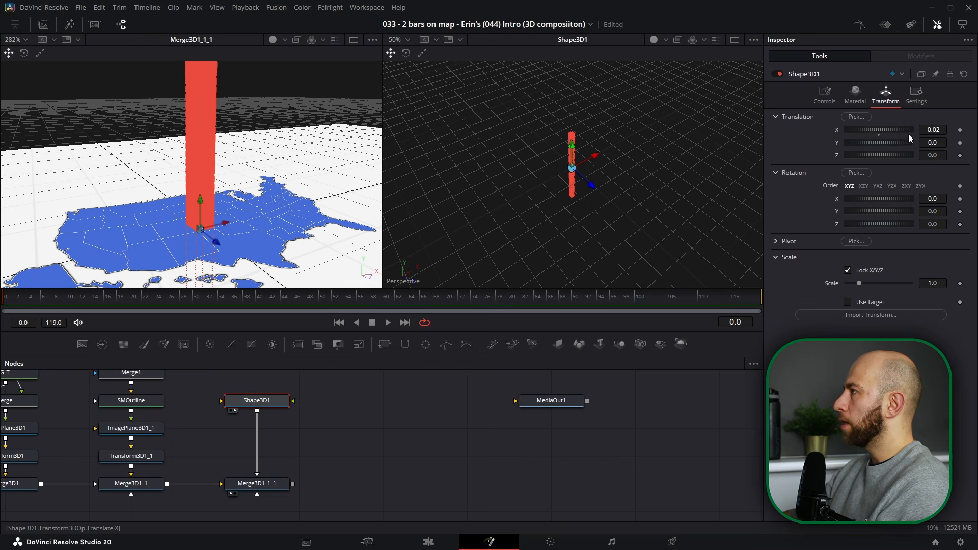
Lower the bar through the map plane by setting Shape3D1's Y translation to -0.262.
mouse_move(856, 142)
left_mouse_down()
mouse_move(826, 143)
mouse_move(843, 142)
left_mouse_up()
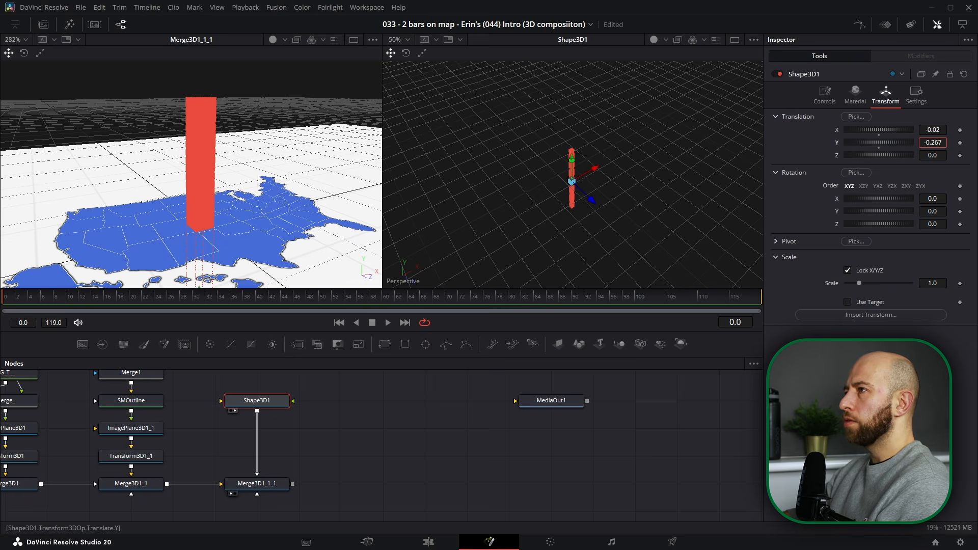
scroll(273, 217, "down", 1)
left_click_drag(248, 195, 219, 176)
scroll(219, 175, "down", 3)
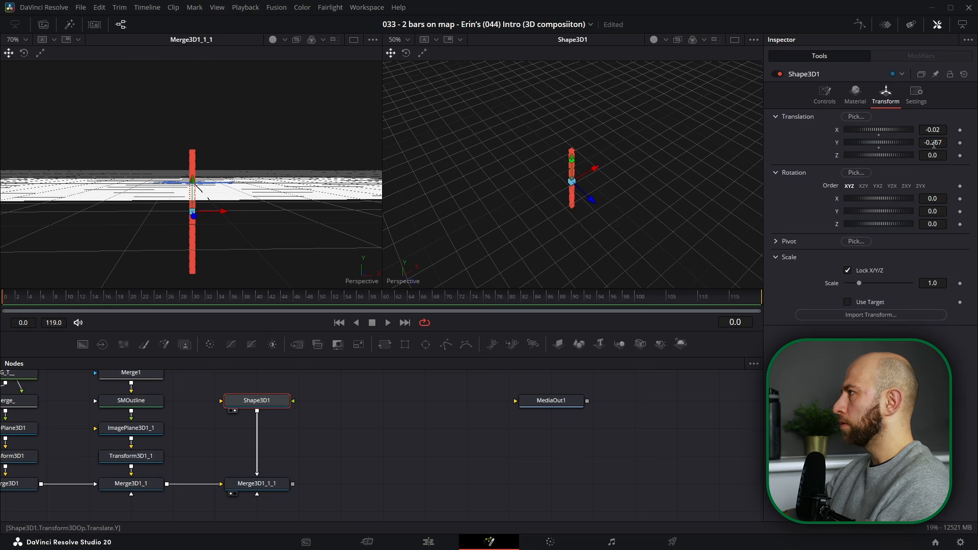
mouse_move(934, 142)
left_mouse_down()
mouse_move(925, 142)
mouse_move(934, 143)
left_mouse_up()
left_click_drag(217, 135, 141, 200)
scroll(200, 177, "up", 3)
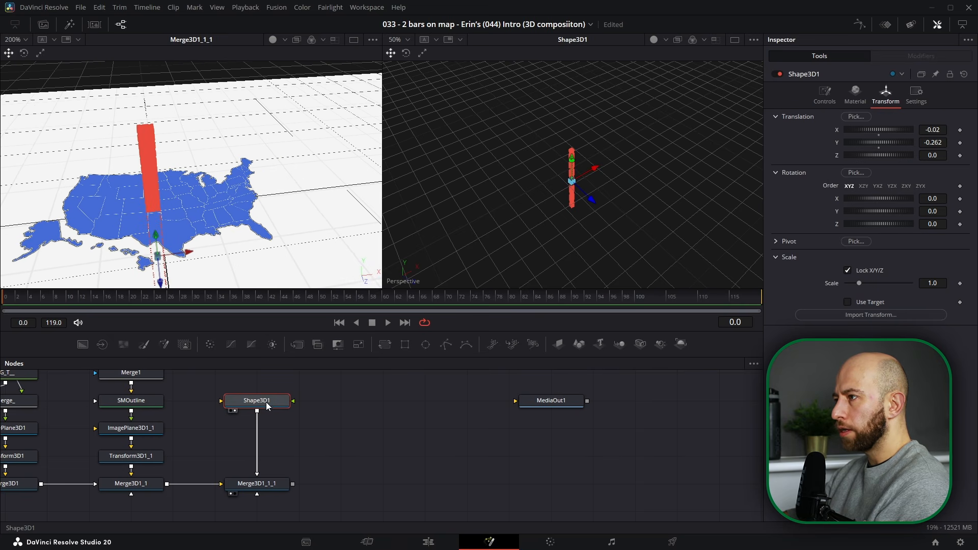
Rename the Shape3D1 node as Red_Bar.
key("F2")
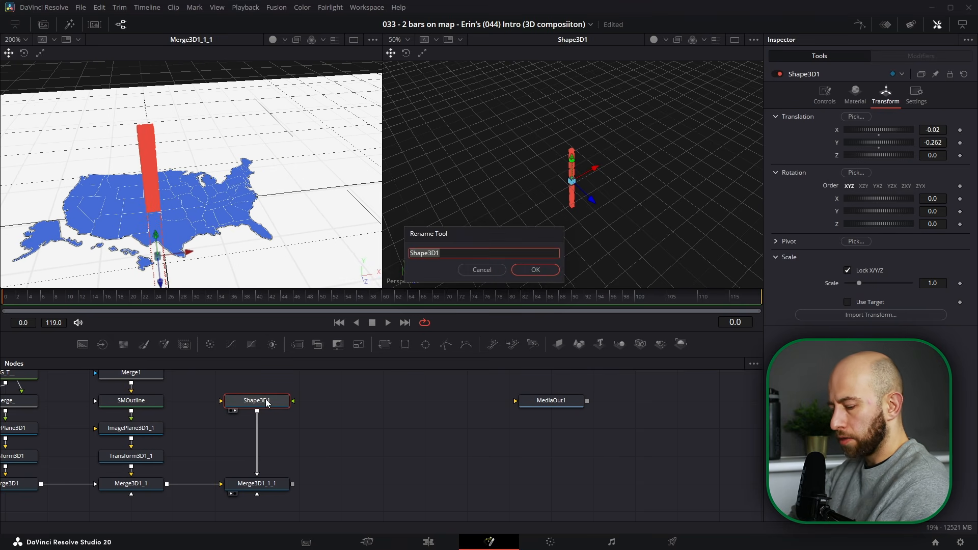
type("Red_Bar")
key("Return")
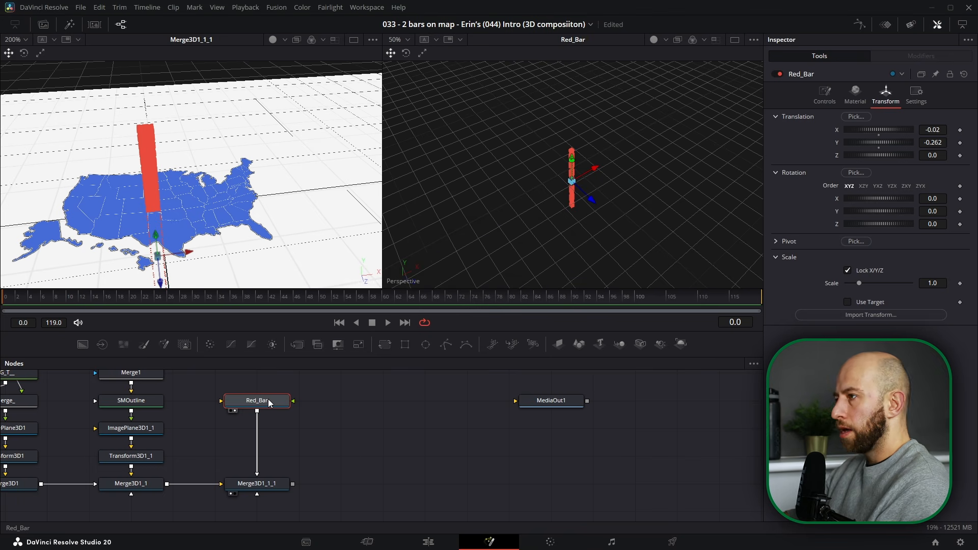
Duplicate the Red_Bar node and its 3D merge beside the originals, and connect the copied bar into the copied merge.
key("ctrl+c")
key("ctrl+v")
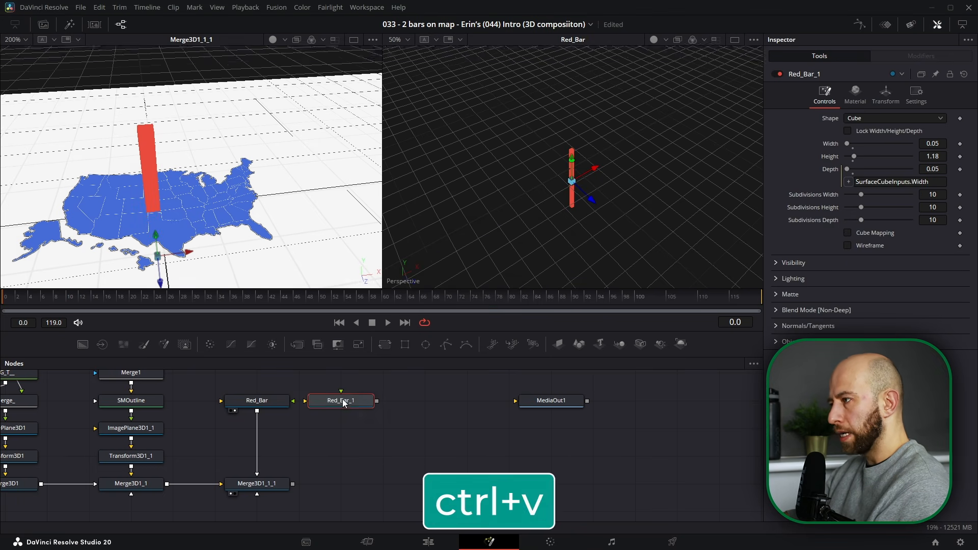
left_click(257, 484)
key("ctrl+c")
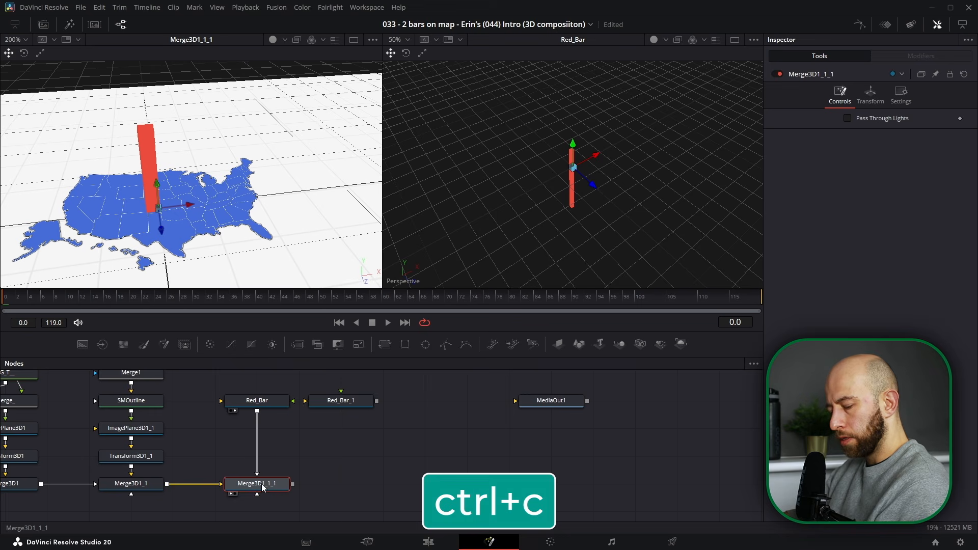
key("ctrl+v")
left_click_drag(378, 400, 341, 474)
Rename the copied bar node as Grey_Bar.
left_click(346, 401)
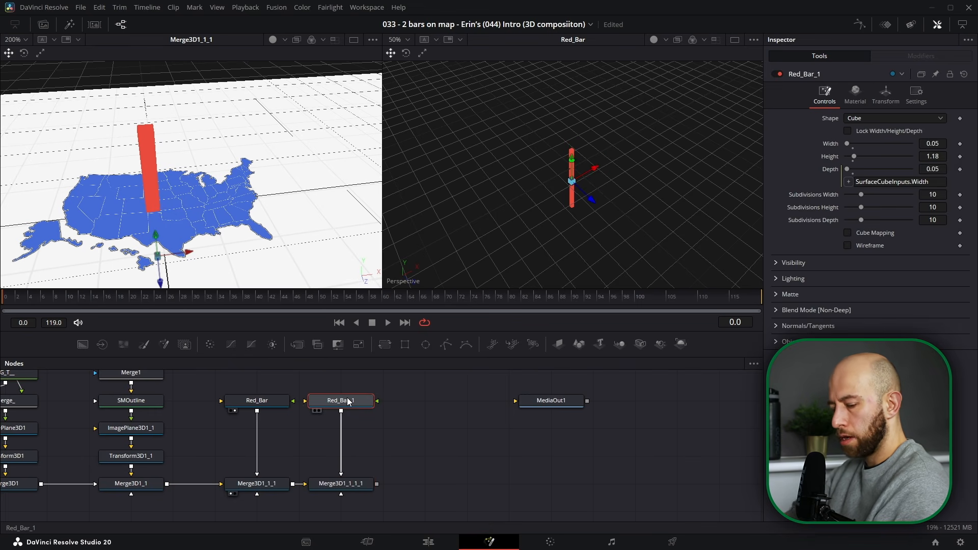
key("F2")
key("Right")
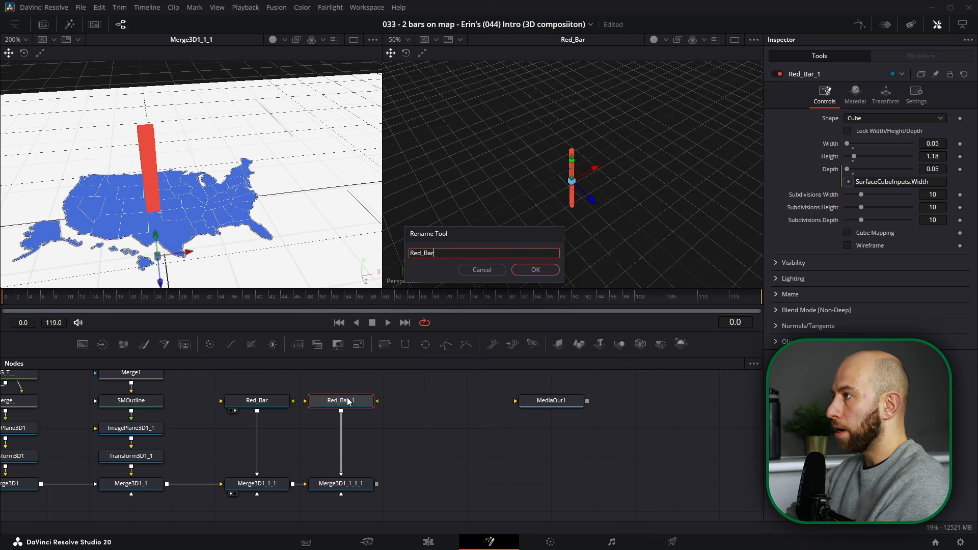
key("BackSpace")
key("BackSpace")
key("BackSpace")
key("BackSpace")
key("BackSpace")
key("BackSpace")
key("BackSpace")
type("Grey_Bar")
key("Return")
Set the diffuse color of Grey_Bar's material to the saved custom light grey #d9d9d9.
left_click(891, 90)
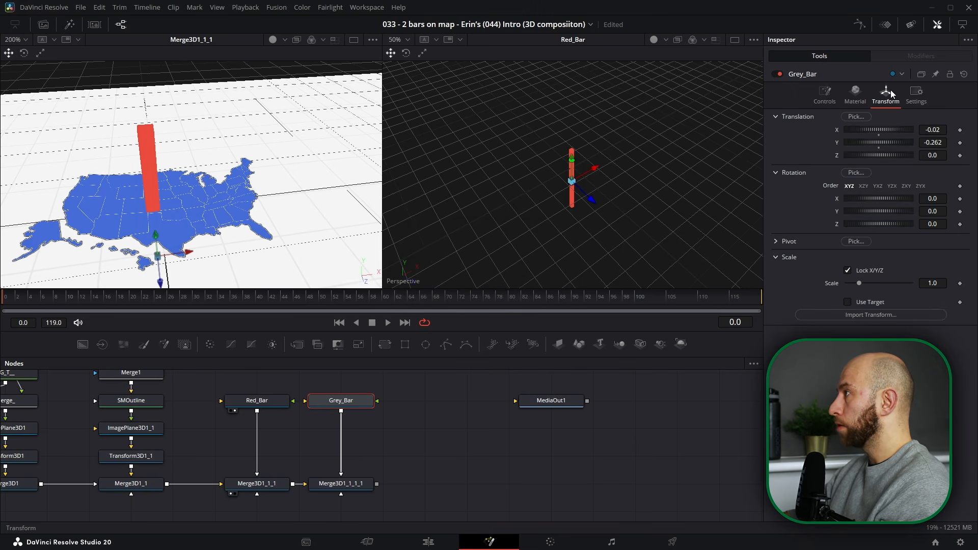
left_click(850, 99)
left_click(872, 132)
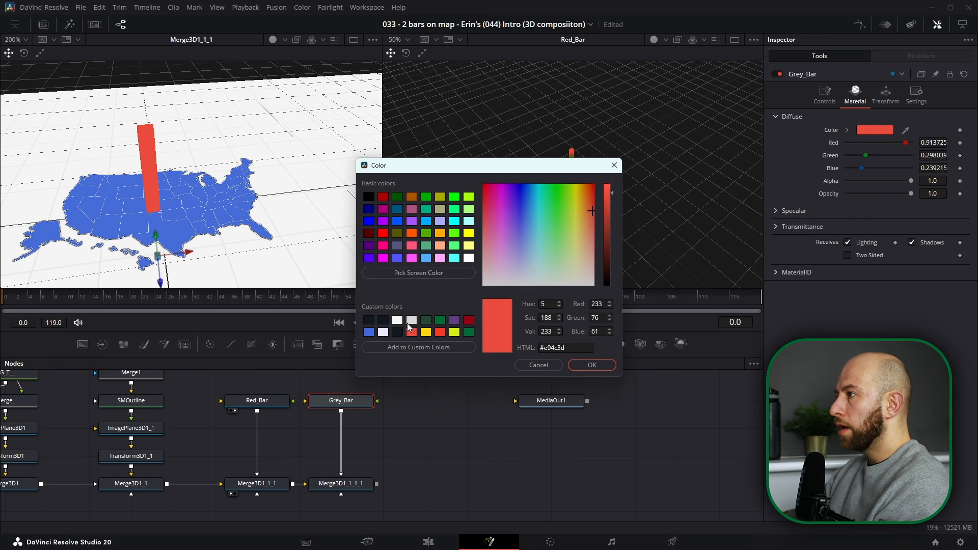
left_click(412, 321)
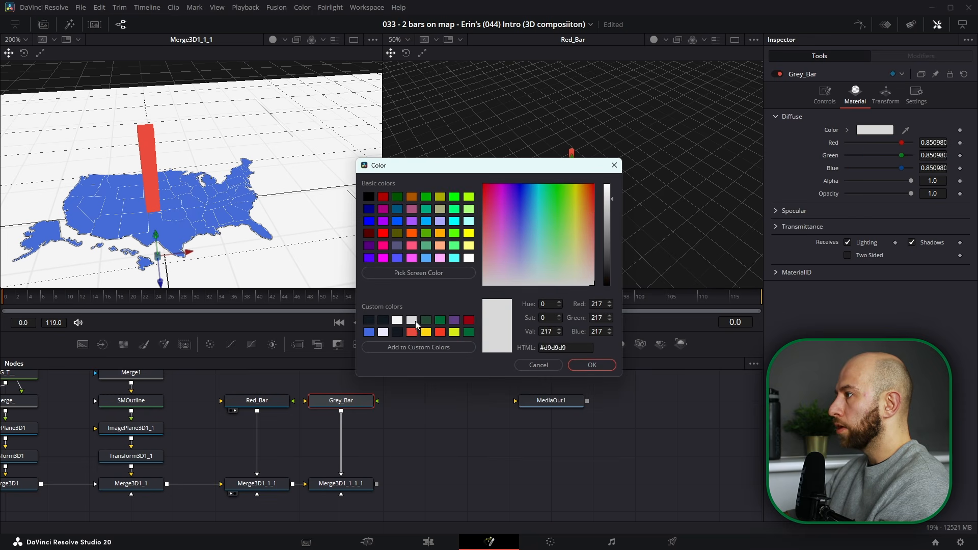
left_click(594, 367)
Shift Grey_Bar's X translation to 0.038 and display its merge in the first viewer.
left_click(894, 96)
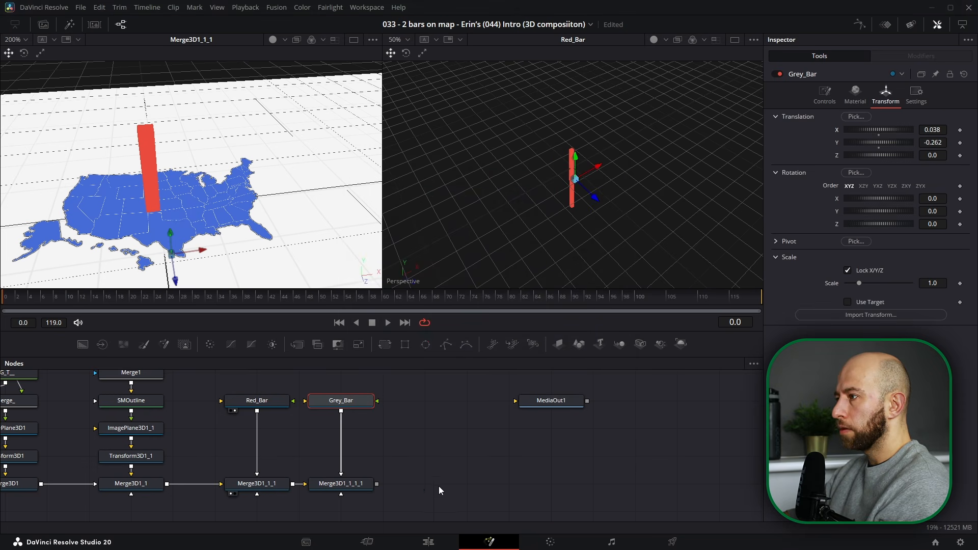
left_click(355, 488)
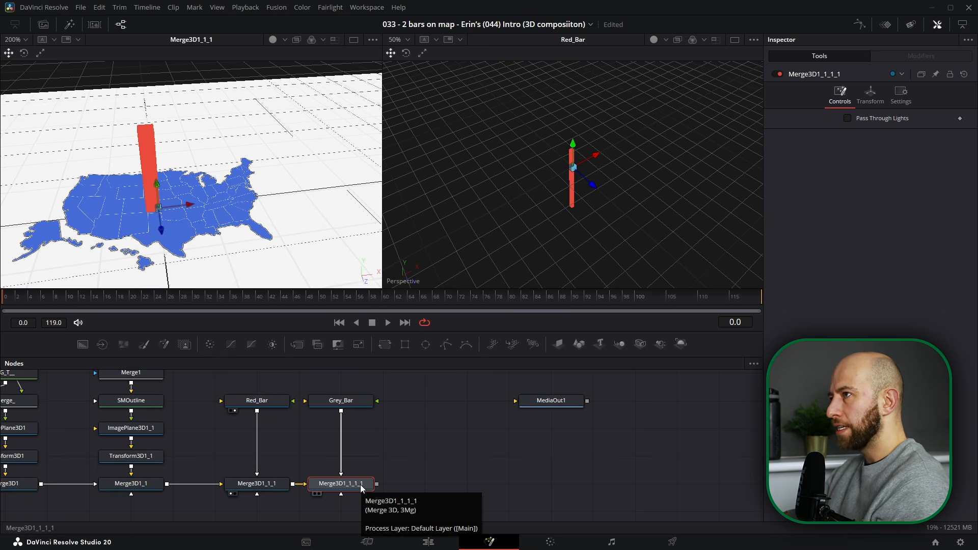
key("1")
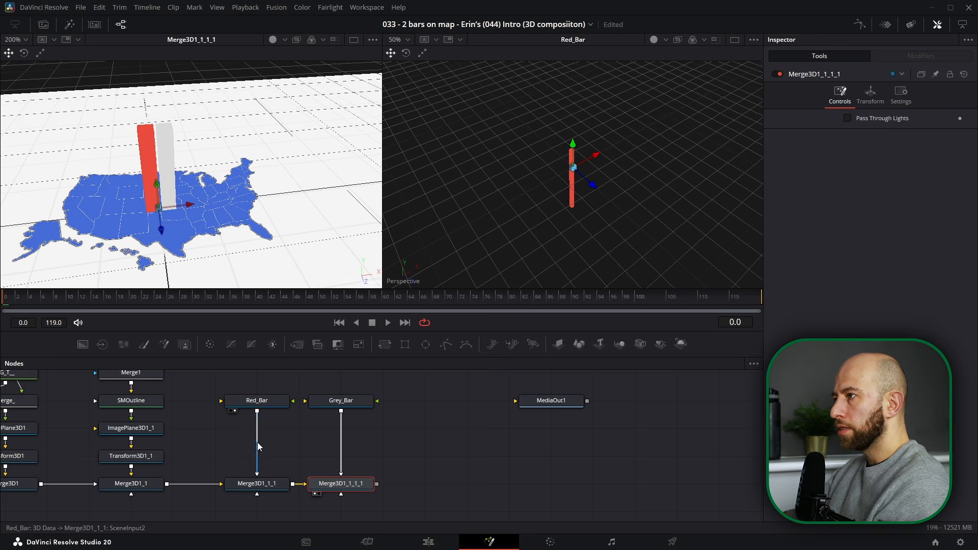
left_click_drag(188, 202, 169, 194)
Set Grey_Bar's translation to X 0.03 and Y -0.535 so a short bar stands next to the red one.
left_click(346, 401)
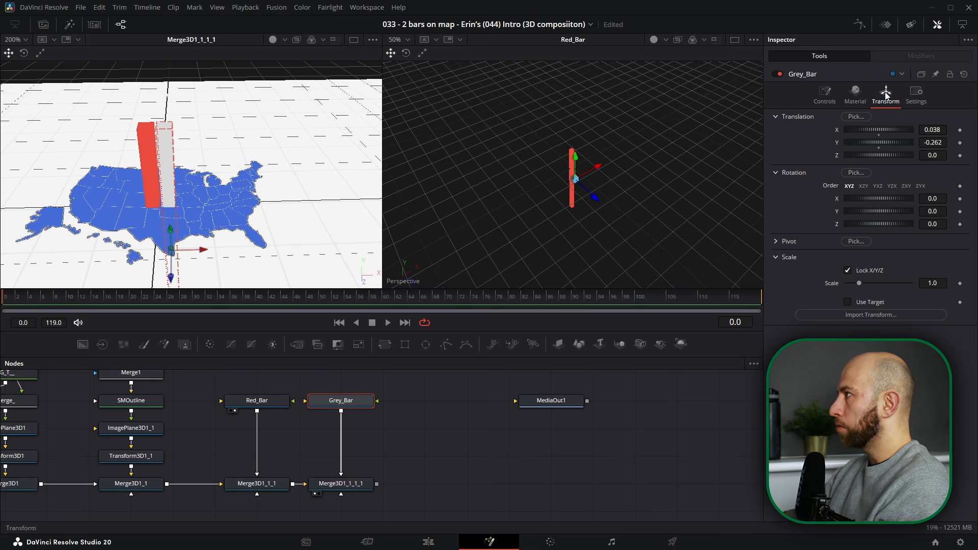
left_click_drag(932, 130, 927, 130)
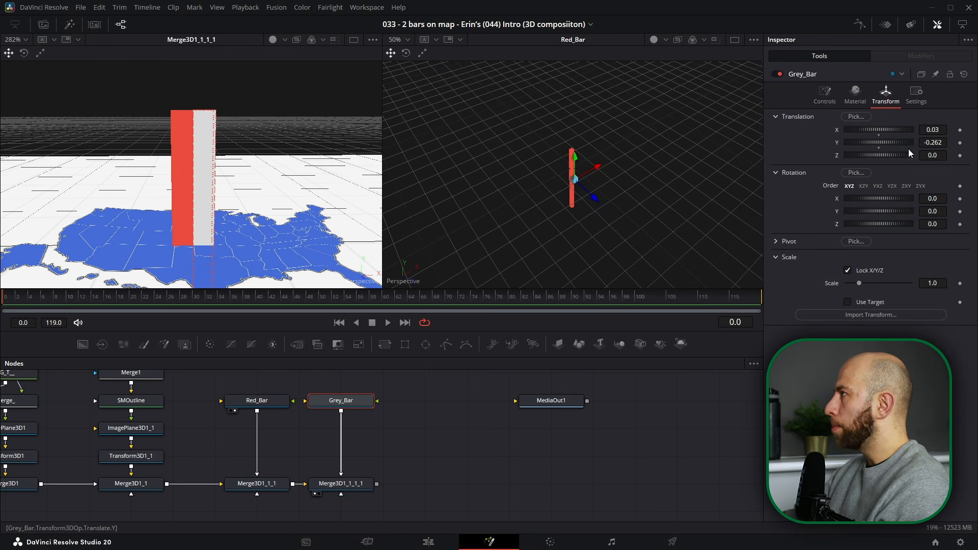
left_click_drag(940, 143, 924, 142)
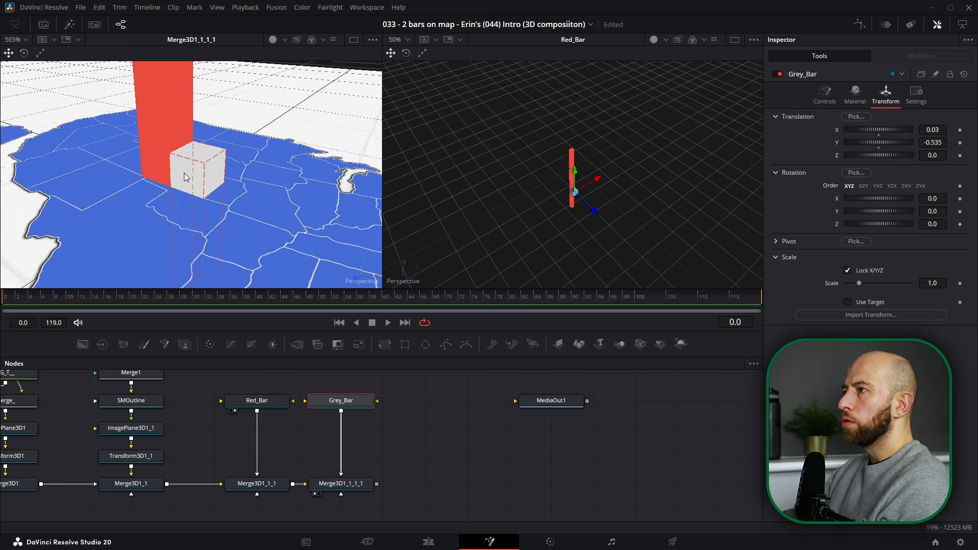
scroll(184, 177, "down", 2)
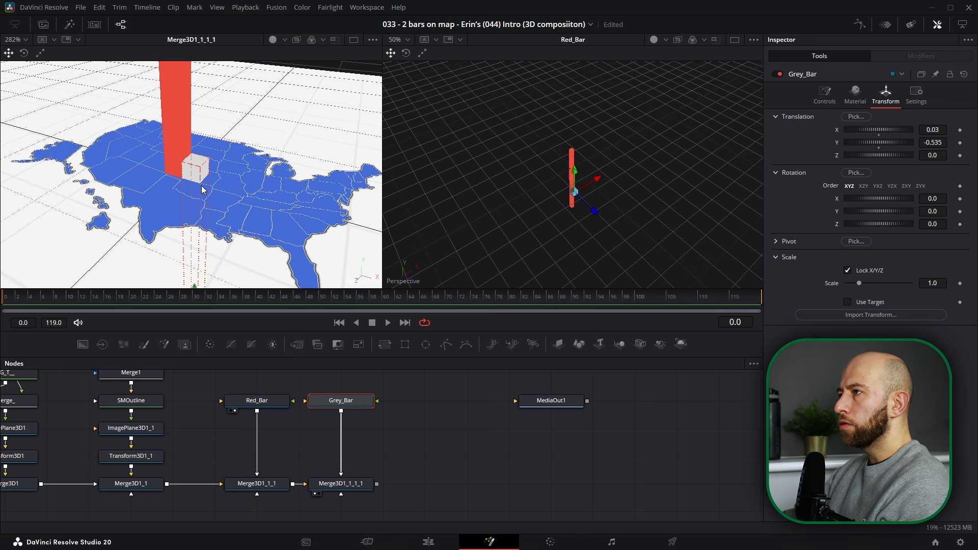
left_click_drag(265, 223, 184, 186)
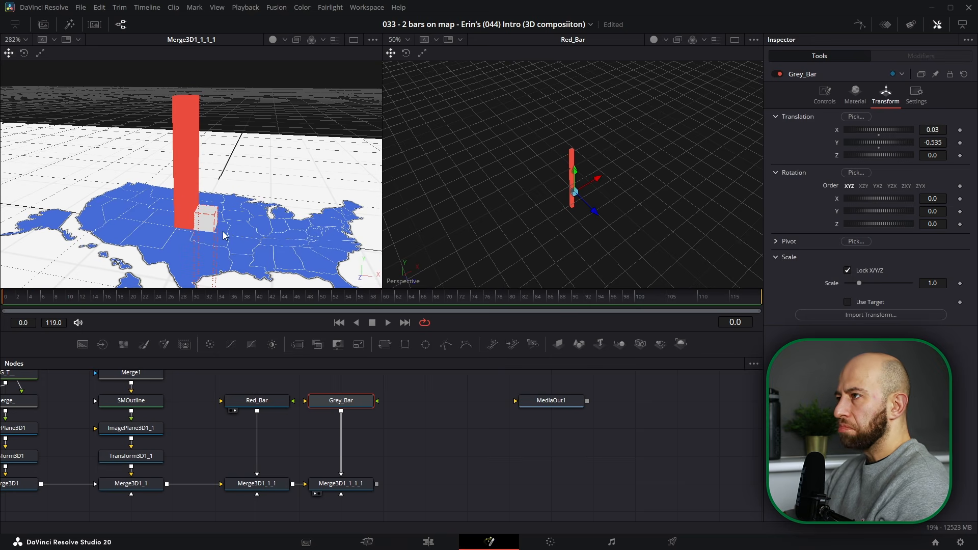
Duplicate the last 3D merge and place the connected copy farther along the chain towards MediaOut1.
left_click_drag(419, 331, 407, 293)
left_click(392, 405)
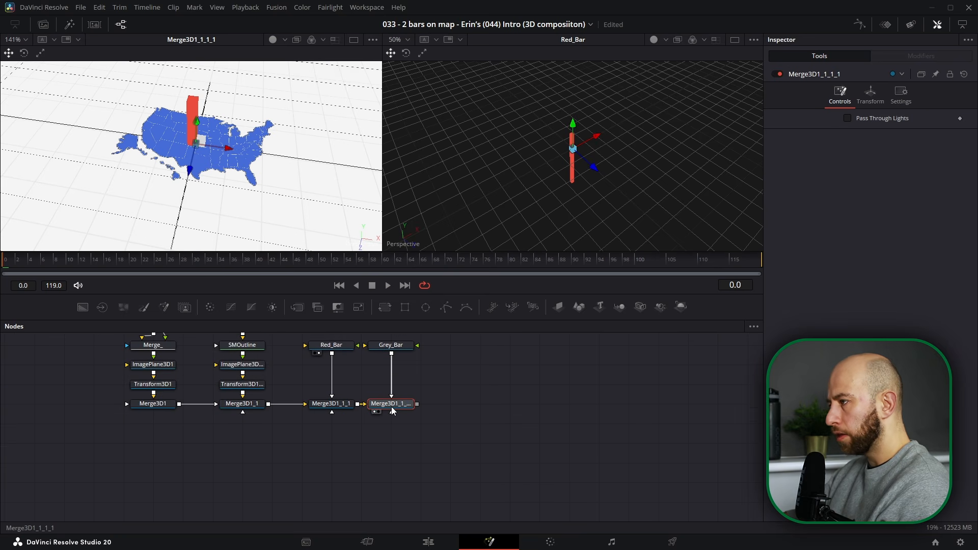
key("ctrl+c")
key("ctrl+v")
scroll(586, 397, "down", 2)
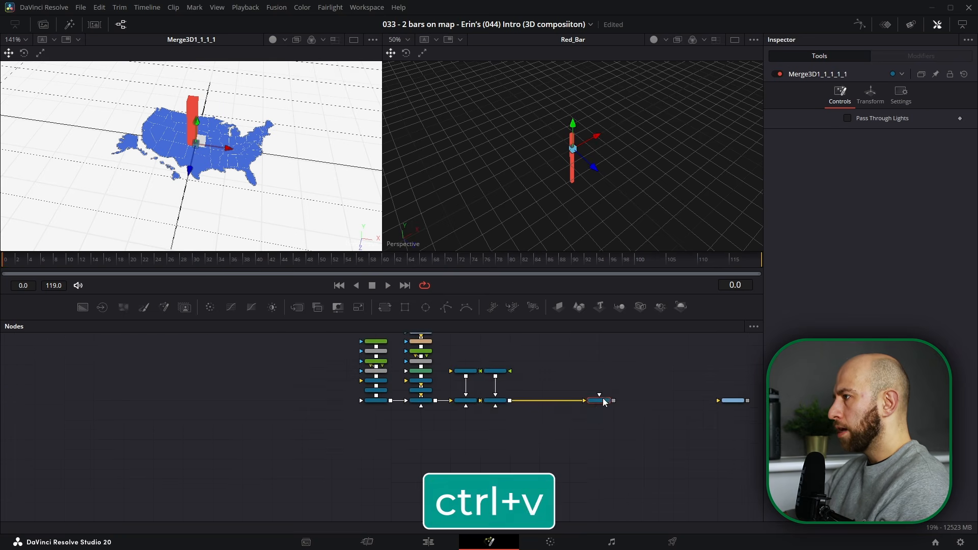
Add a Camera 3D node in the empty area above the new merge.
left_click(584, 377)
key("shift+space")
type("camer")
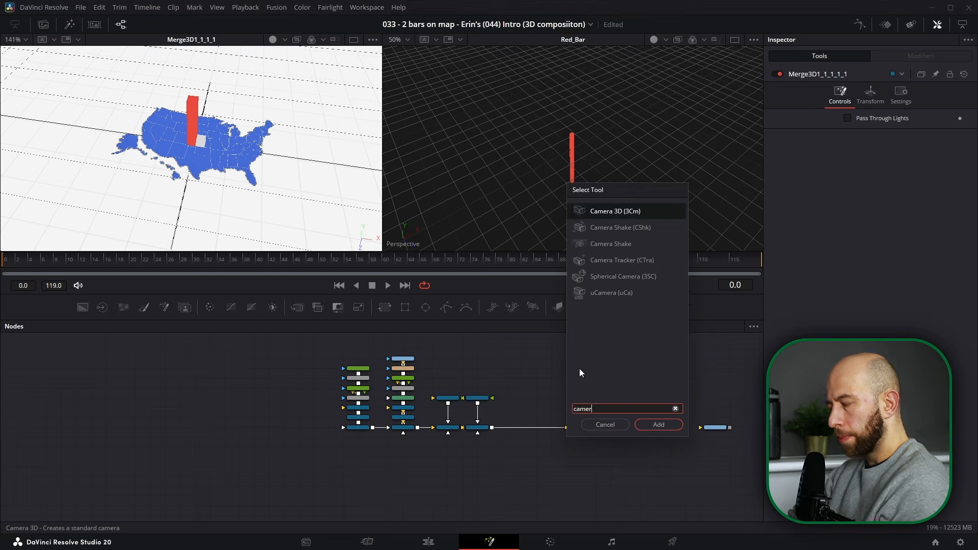
key("Return")
Add a Renderer 3D node after the final merge and connect its output to MediaOut1.
left_click(574, 428)
key("shift+space")
type("ren")
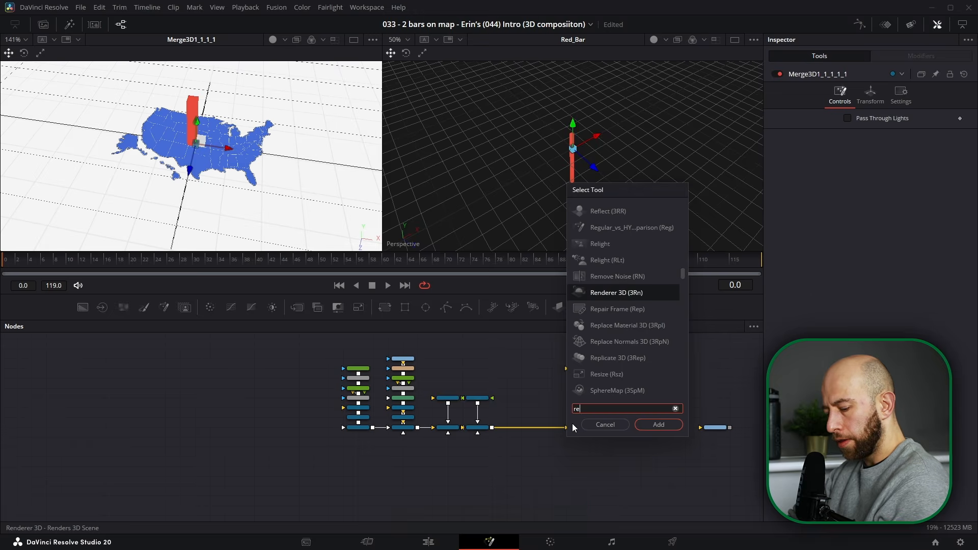
key("Return")
left_click_drag(641, 428, 708, 432)
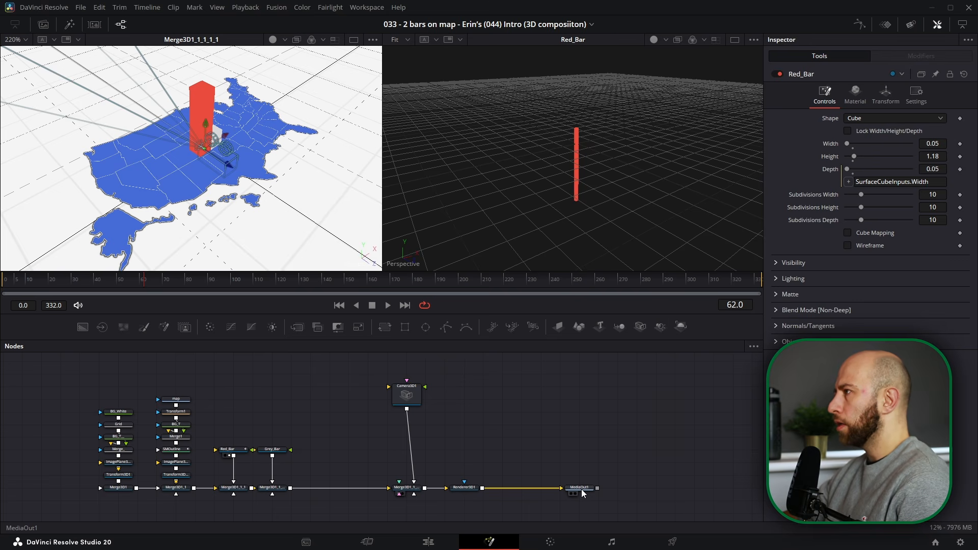
Display MediaOut1 in the second viewer.
left_click(581, 490)
key("2")
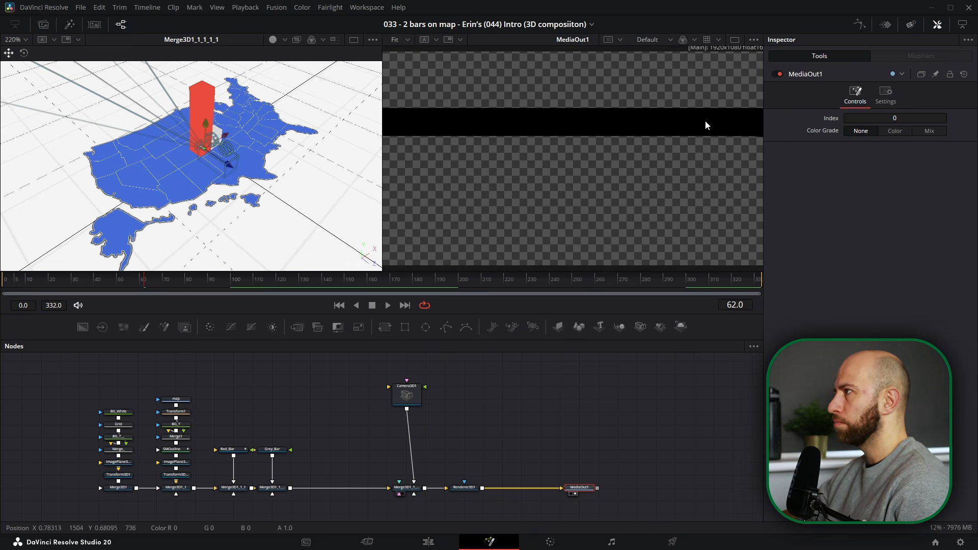
scroll(430, 433, "down", 2)
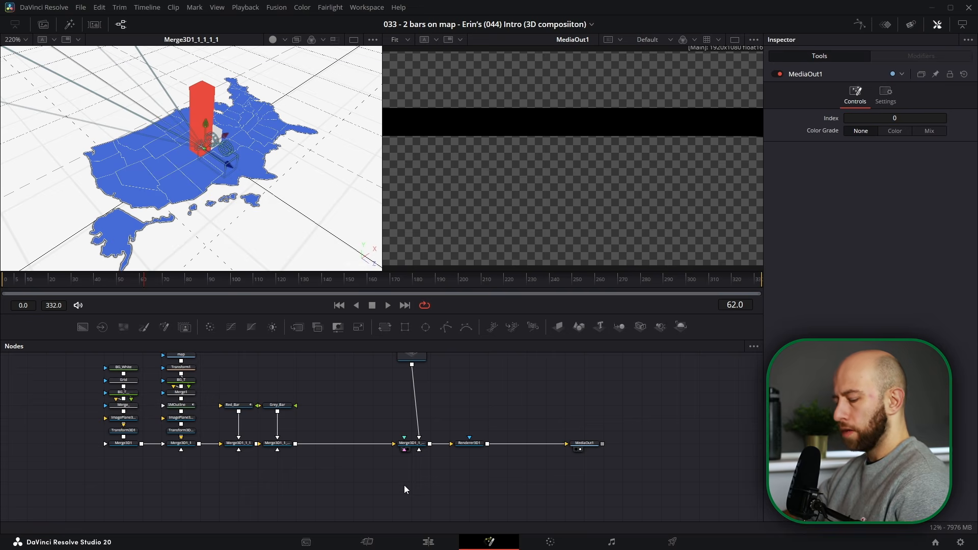
Add an Ambient Light node below the final 3D merge, connect it to that merge, and place it beside the merge.
key("shift+space")
type("timesambie")
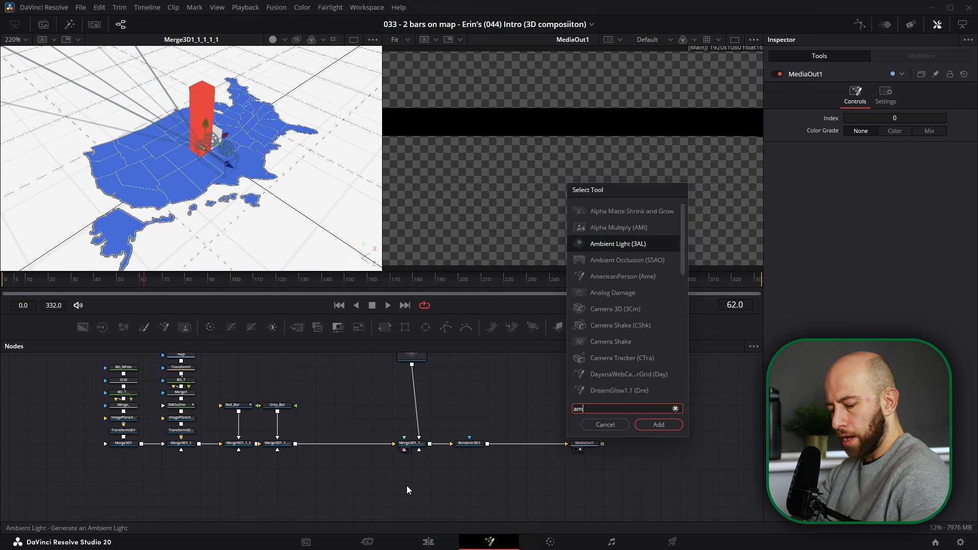
key("Return")
scroll(406, 485, "up", 2)
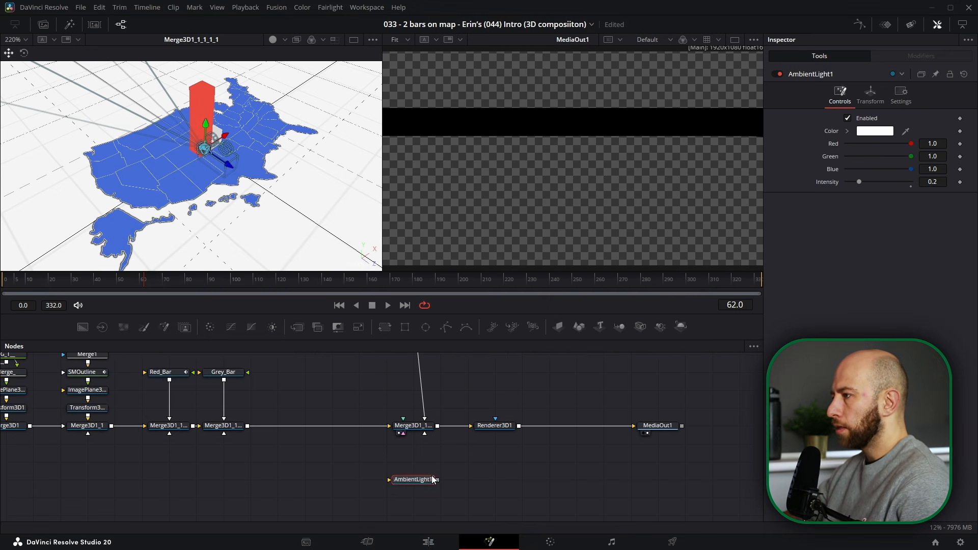
left_click_drag(438, 480, 402, 434)
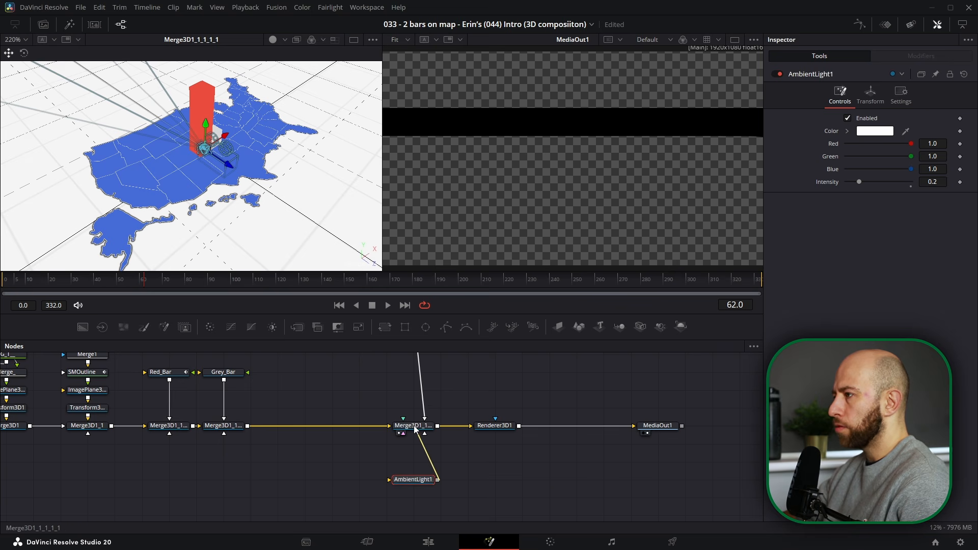
left_click_drag(413, 490, 359, 491)
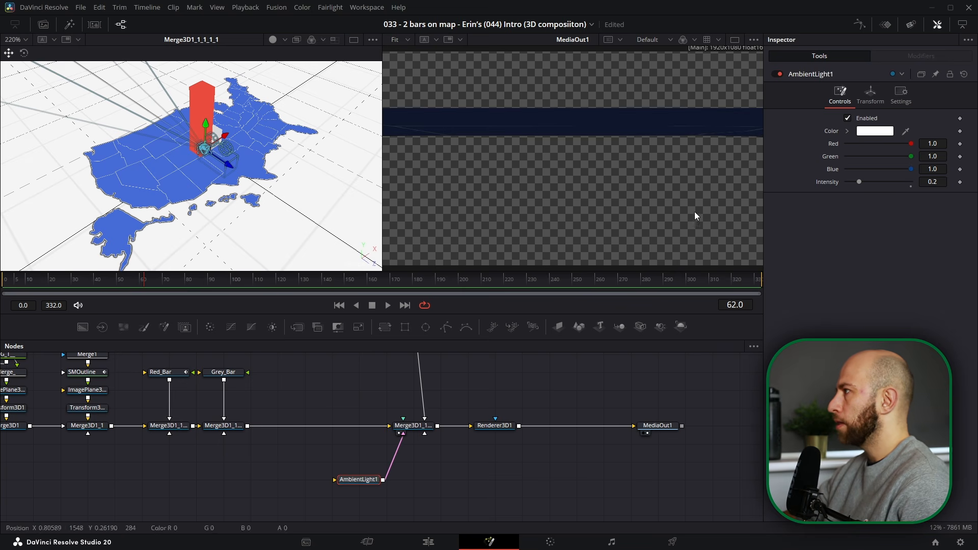
Set the ambient light's intensity to 1.0 and raise the light to a Y translation of about 0.418.
left_click_drag(861, 182, 938, 182)
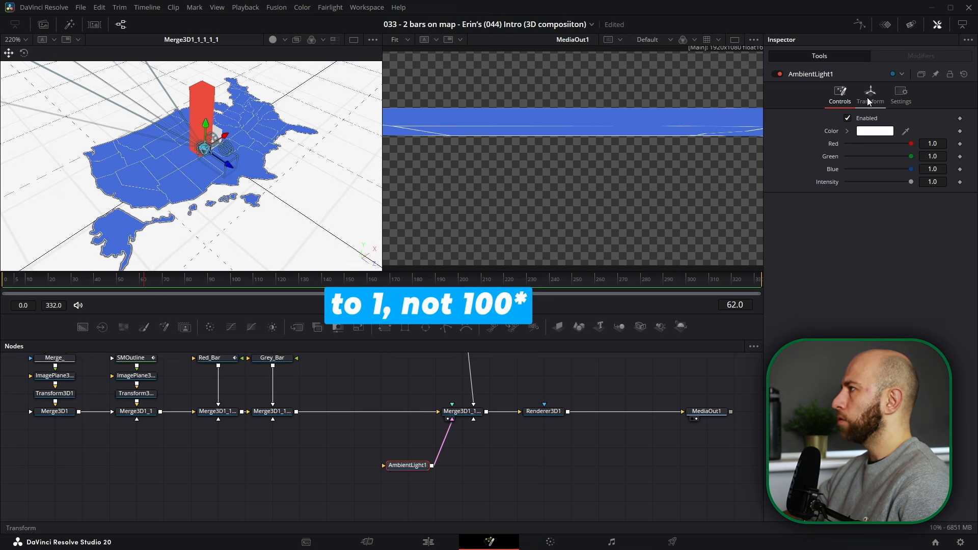
left_click(869, 97)
left_click_drag(933, 142, 970, 142)
scroll(285, 138, "down", 5)
left_click_drag(285, 148, 520, 135)
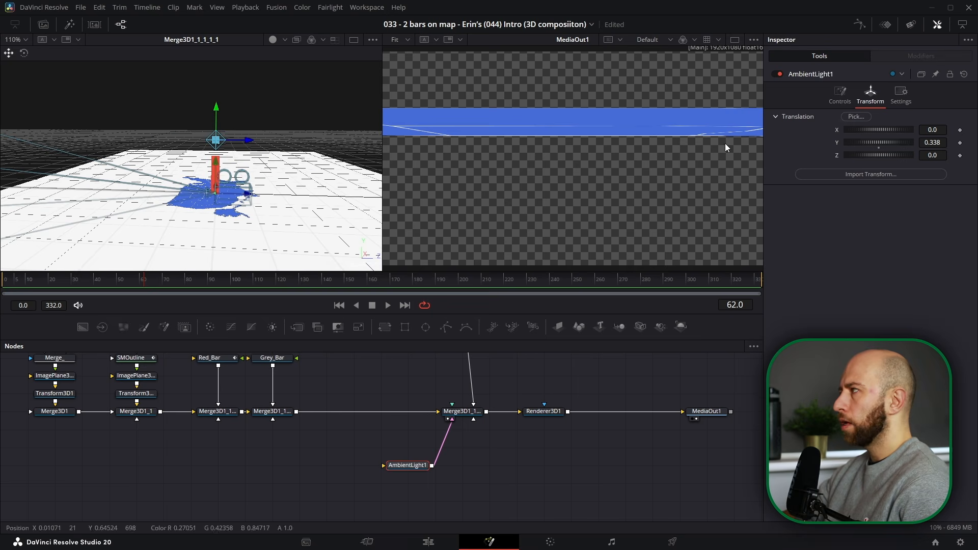
left_click_drag(934, 145, 945, 145)
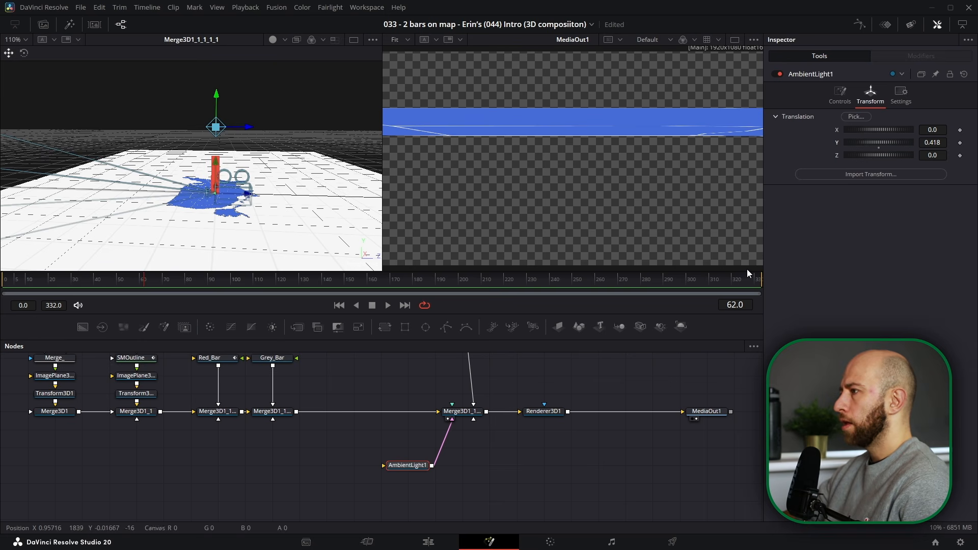
Try moving Camera3D1 to Z 0.24 with a manual Z pivot of -0.101, and reset the camera's settings.
scroll(461, 431, "up", 6)
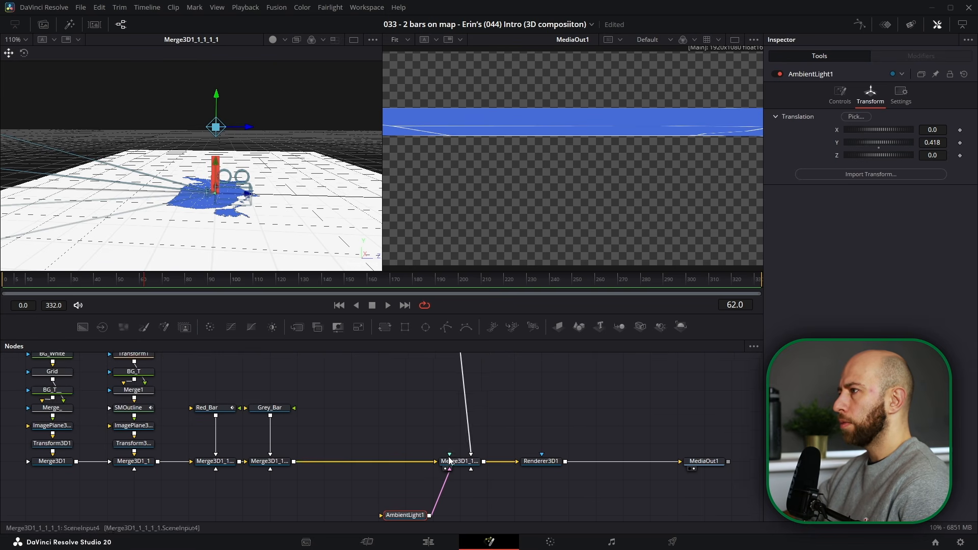
left_click(457, 416)
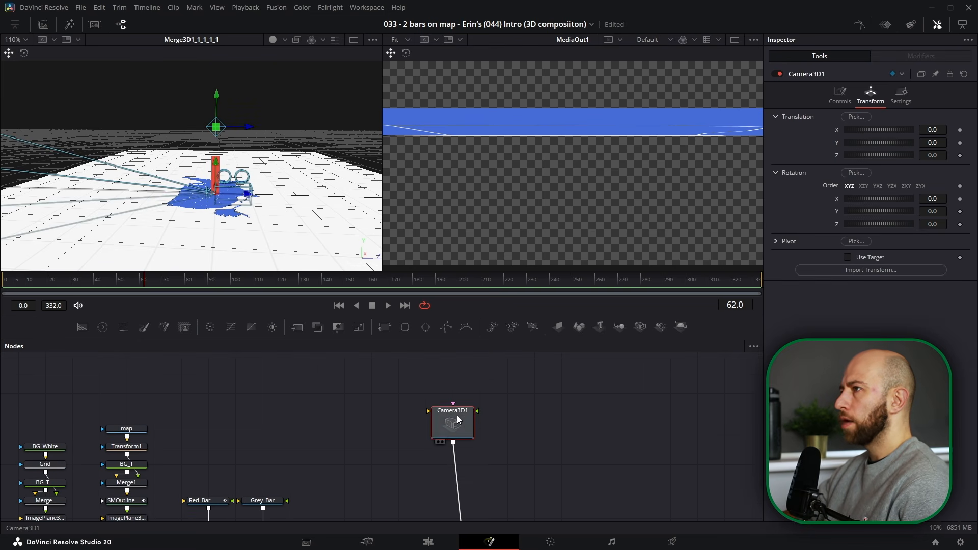
scroll(211, 230, "up", 2)
left_click_drag(275, 196, 213, 217)
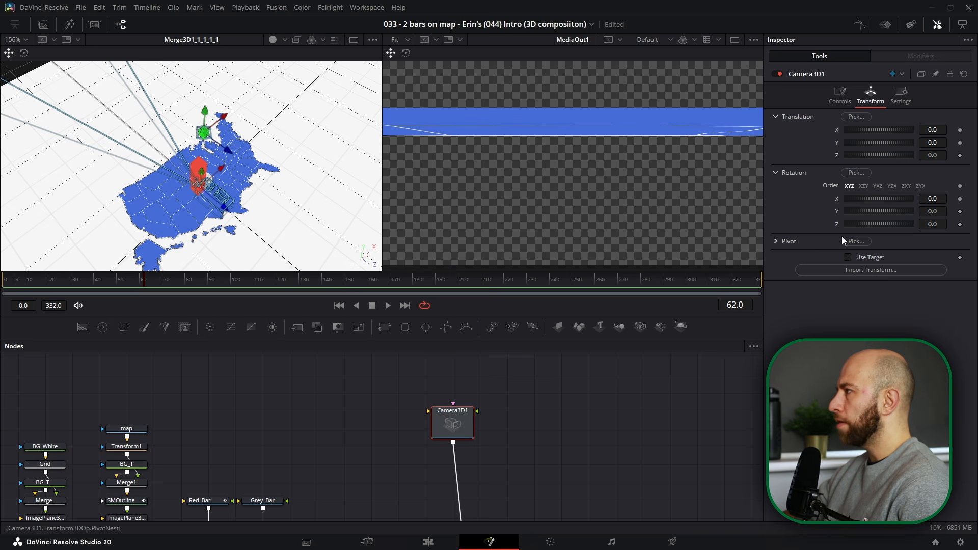
left_click(775, 241)
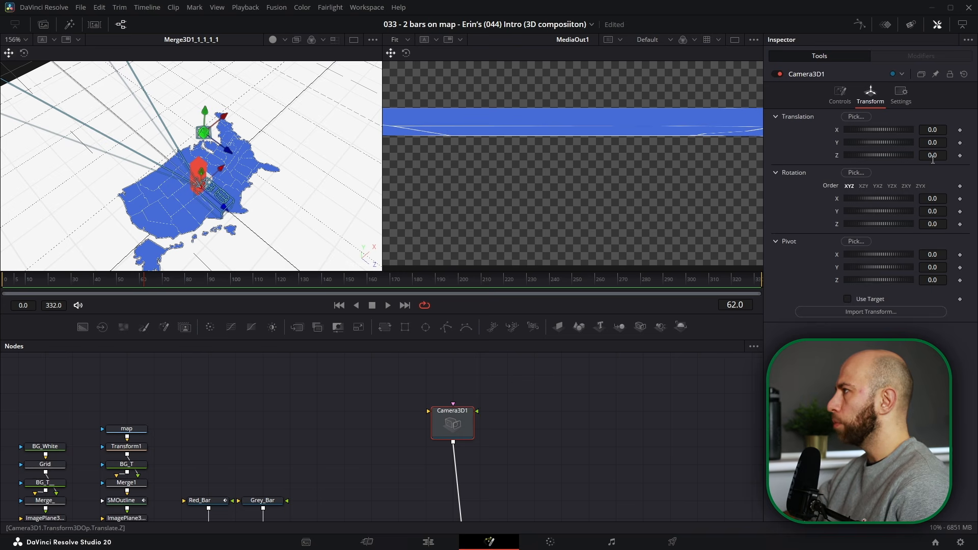
left_click_drag(932, 156, 930, 170)
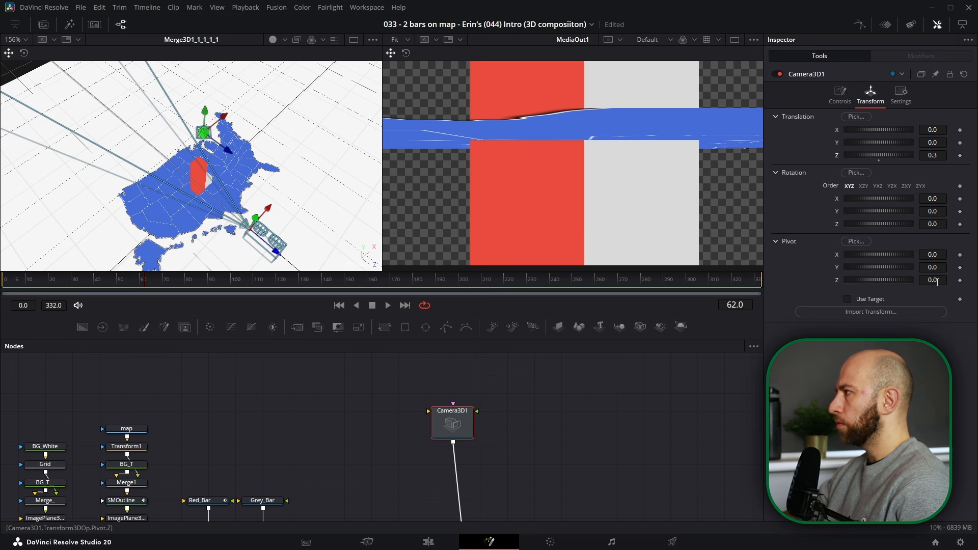
left_click_drag(936, 280, 931, 279)
left_click_drag(932, 154, 930, 155)
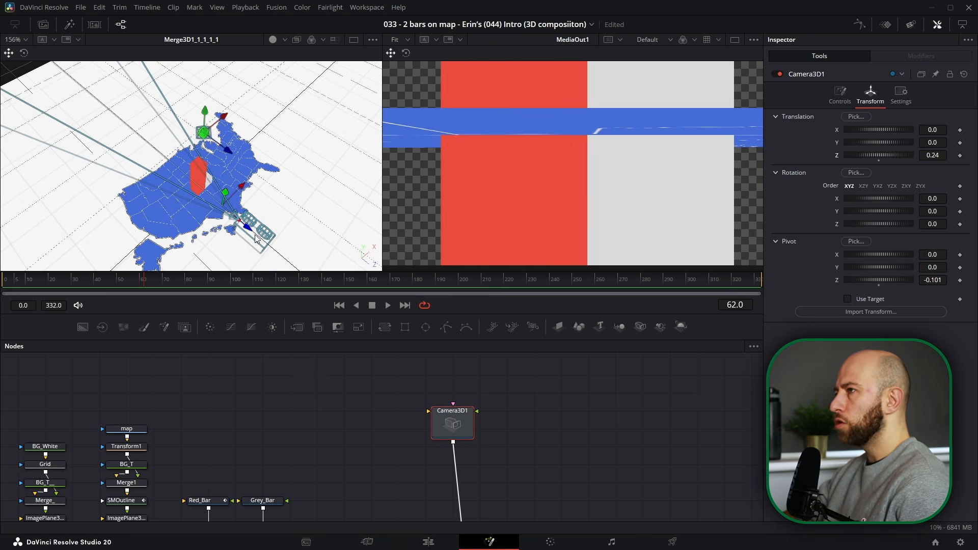
left_click(965, 74)
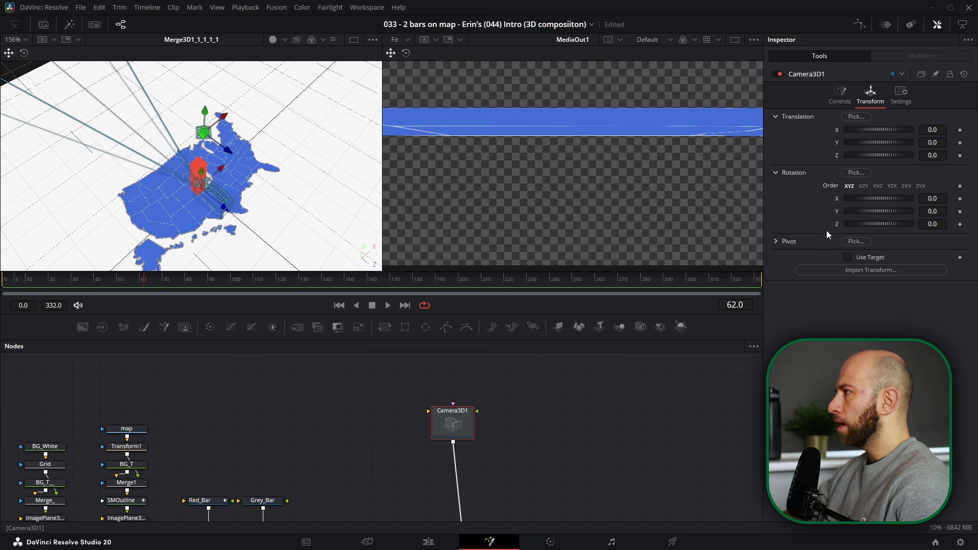
Give the camera's Z pivot the expression -Transform3DOp.Translate.Z so it follows the negative of the Z translation.
left_click(776, 241)
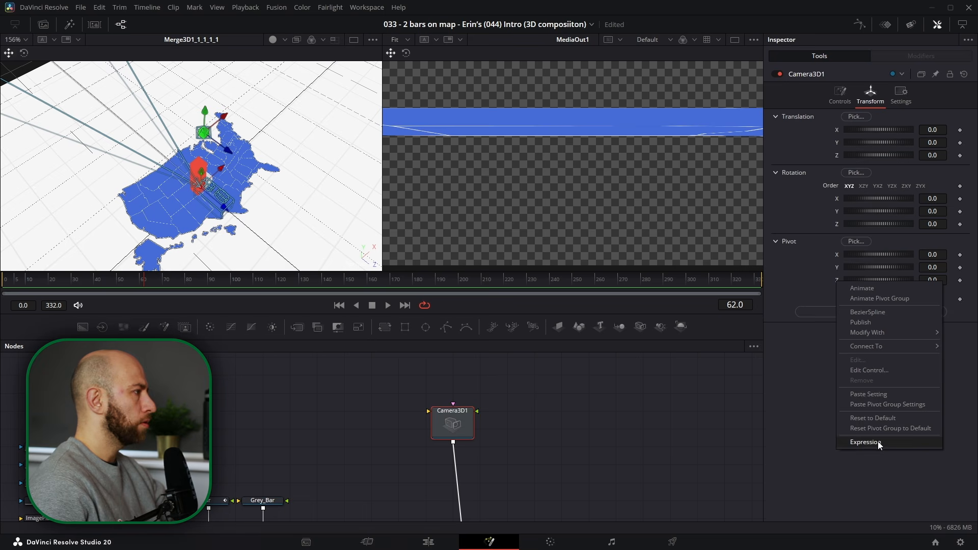
left_click(878, 441)
left_click_drag(848, 292, 838, 155)
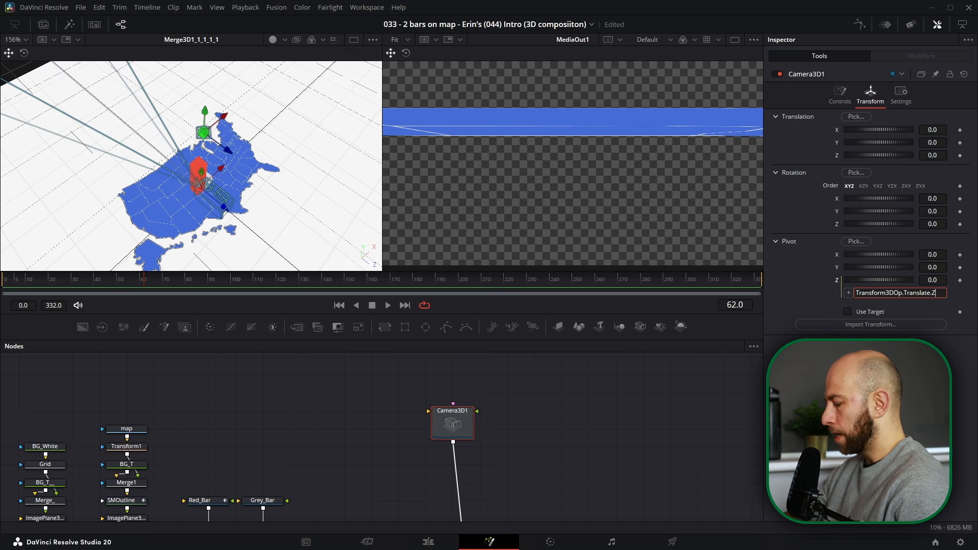
key("Home")
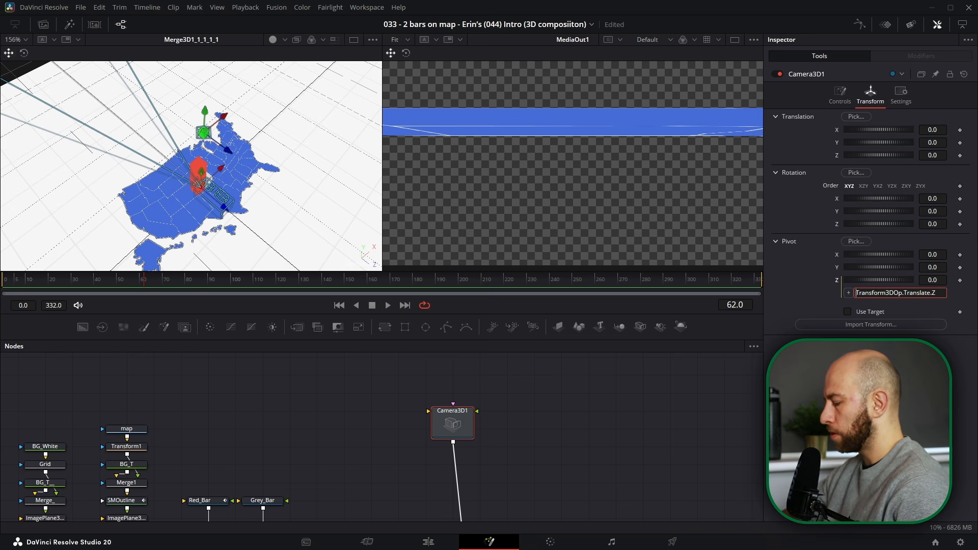
type("-")
key("Tab")
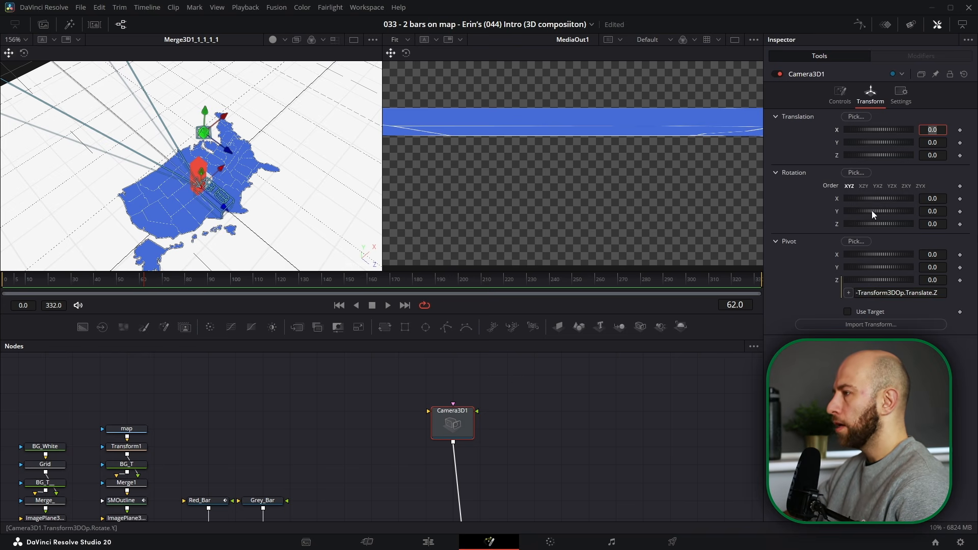
Move Camera3D1 back to a Z translation of 0.63 and tilt it to an X rotation of -25.7.
left_click(452, 426)
left_click_drag(933, 155, 966, 156)
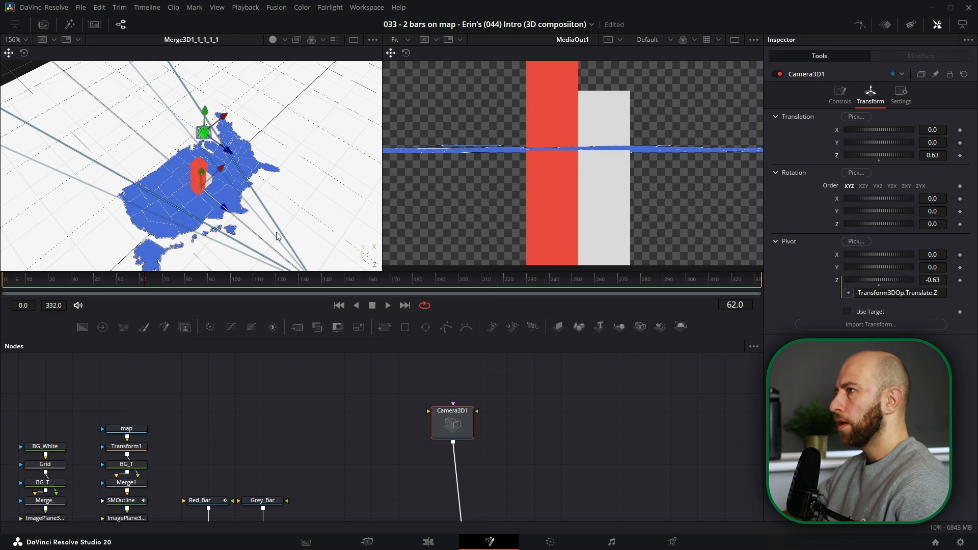
left_click_drag(939, 200, 808, 200)
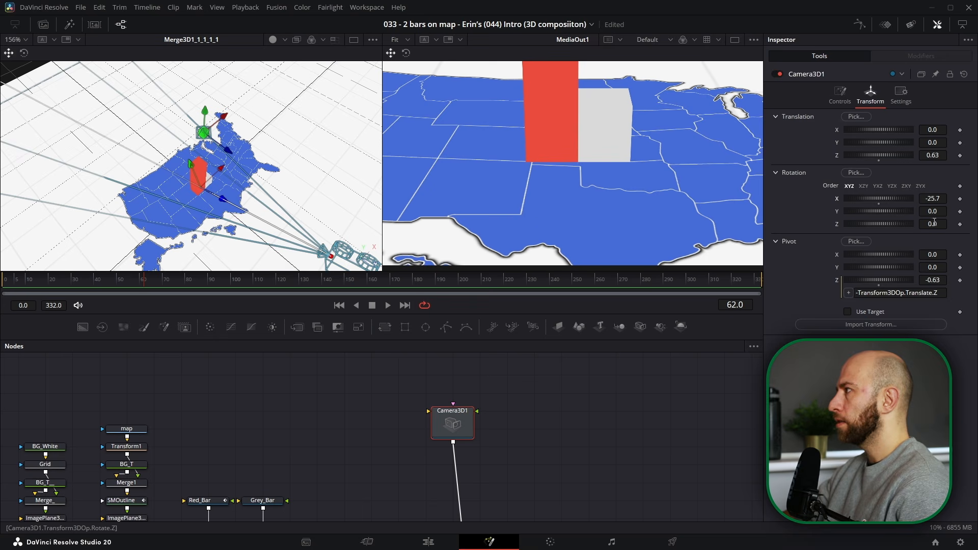
Frame the whole map by setting the camera's translation to Y 0.05 and Z 1.75, and its Y rotation to -8.3.
left_click_drag(936, 211, 892, 217)
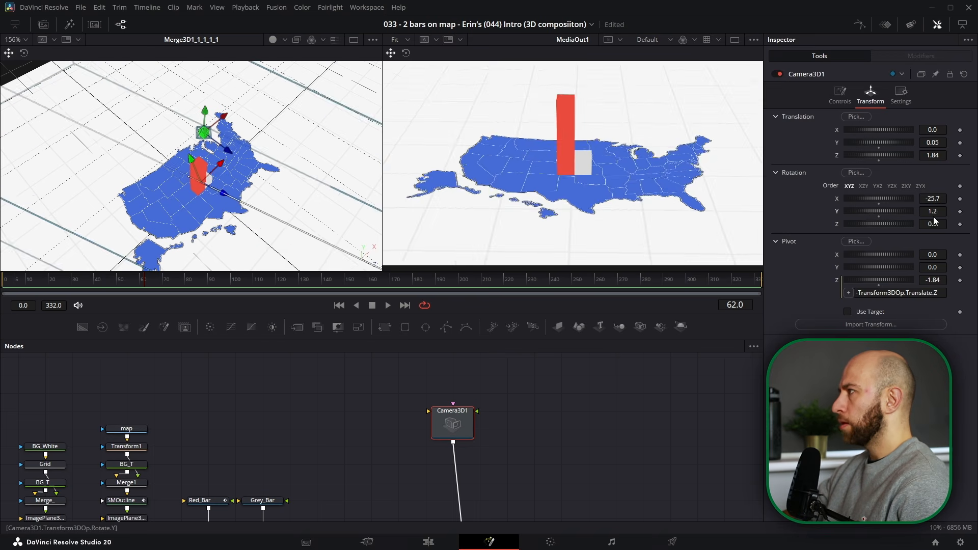
left_click_drag(934, 212, 867, 213)
left_click_drag(935, 154, 922, 154)
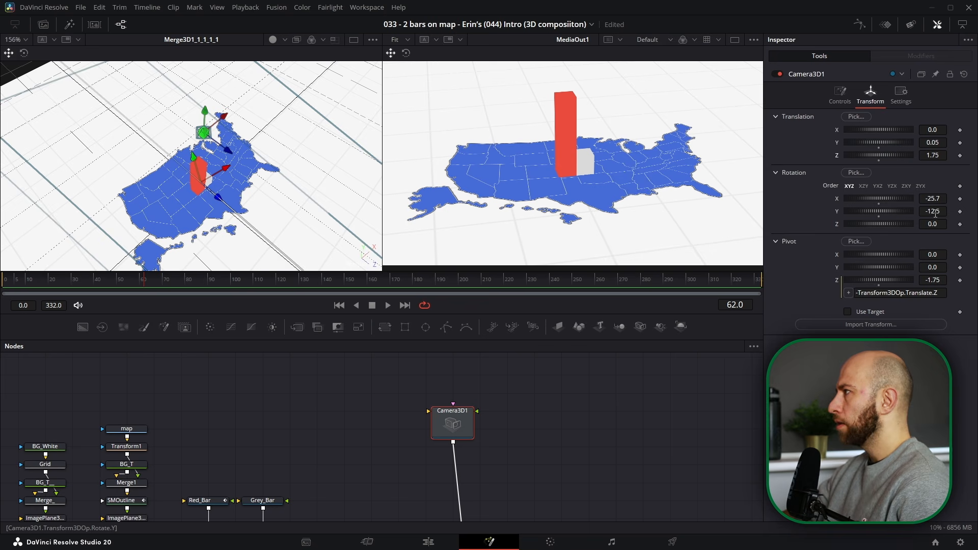
mouse_move(939, 209)
left_mouse_down()
mouse_move(977, 210)
mouse_move(936, 209)
mouse_move(946, 209)
left_mouse_up()
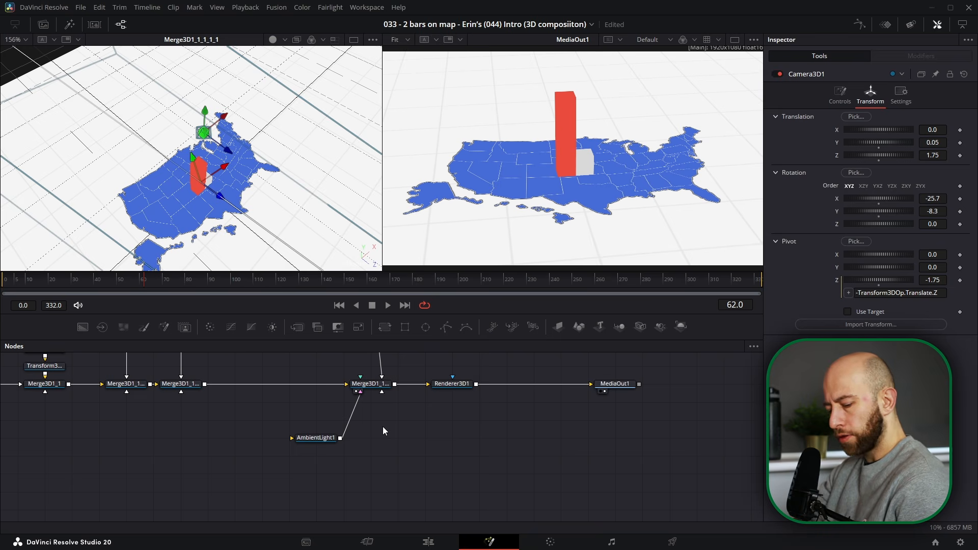
Add a Directional Light node beside AmbientLight1 and connect it to the final 3D merge.
key("shift+space")
type("direction")
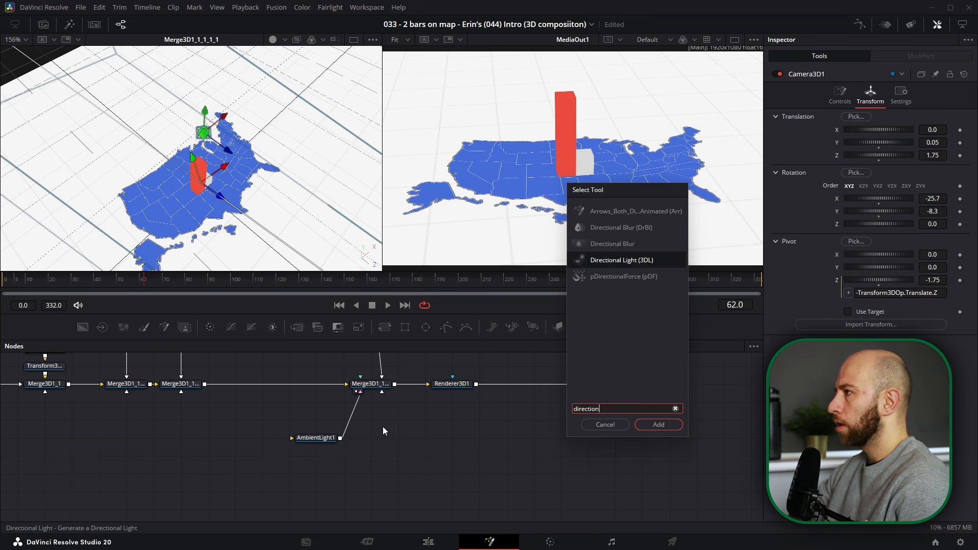
key("Return")
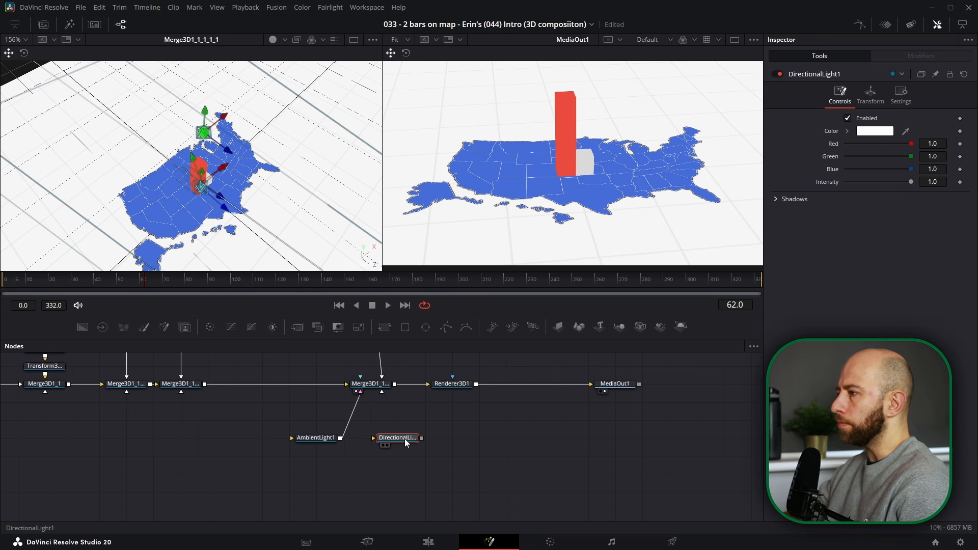
left_click_drag(421, 438, 381, 392)
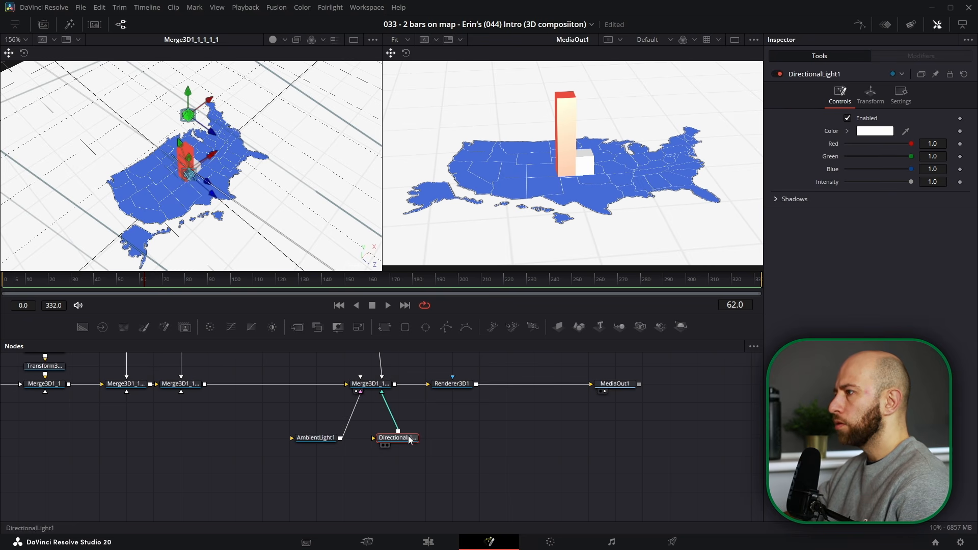
Give the directional light's Z pivot the expression -Transform3DOp.Translate.Z.
left_click(868, 94)
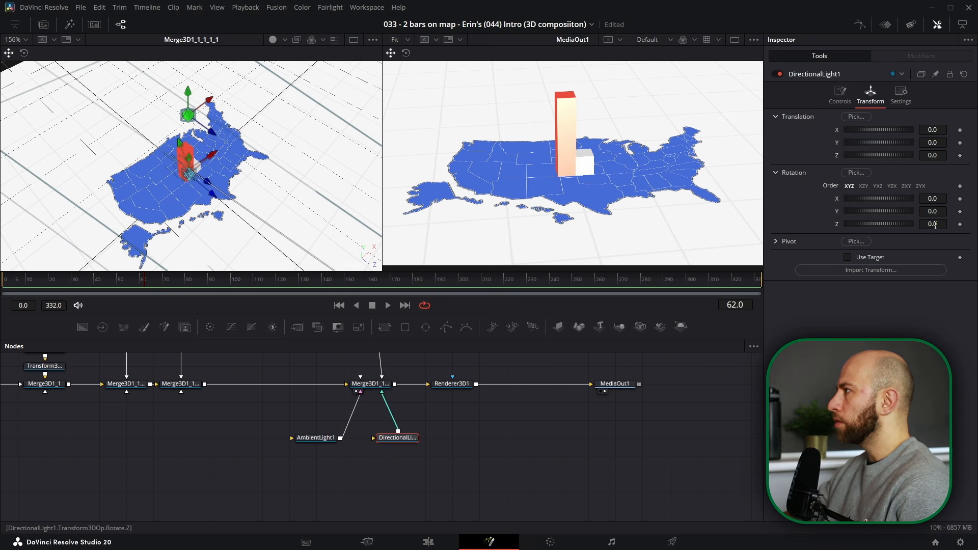
mouse_move(932, 153)
left_mouse_down()
mouse_move(955, 153)
mouse_move(934, 156)
left_mouse_up()
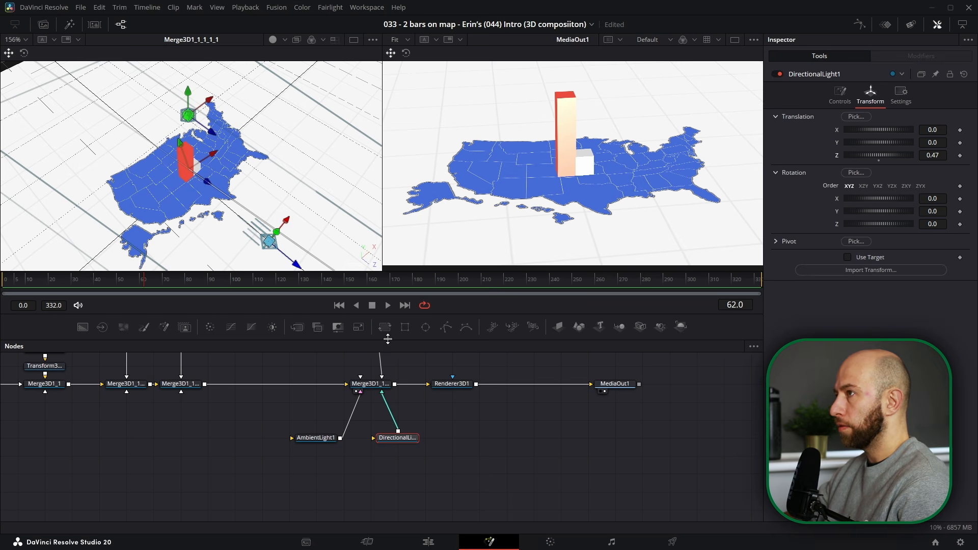
key("ctrl+z")
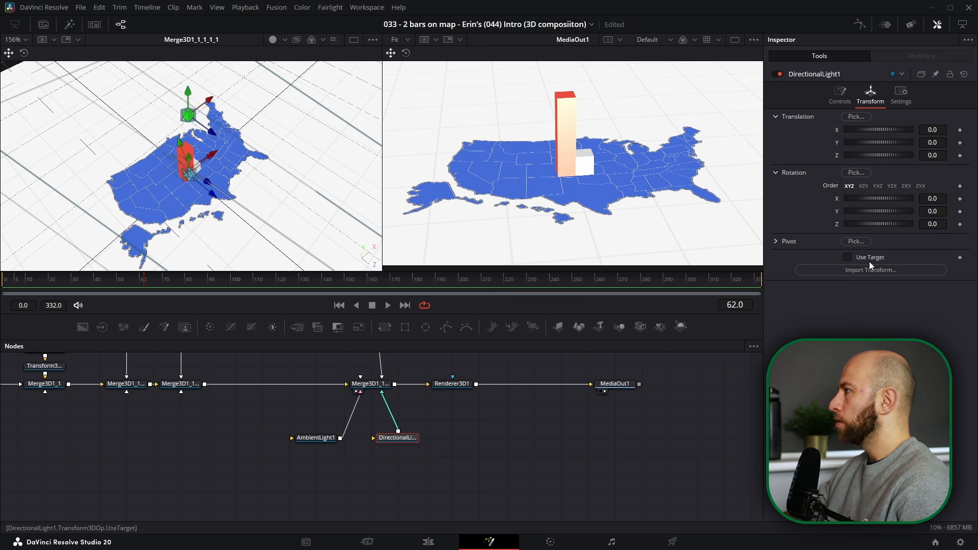
left_click(774, 241)
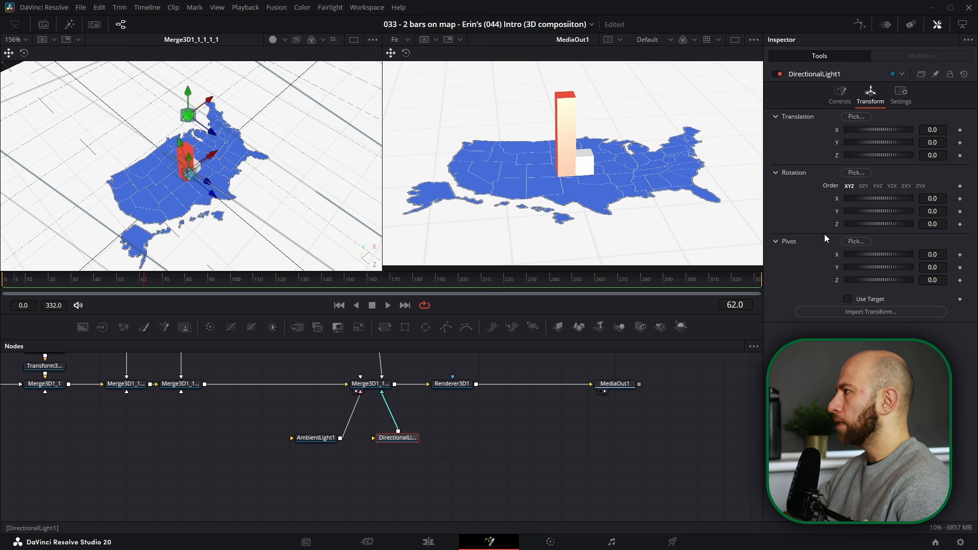
right_click(837, 280)
left_click(864, 357)
left_click_drag(848, 293, 837, 156)
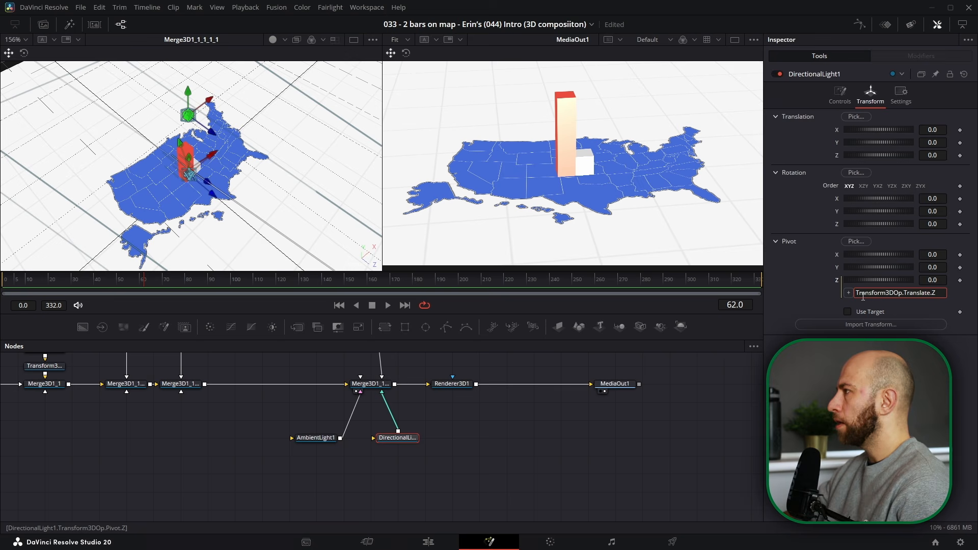
type("-")
key("Tab")
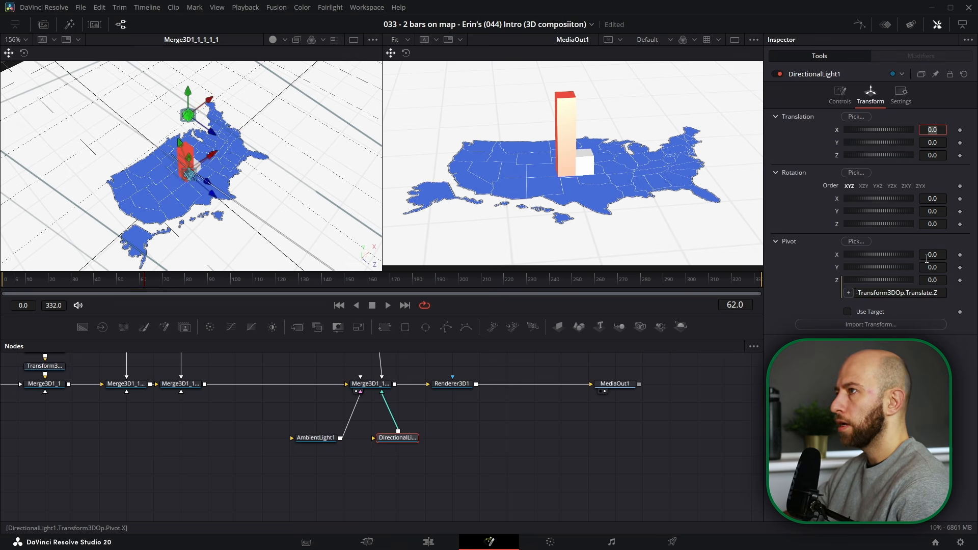
Move the directional light to a Z translation of 0.65 and angle it to an X rotation of -15.9.
left_click(400, 442)
left_click_drag(934, 156, 966, 156)
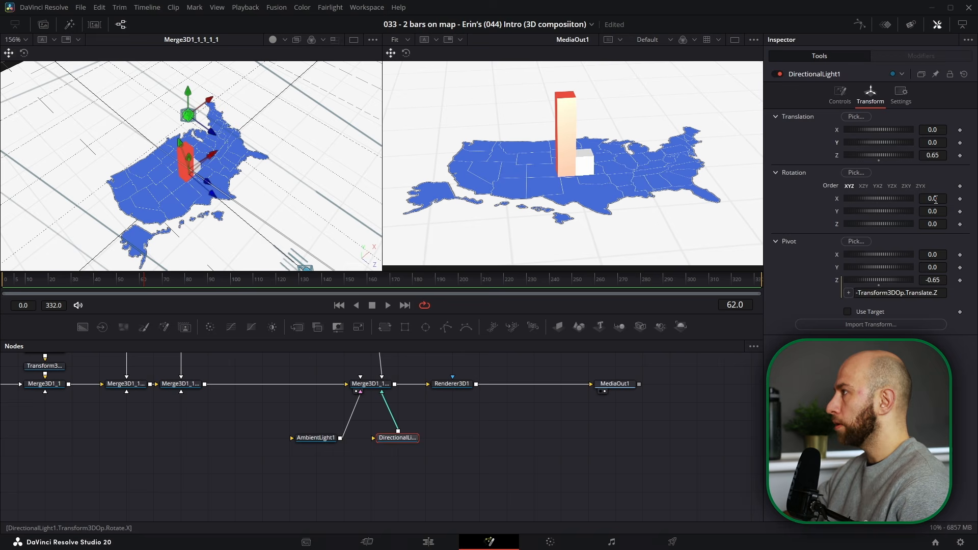
left_click_drag(934, 200, 954, 199)
left_click_drag(255, 168, 322, 105)
mouse_move(934, 199)
left_mouse_down()
mouse_move(818, 199)
mouse_move(856, 199)
left_mouse_up()
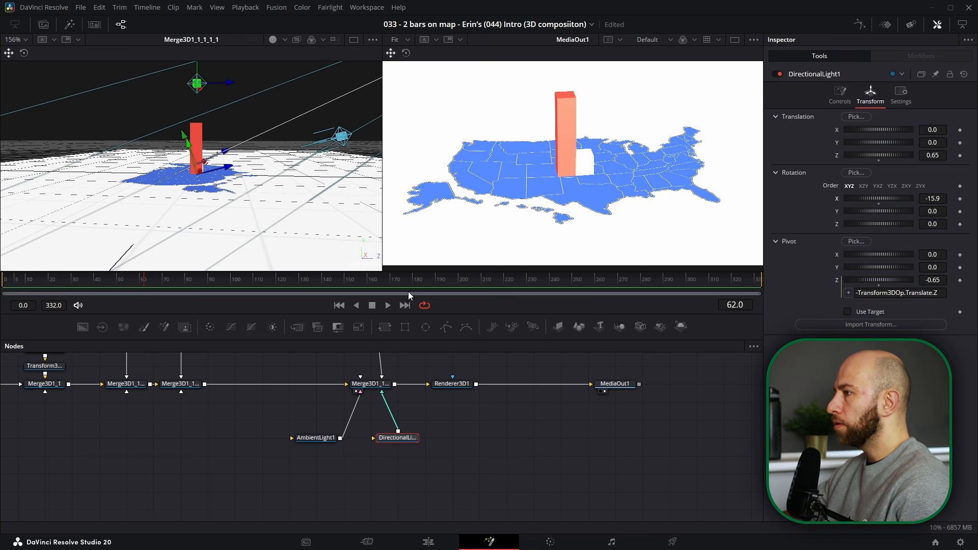
Set the directional light's intensity to 0.5.
left_click(847, 95)
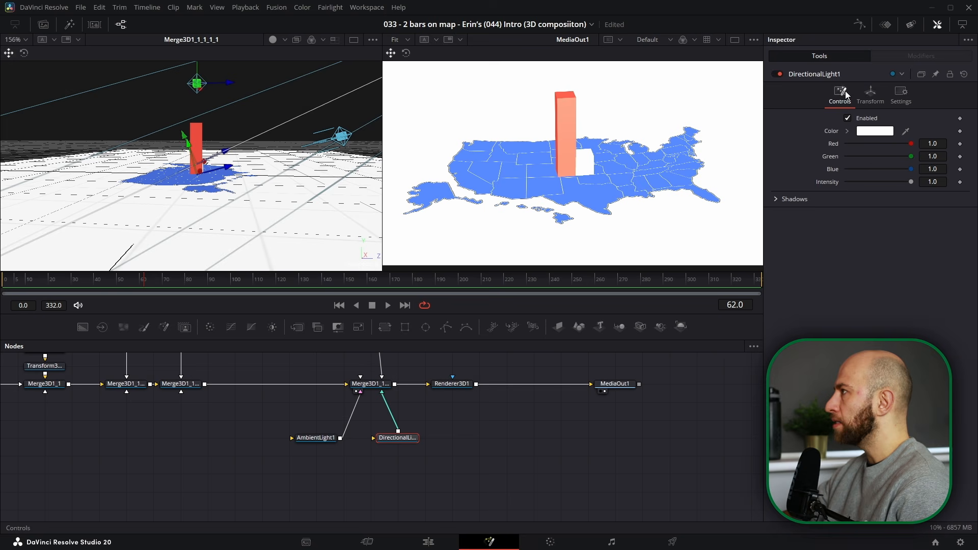
left_click_drag(912, 182, 876, 182)
double_click(933, 182)
right_click(935, 183)
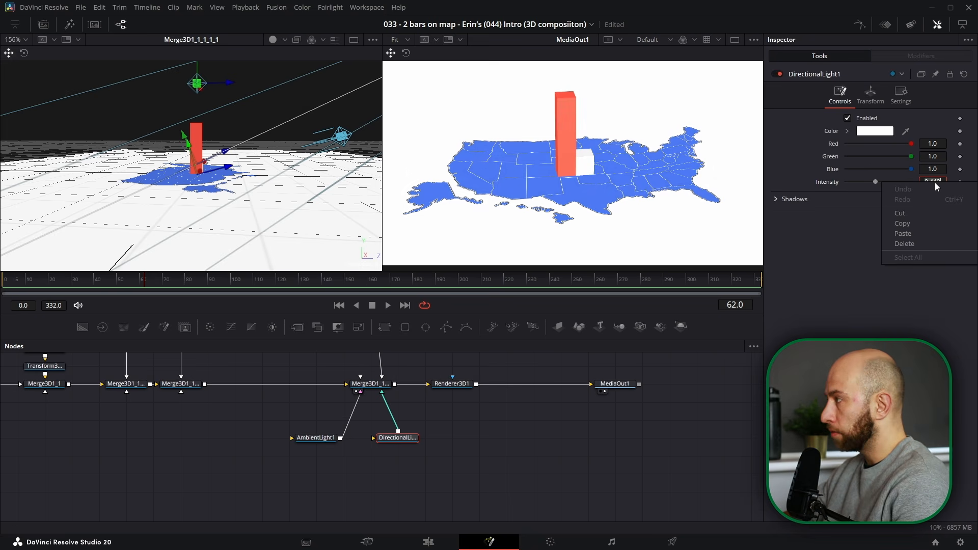
left_click(849, 205)
Orbit Camera3D1 around the map through its Y rotation to judge the lighting.
scroll(410, 394, "up", 5)
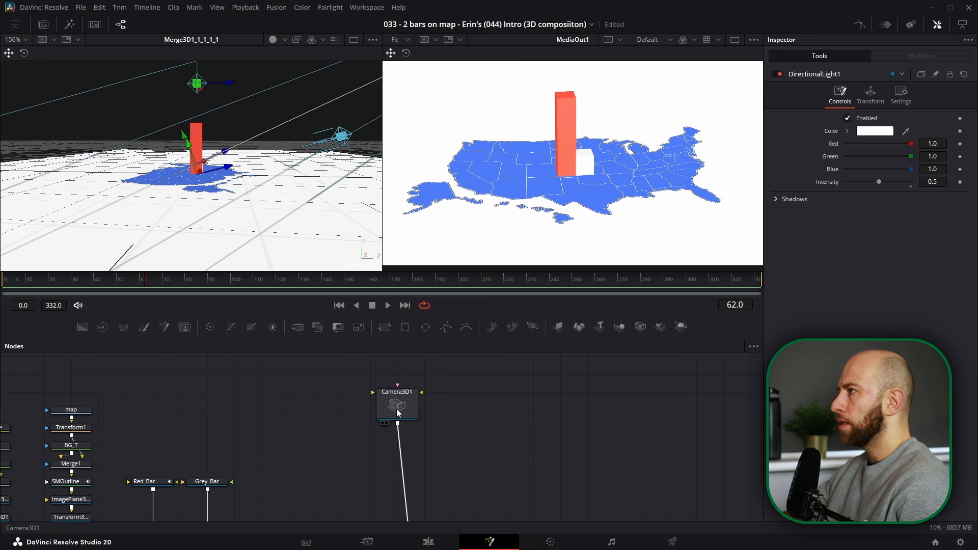
left_click(399, 413)
mouse_move(936, 211)
left_mouse_down()
mouse_move(977, 211)
mouse_move(937, 211)
left_mouse_up()
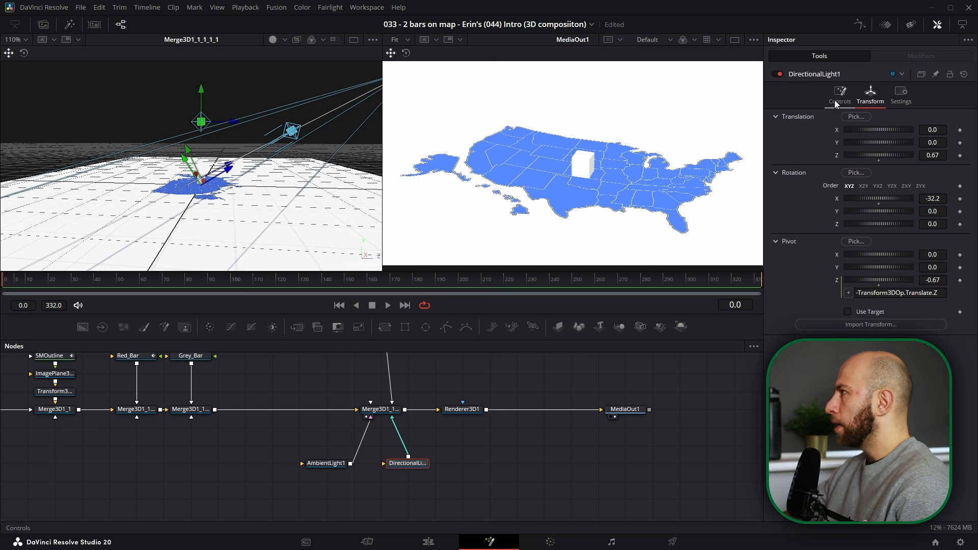
Reduce the directional light's intensity to 0.1.
left_click(839, 97)
left_click_drag(882, 184, 854, 181)
left_click(941, 182)
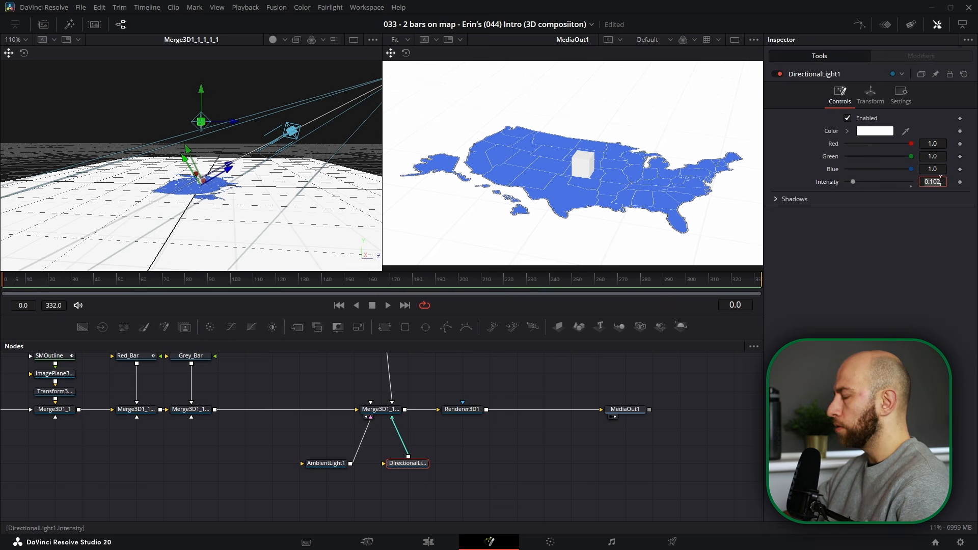
type("0.1")
key("Tab")
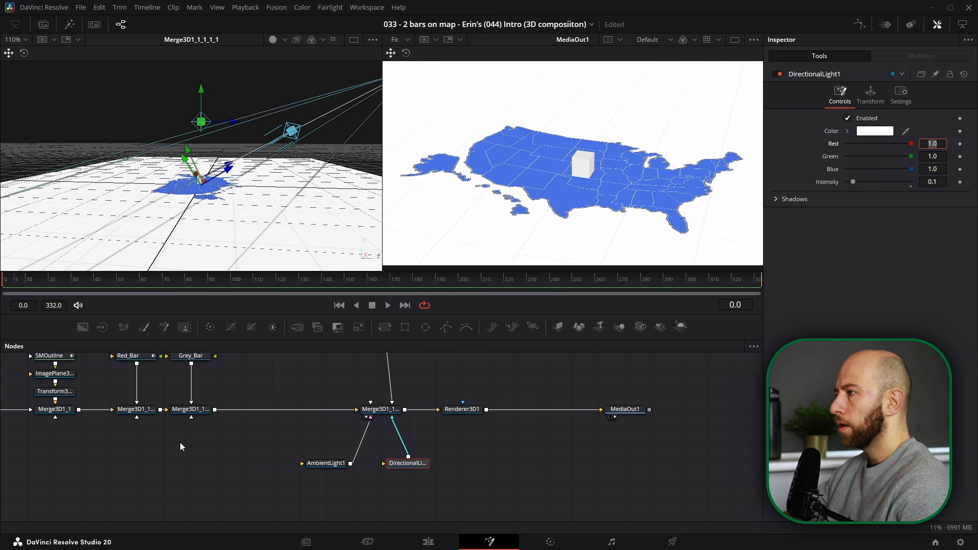
Set the height of the Red_Bar cube to 1.57.
scroll(363, 403, "down", 2)
left_click_drag(362, 403, 495, 454)
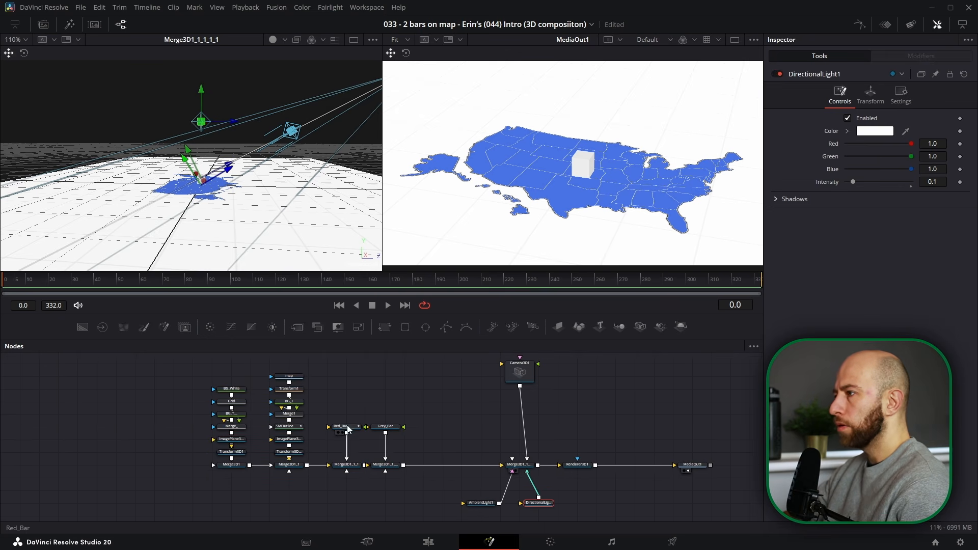
left_click(348, 428)
left_click_drag(933, 157, 952, 156)
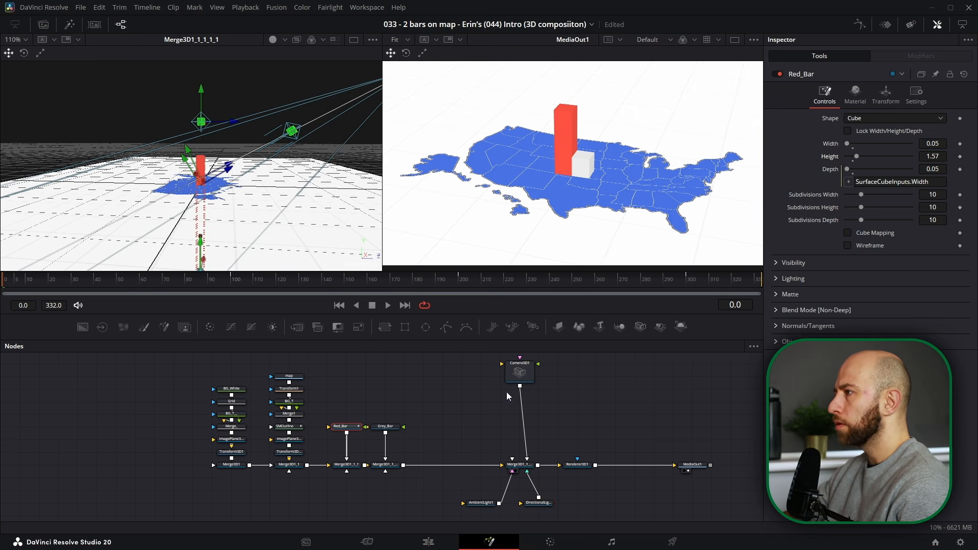
Swing the camera's Y rotation back and forth to inspect the shading on both bars from several angles.
left_click(524, 366)
left_click_drag(936, 211, 777, 212)
scroll(594, 176, "up", 2)
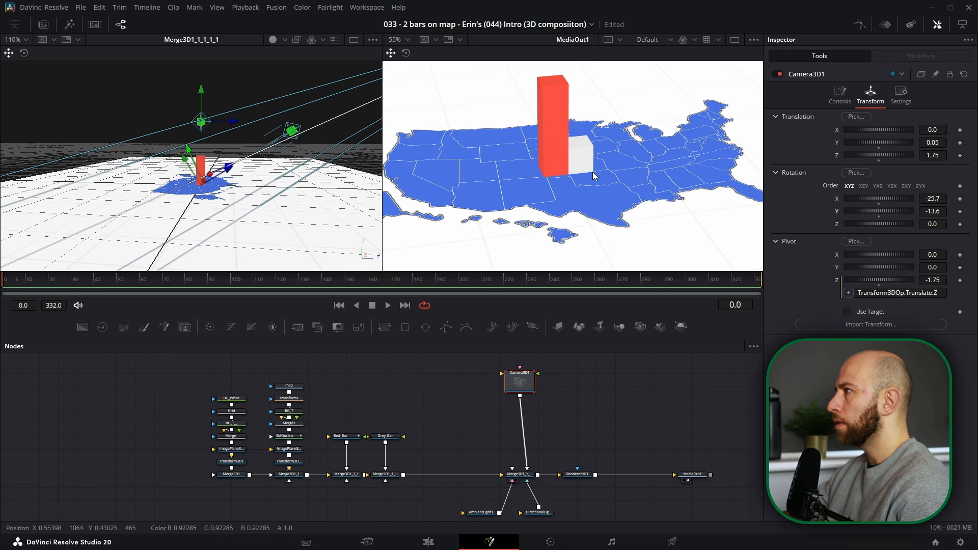
left_click_drag(573, 154, 588, 213)
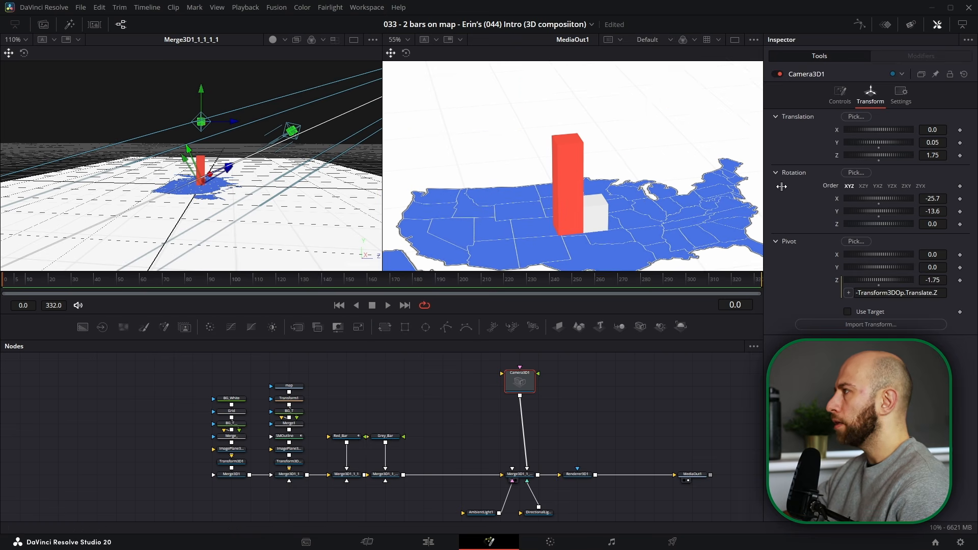
left_click_drag(939, 213, 977, 213)
mouse_move(977, 213)
left_mouse_down()
mouse_move(874, 213)
mouse_move(977, 214)
left_mouse_up()
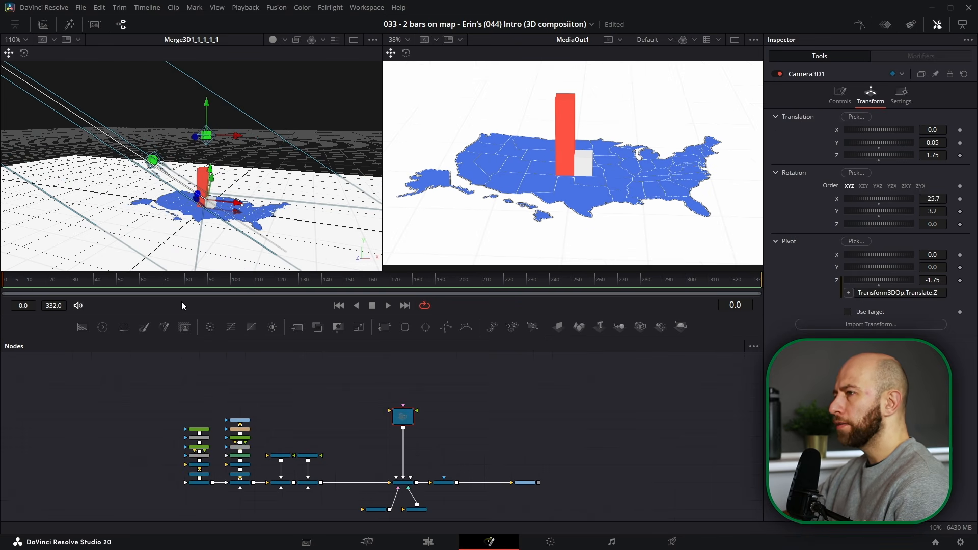
Animate the camera's orbit with Y rotation keyframes of 41.4 at frame 0 and -41.4 at frame 332.
left_click_drag(935, 215, 962, 216)
left_click(960, 211)
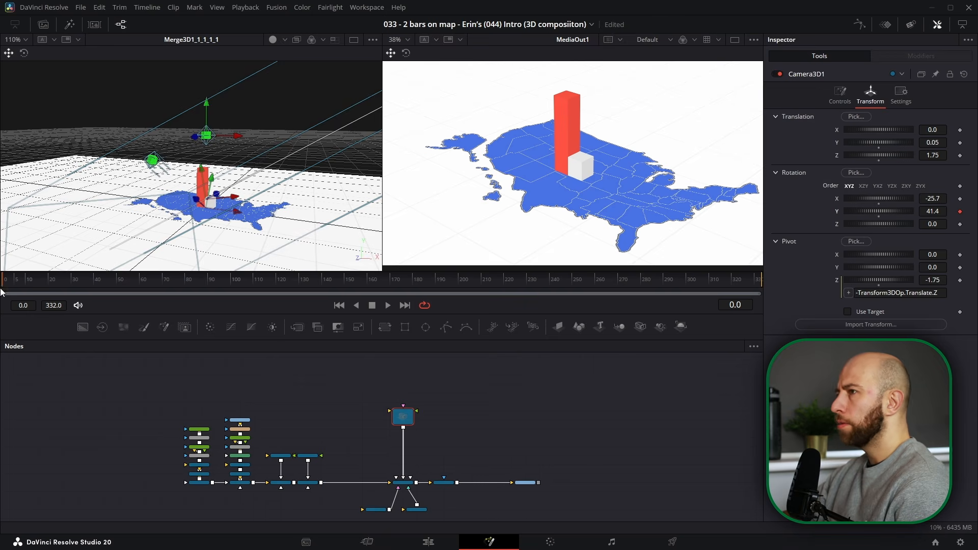
left_click_drag(22, 282, 566, 289)
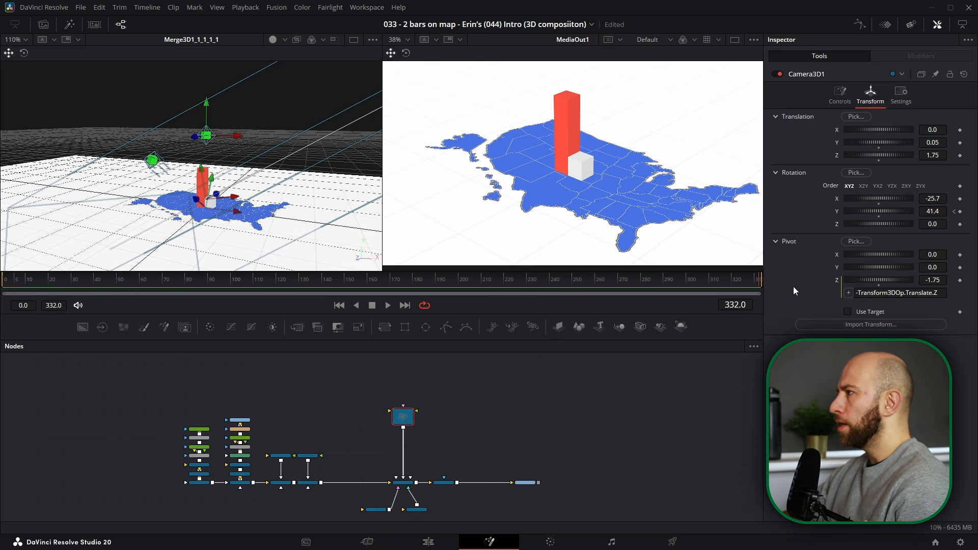
left_click_drag(935, 212, 512, 238)
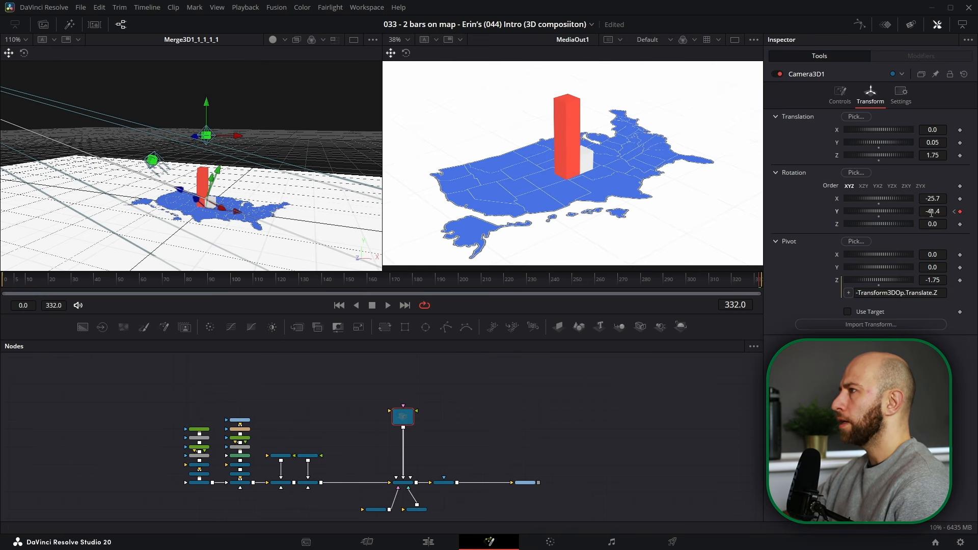
left_click_drag(9, 289, 759, 287)
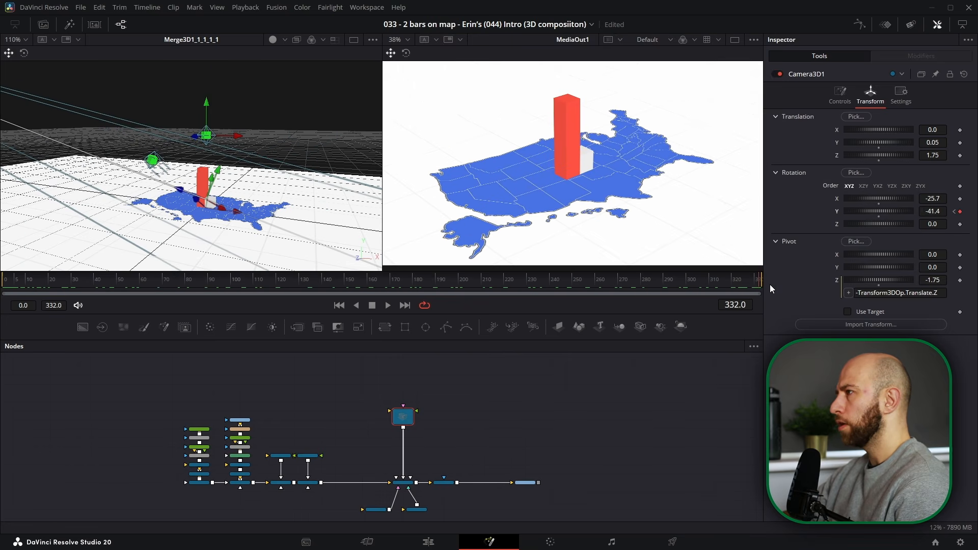
Keyframe Red_Bar's Y translation at -0.538 on frame 0 and -0.77 on frame 200 so it sinks below the map.
scroll(280, 457, "up", 5)
left_click(280, 456)
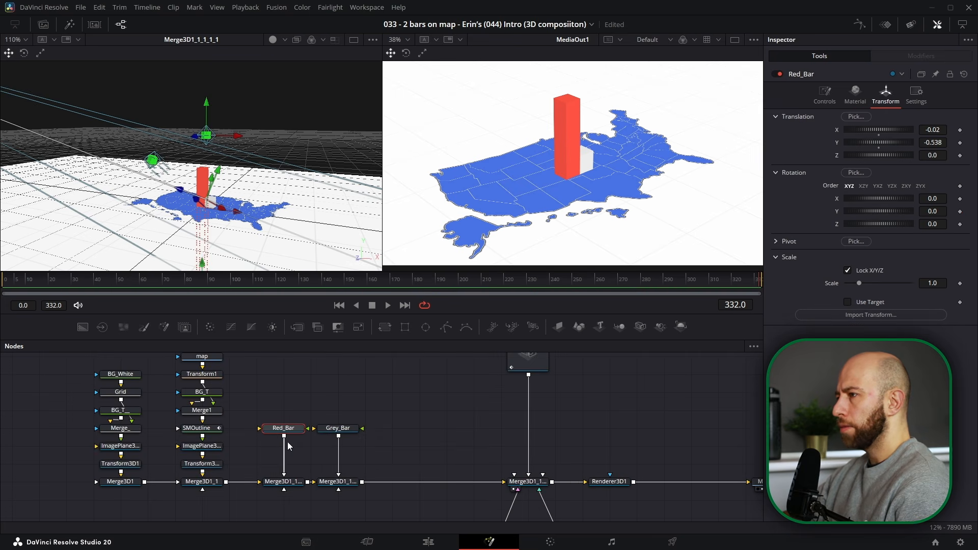
key("Home")
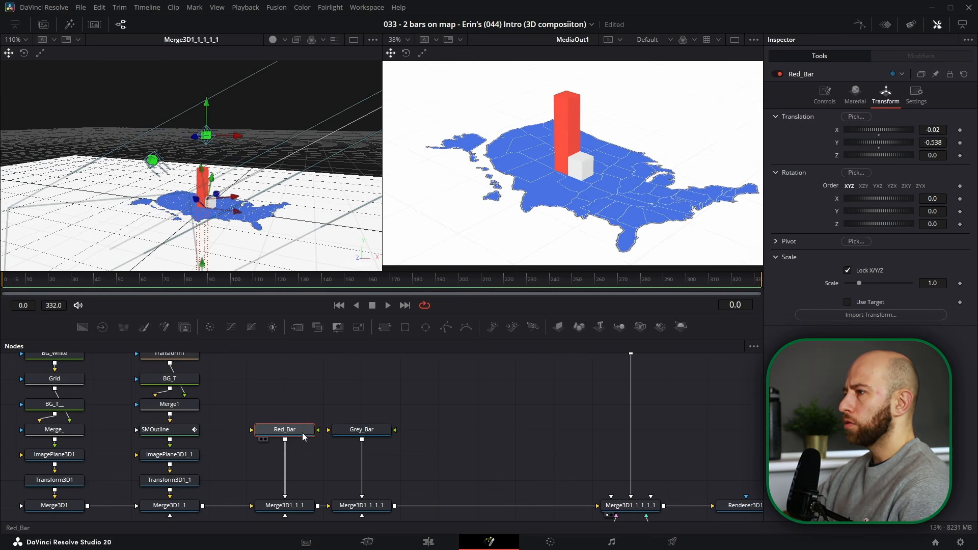
left_click(961, 144)
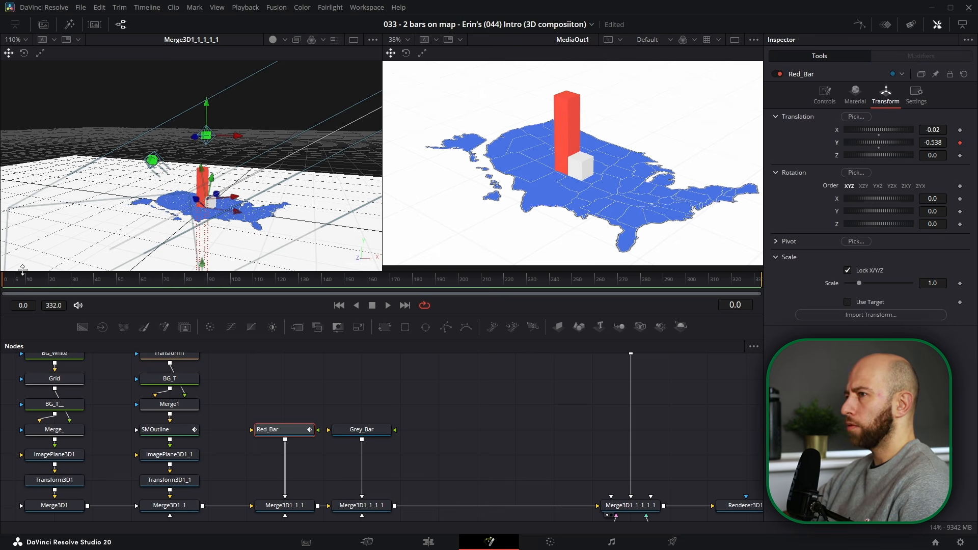
left_click_drag(20, 280, 460, 280)
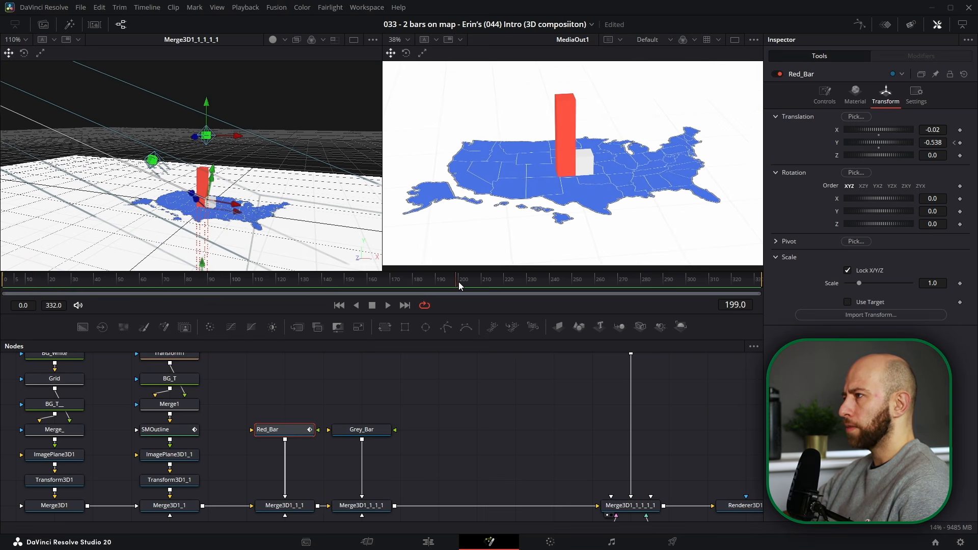
left_click(961, 144)
left_click_drag(942, 143, 889, 143)
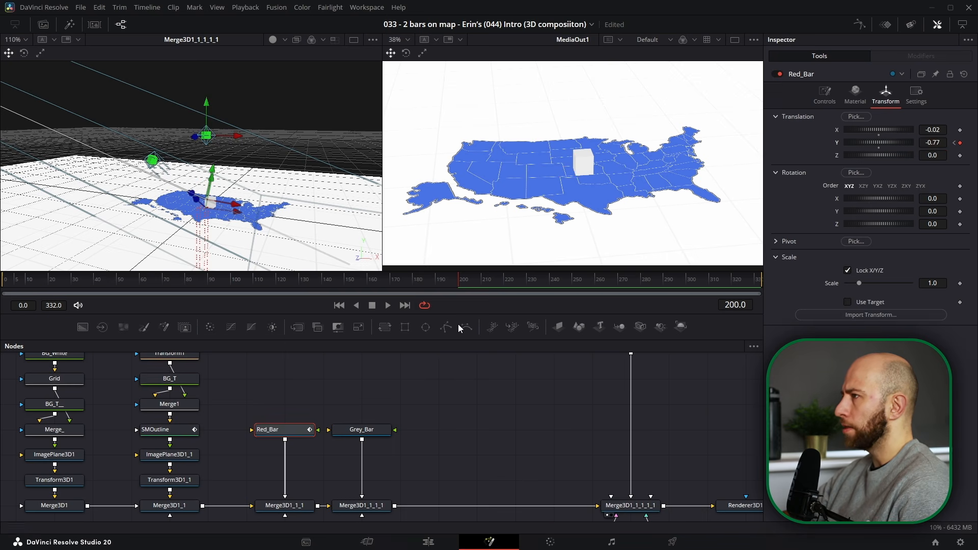
Apply In Cubic easing to Red_Bar's Y Offset spline and extend the handles for a gradual start and steep final drop.
left_click(861, 26)
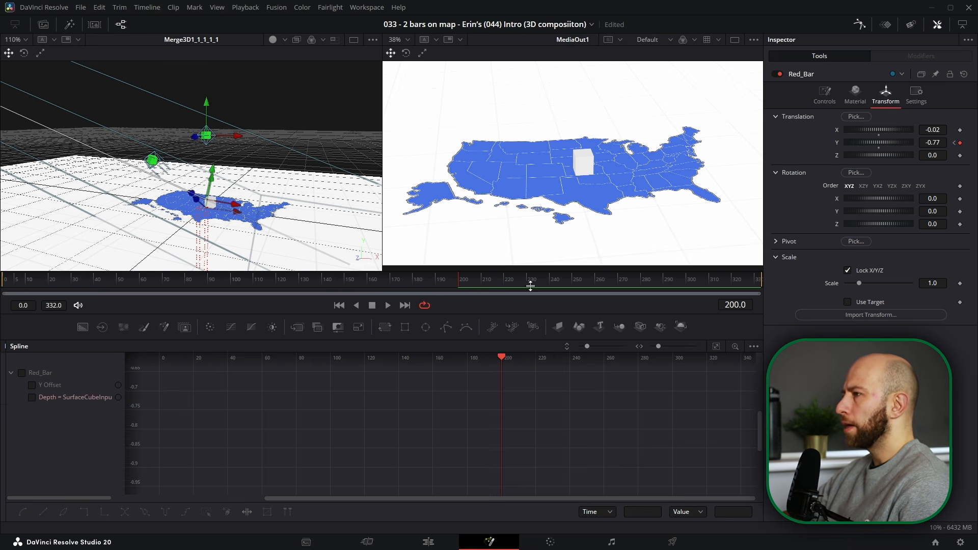
right_click(472, 408)
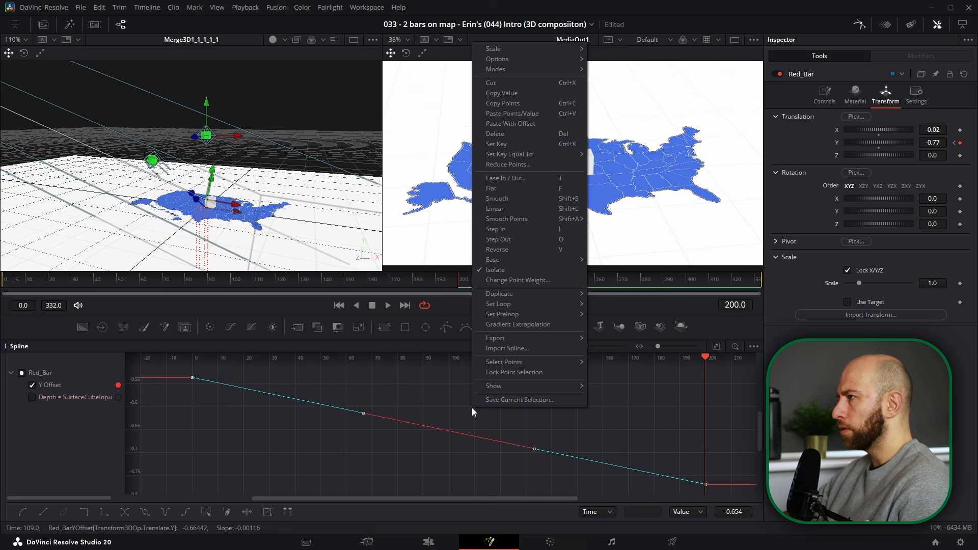
mouse_move(512, 260)
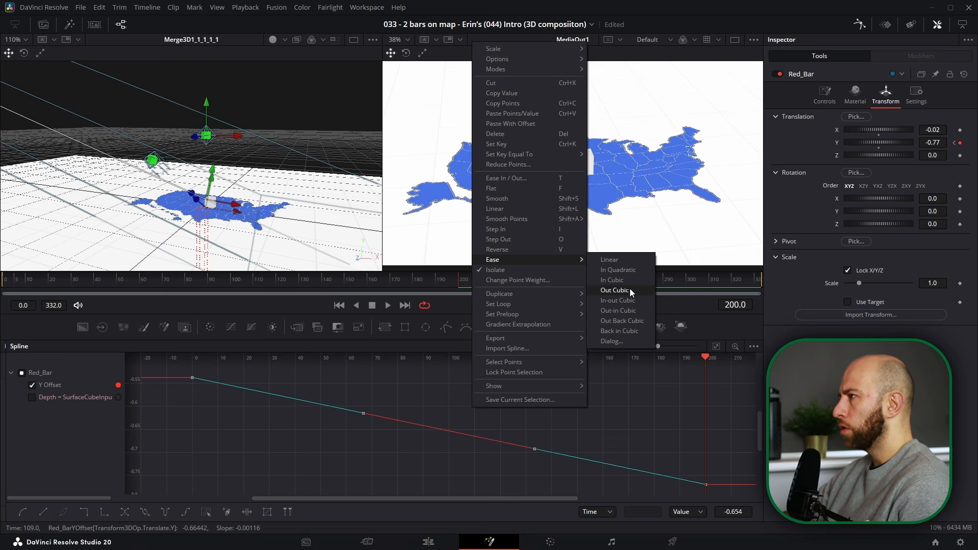
left_click(625, 280)
left_click_drag(531, 446, 561, 445)
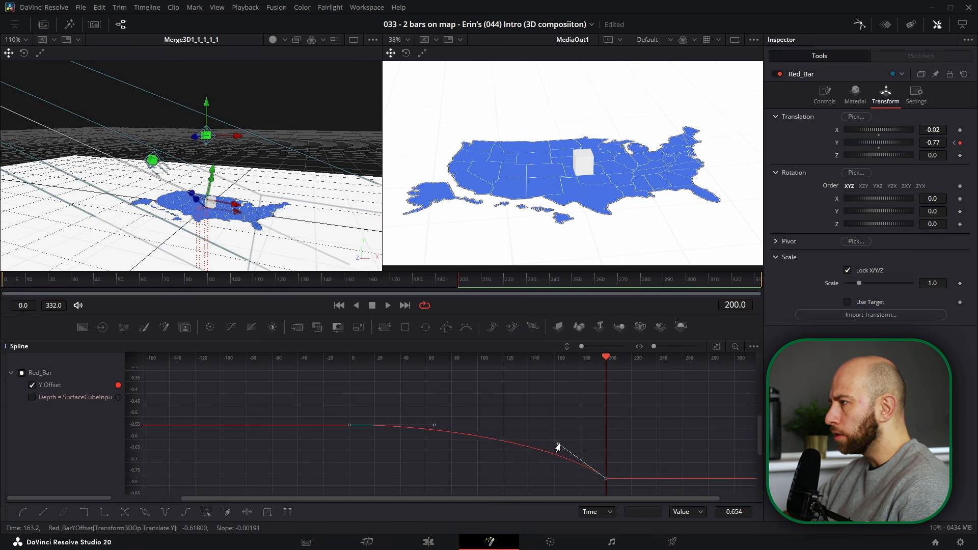
left_click_drag(432, 429, 551, 437)
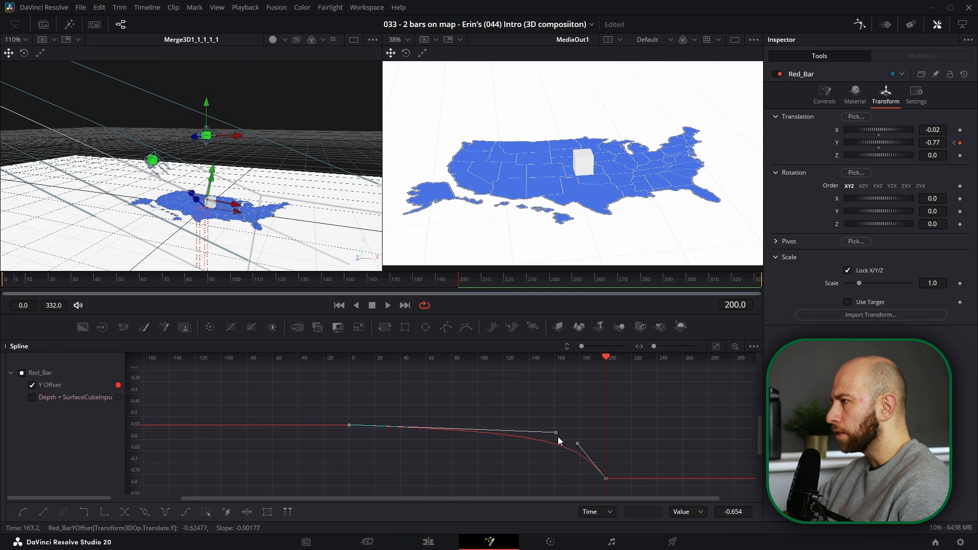
left_click_drag(554, 436, 571, 445)
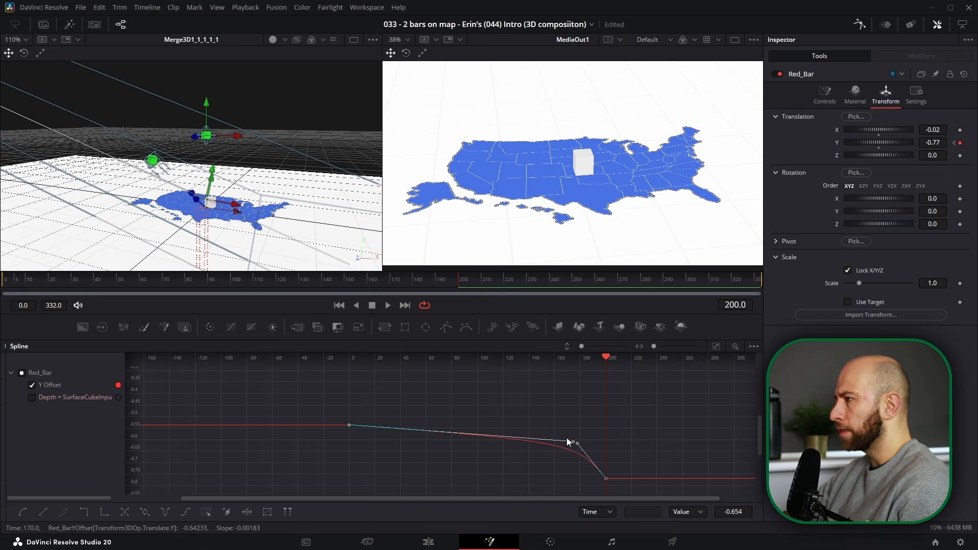
left_click(860, 25)
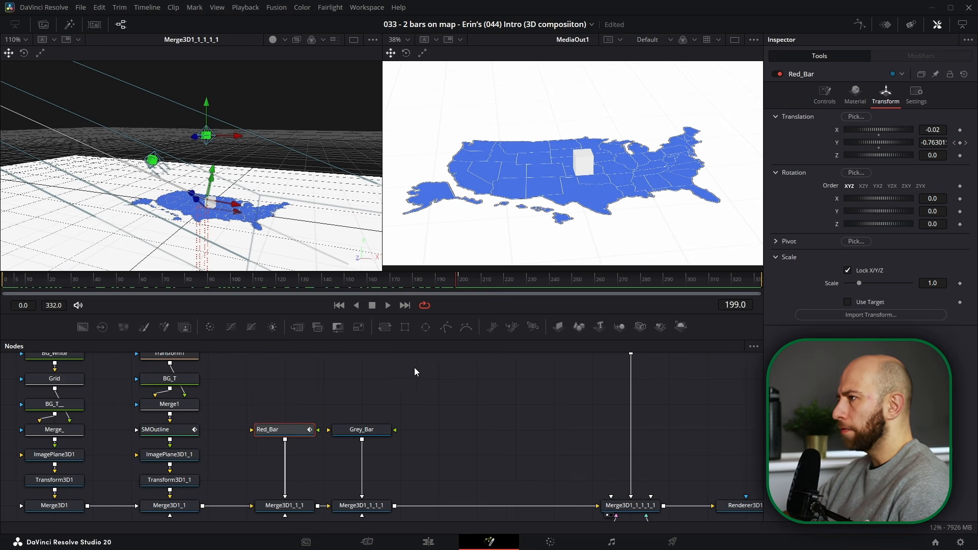
Add the Dust Effects clip from the 03 B Roll bin to empty space in the node graph.
scroll(409, 419, "down", 4)
left_click_drag(459, 430, 371, 456)
left_click(109, 68)
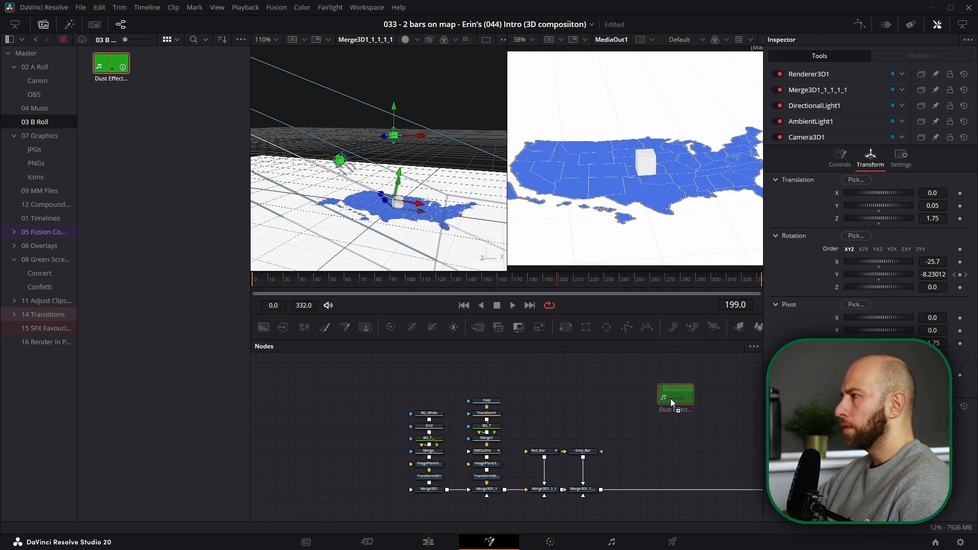
left_click_drag(671, 399, 491, 425)
left_click(43, 25)
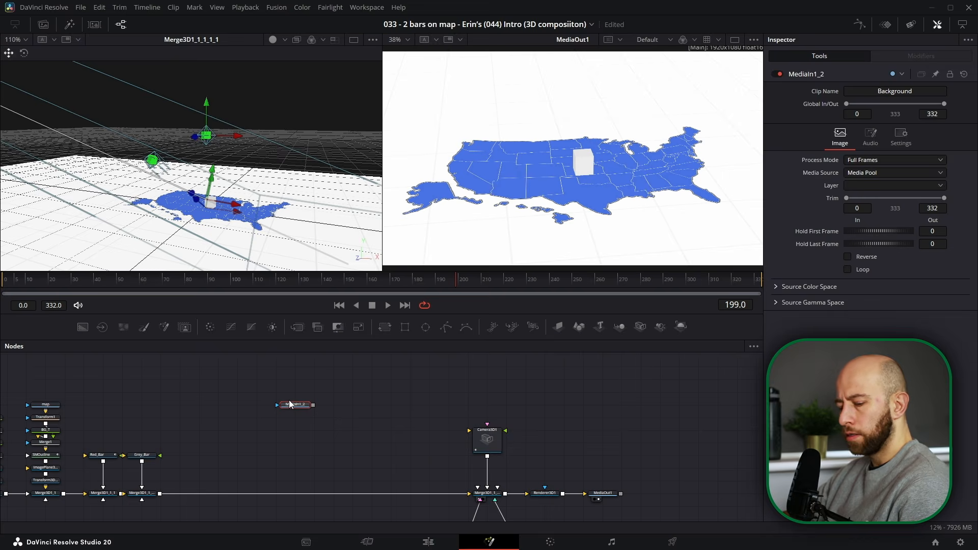
Preview the dust footage across the timeline in the first viewer and delete its MediaIn node.
key("1")
left_click_drag(316, 280, 277, 284)
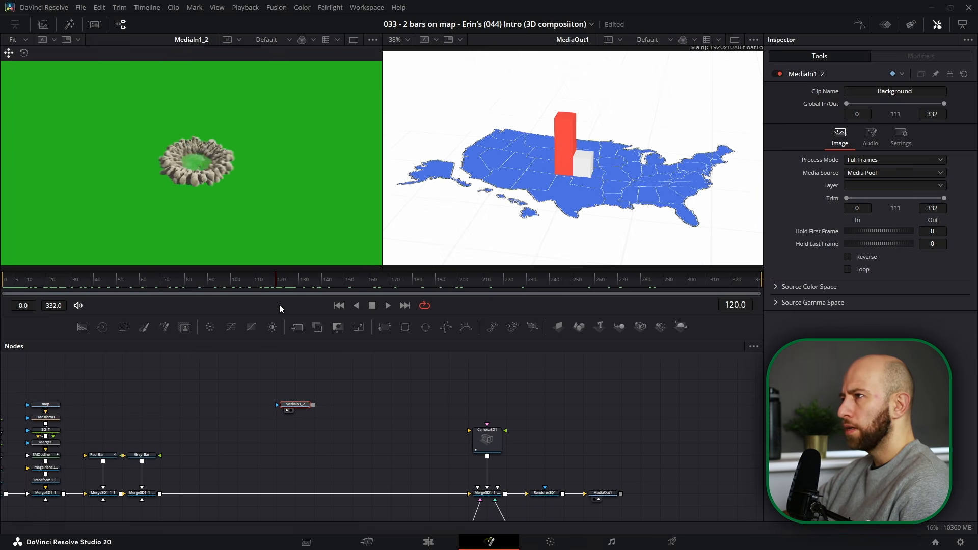
left_click(155, 280)
left_click_drag(154, 281, 229, 279)
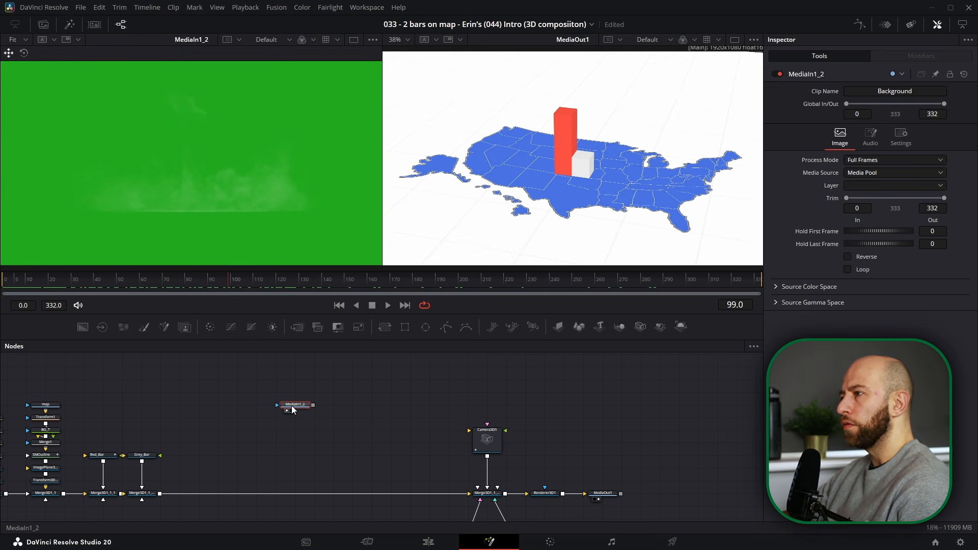
key("Delete")
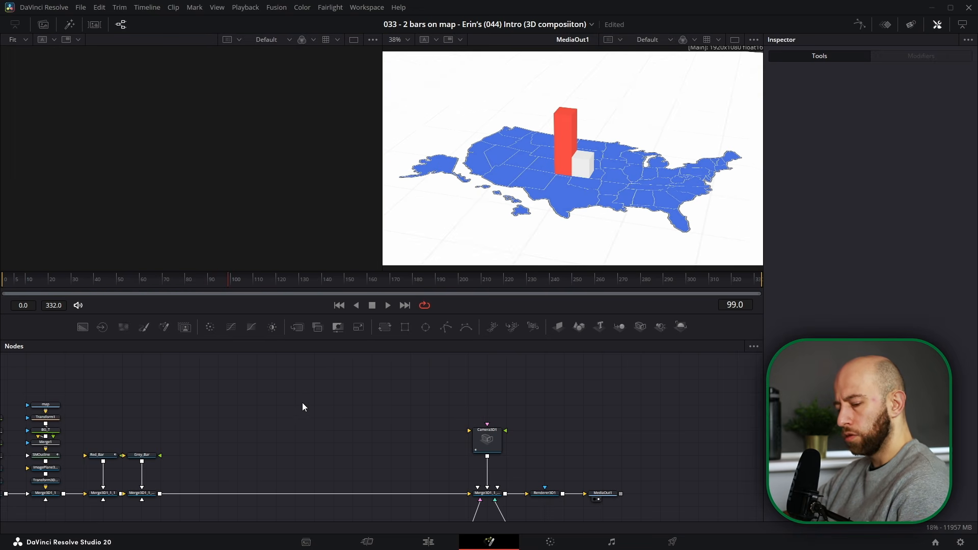
Switch to the Edit page and load the Dust Effects clip from the 03 B Roll bin into the source viewer.
left_click(428, 542)
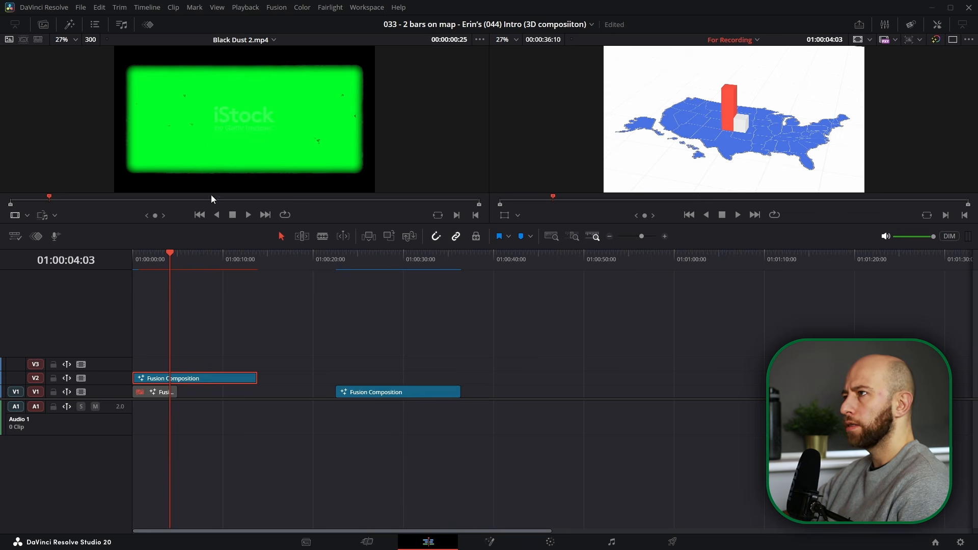
left_click(45, 25)
left_click_drag(108, 105, 414, 130)
left_click_drag(280, 197, 243, 203)
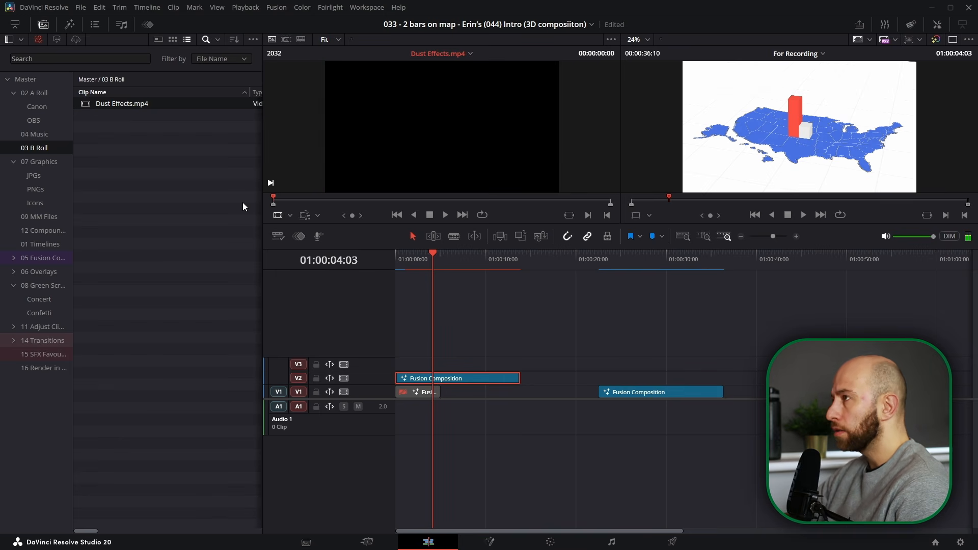
Play through the opening bursts of the Dust Effects clip to find where the first dust ring dissipates.
key("Right")
key("space")
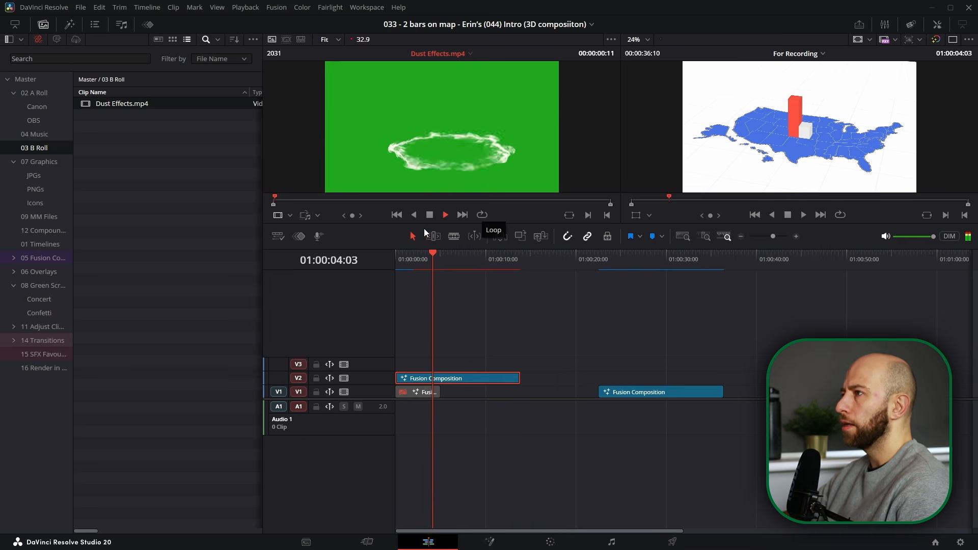
key("space")
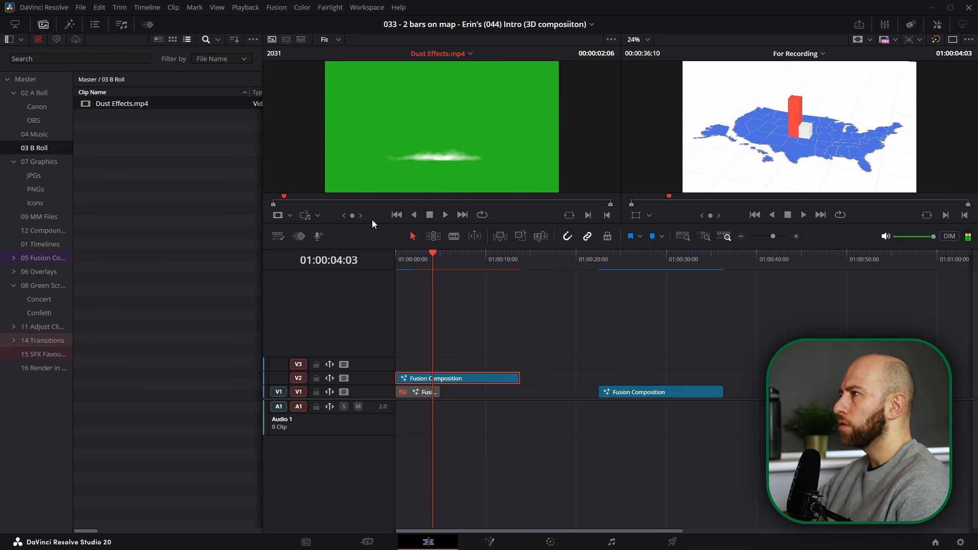
key("space")
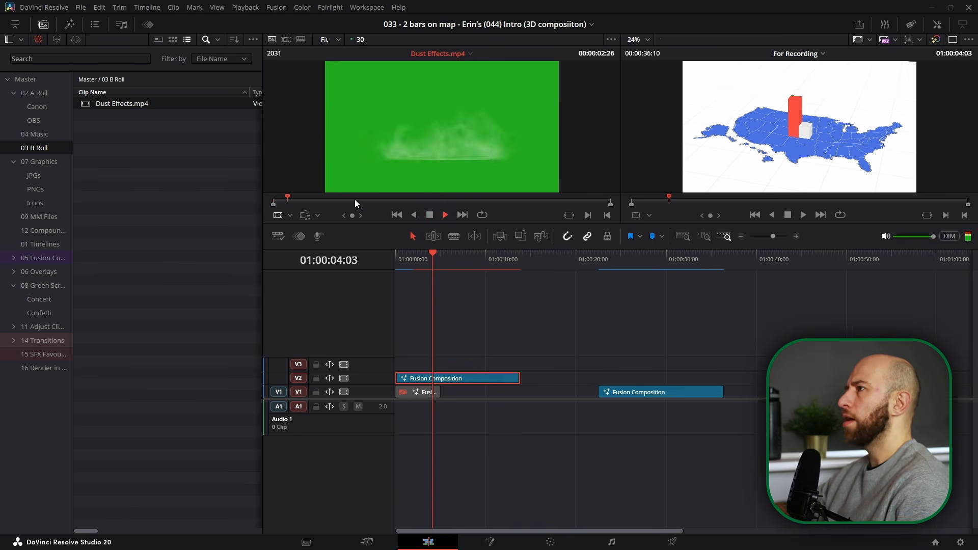
key("space")
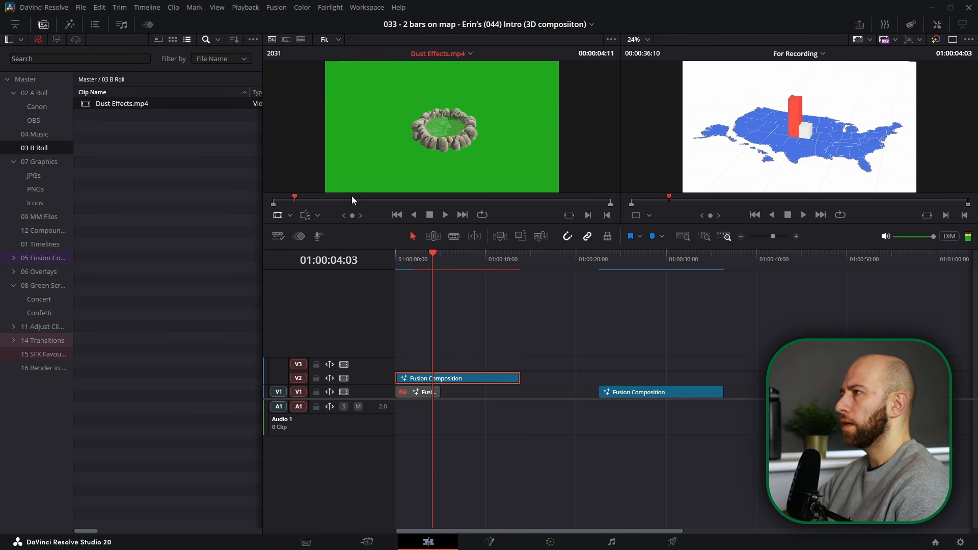
key("j")
key("j")
key("j")
key("space")
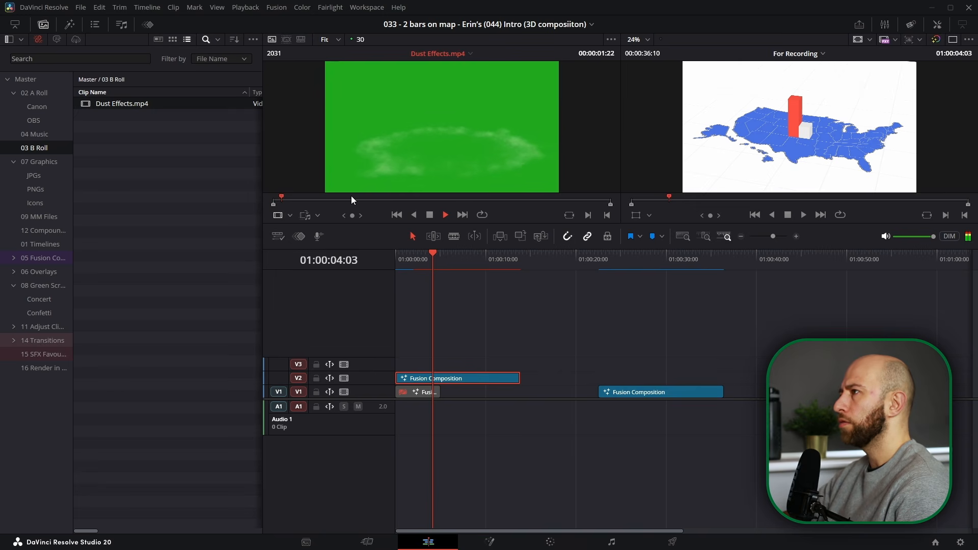
Mark the Dust Effects clip's out point at 00:00:02:02, just before the second dust burst starts.
key("space")
key("Left")
key("Left")
key("Left")
key("Left")
key("Left")
key("Left")
key("Left")
key("Right")
key("Right")
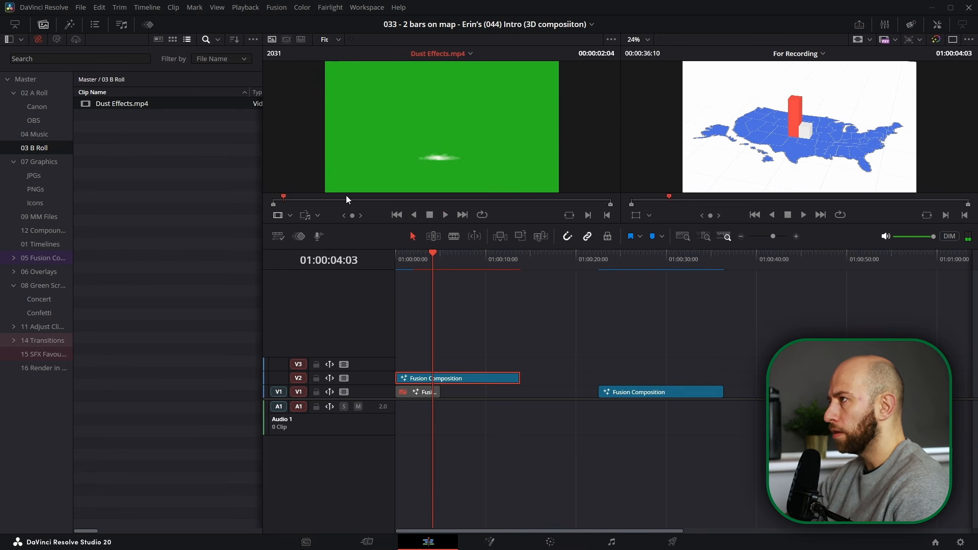
key("Left")
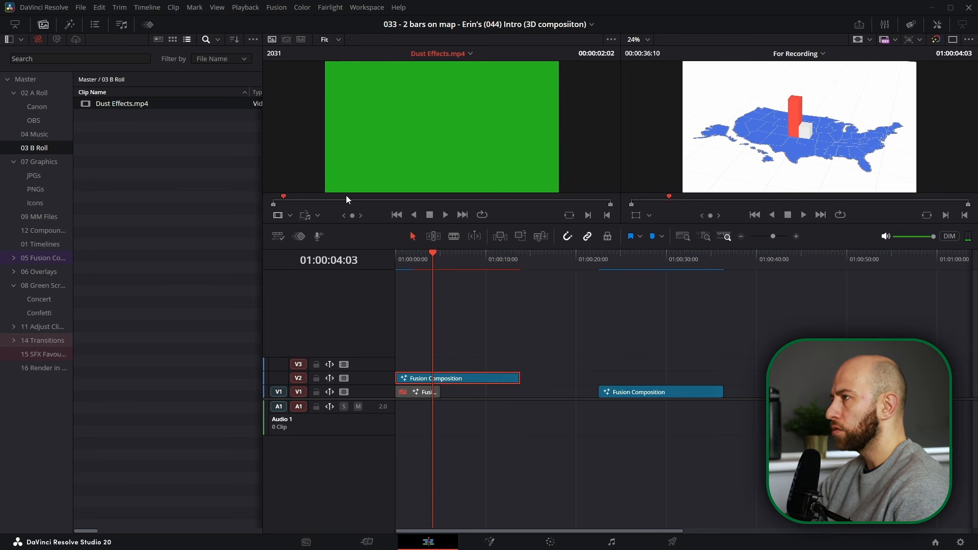
key("o")
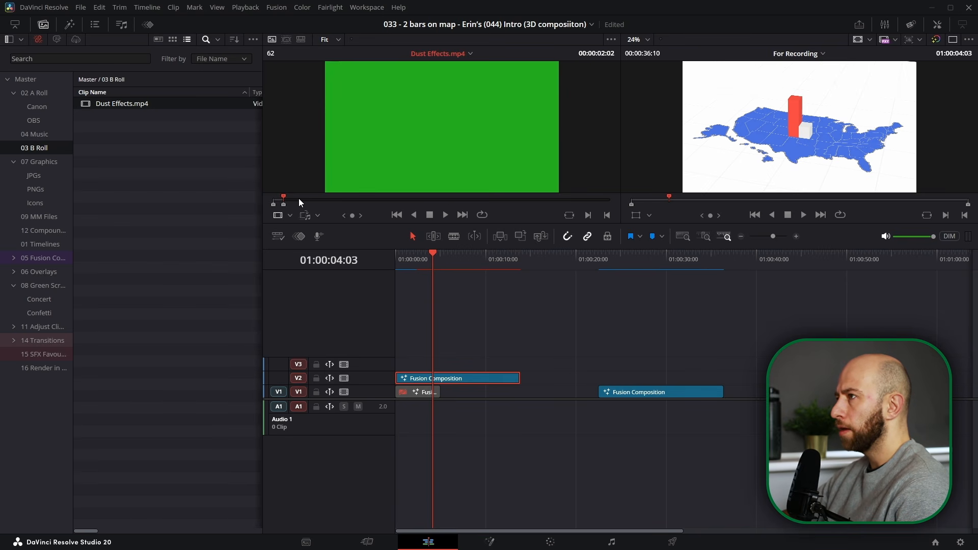
Create a subclip named DE2 from the marked range of the Dust Effects clip.
right_click(301, 202)
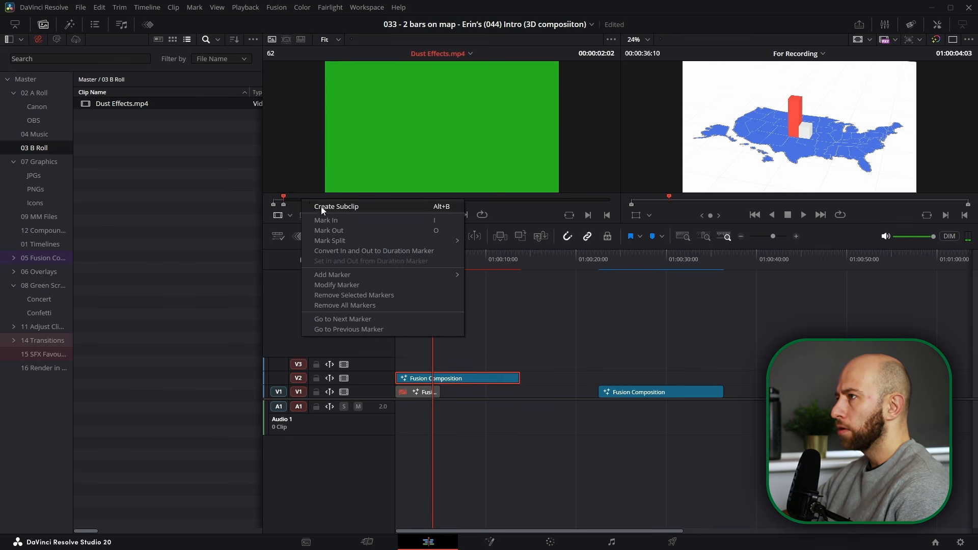
left_click(322, 206)
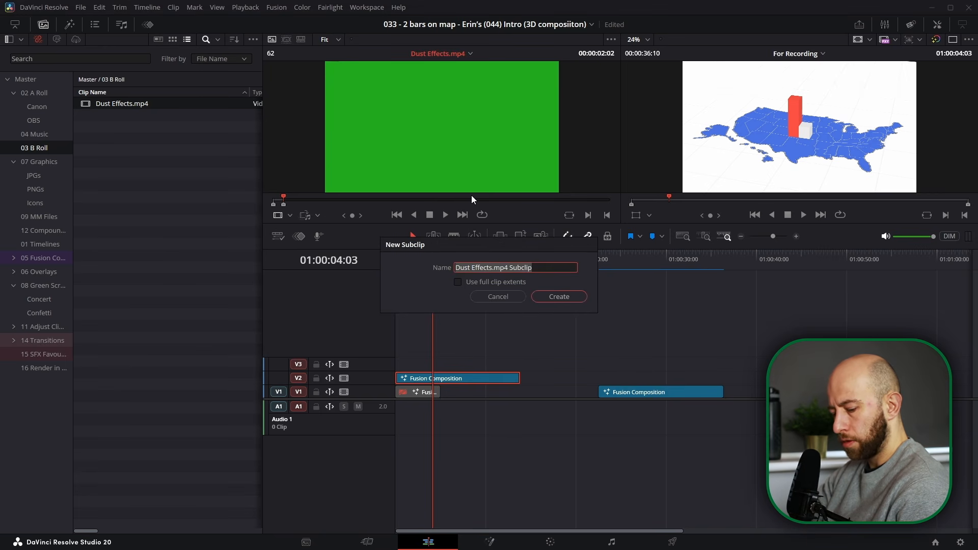
type("DE2")
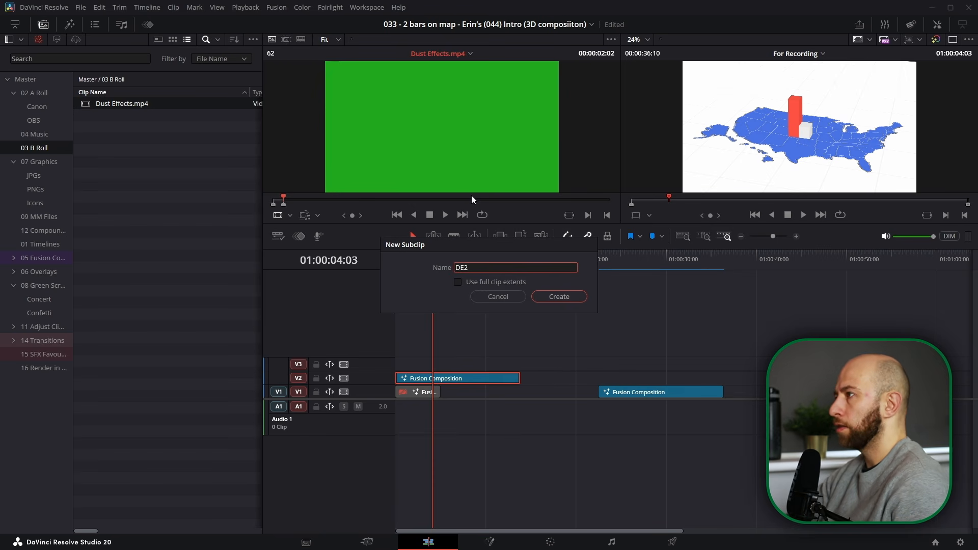
key("Return")
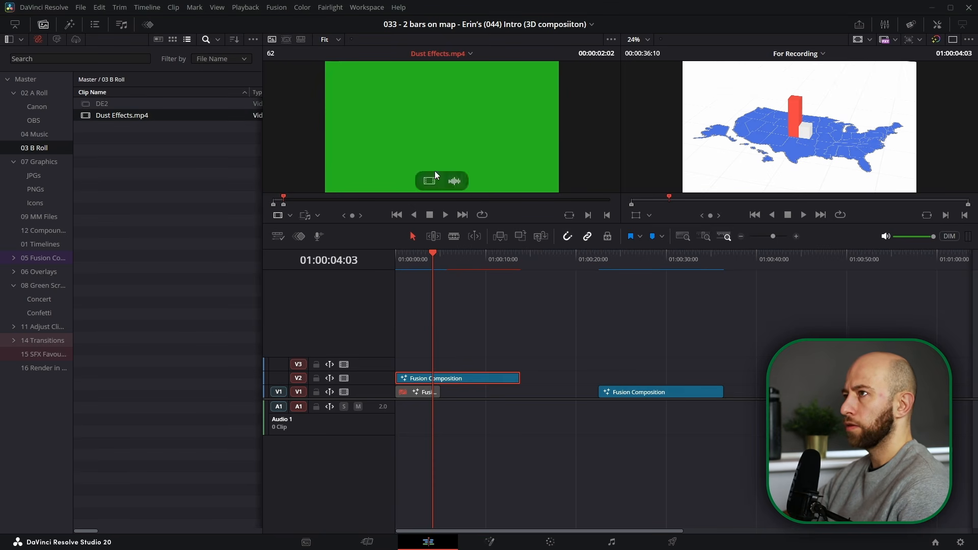
Reopen the V2 Fusion composition, add the DE2 subclip to empty node space and preview it in the first viewer.
left_click(460, 381)
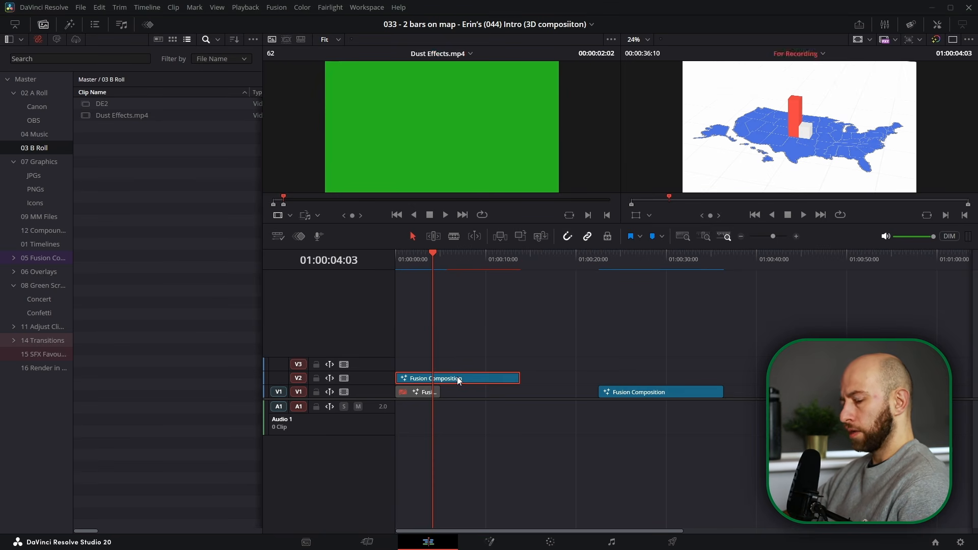
key("shift+5")
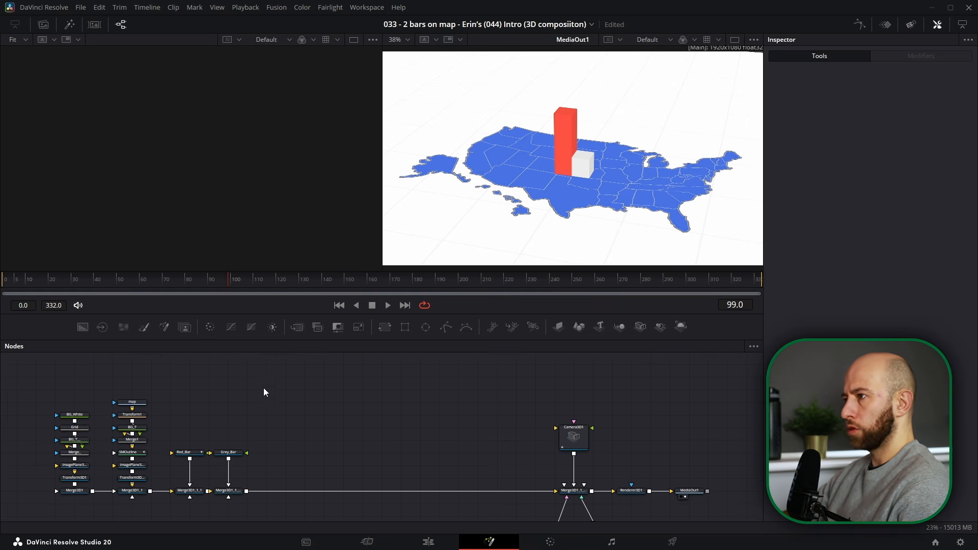
left_click(44, 24)
left_click_drag(111, 64, 568, 428)
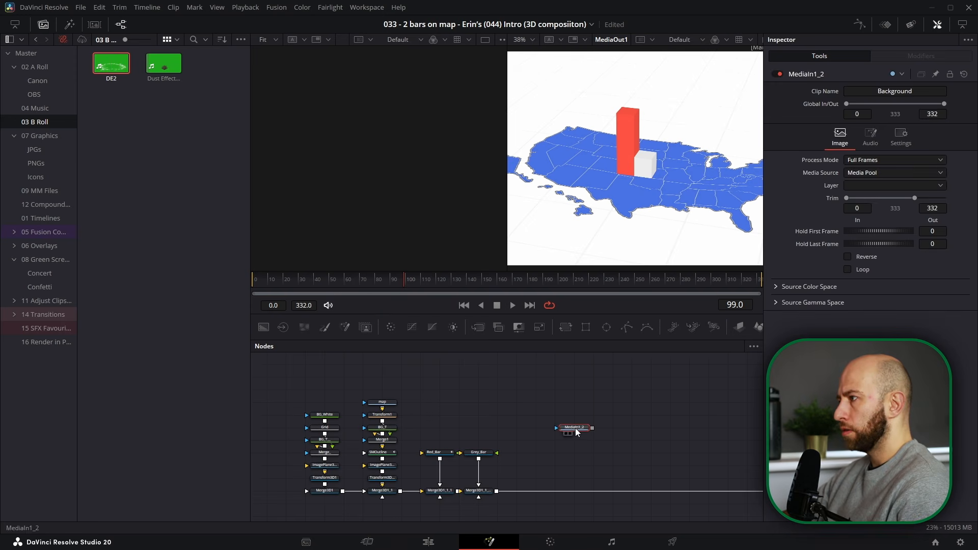
left_click_drag(259, 281, 302, 280)
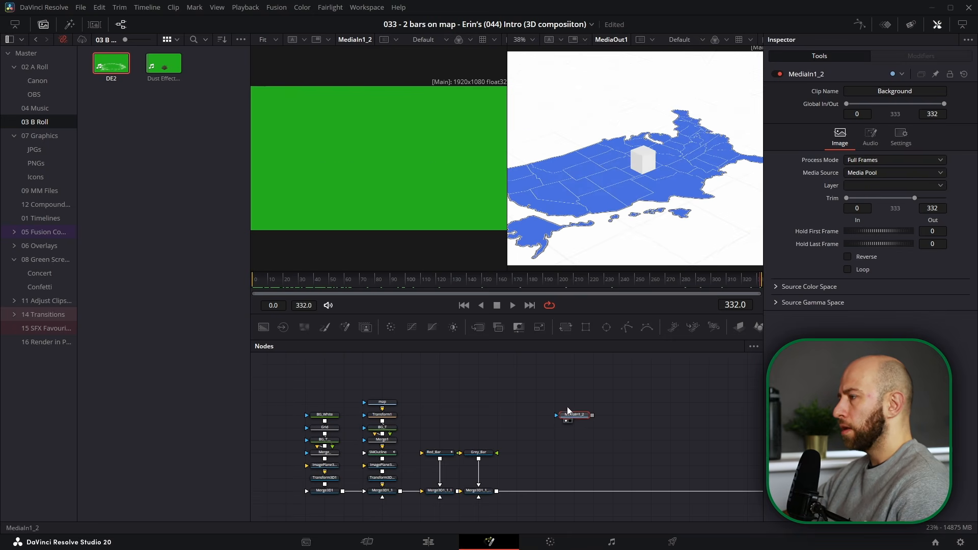
left_click_drag(569, 410, 570, 402)
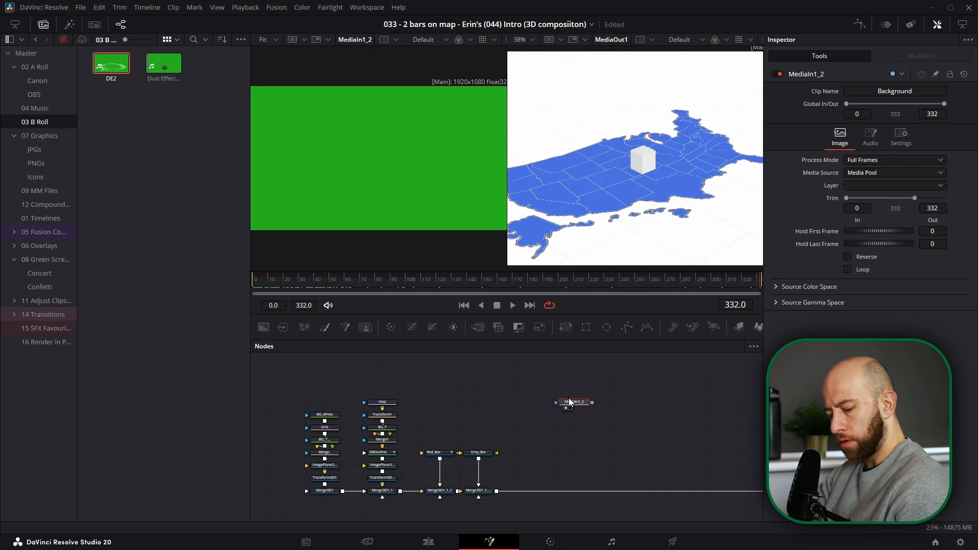
Add a Delta Keyer after the DE2 clip and sample its green background as the key colour.
key("shift+space")
type("delta")
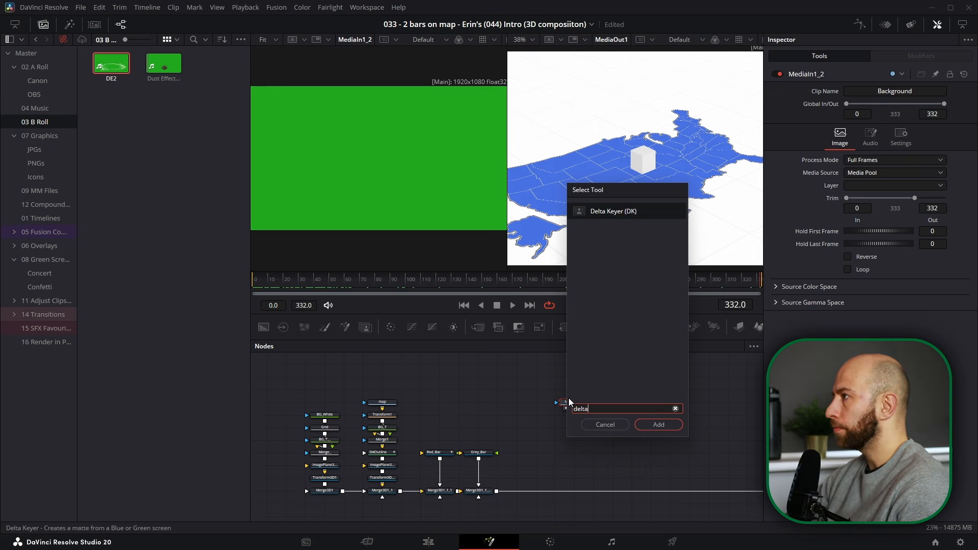
key("Return")
scroll(581, 419, "up", 3)
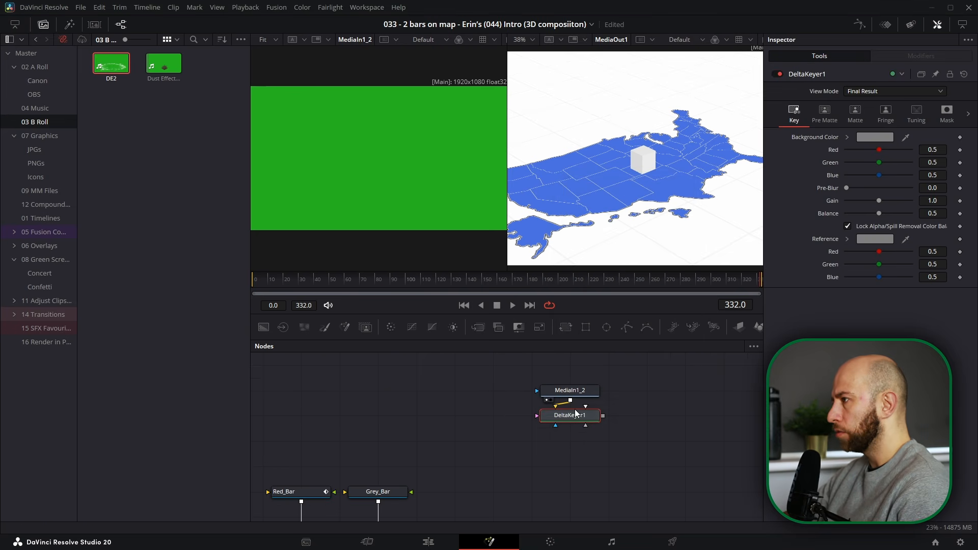
key("1")
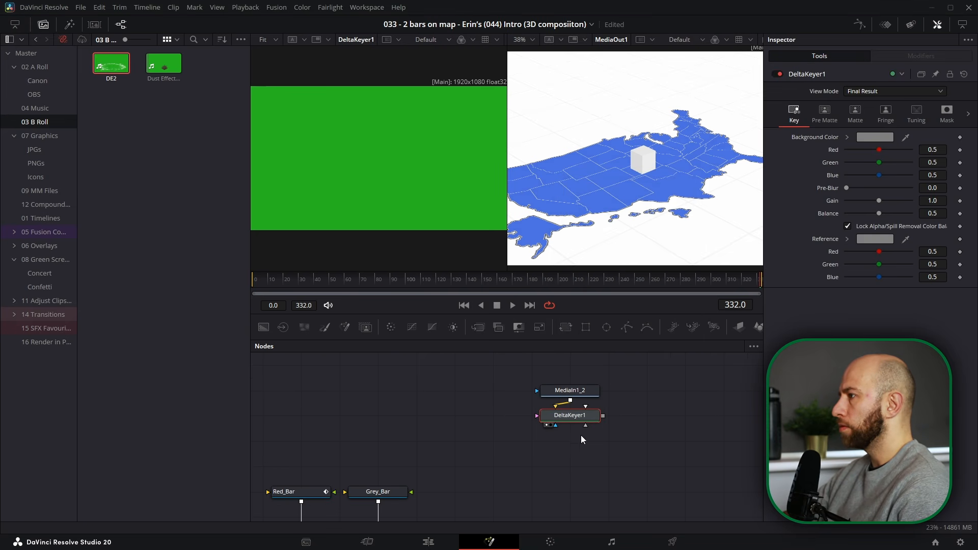
left_click_drag(906, 140, 439, 131)
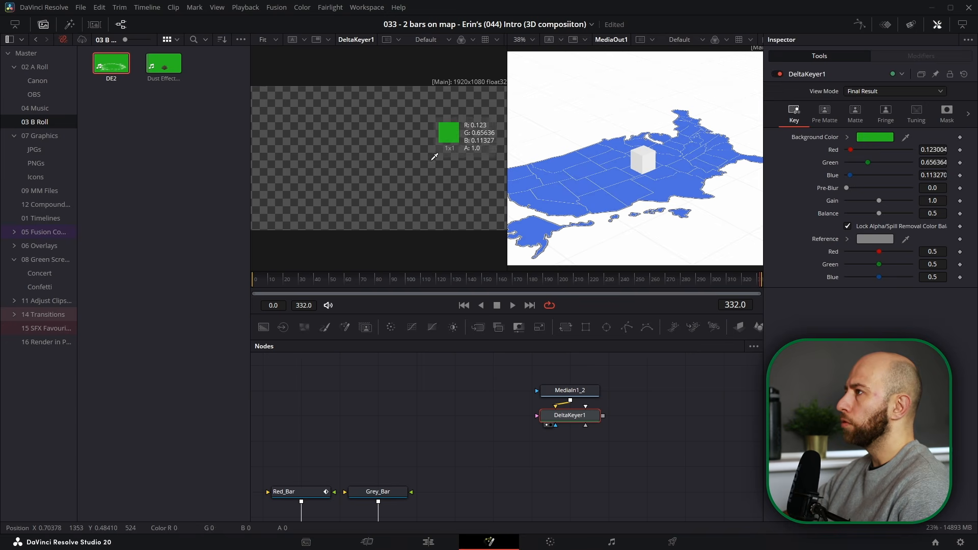
left_click(45, 25)
left_click_drag(38, 275, 212, 303)
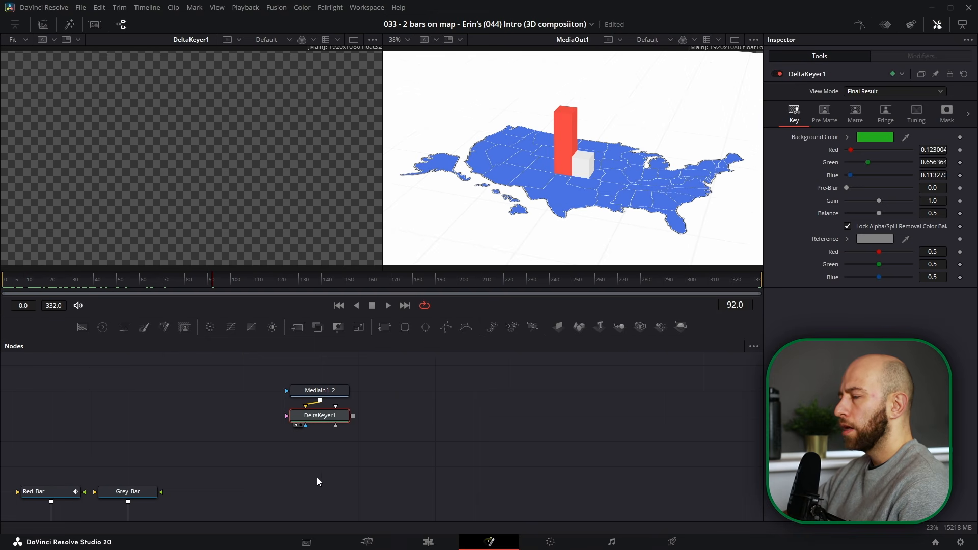
Paste a transparent background copy of BG_T below DeltaKeyer1 and merge the keyed dust over it.
left_click_drag(314, 446, 413, 417)
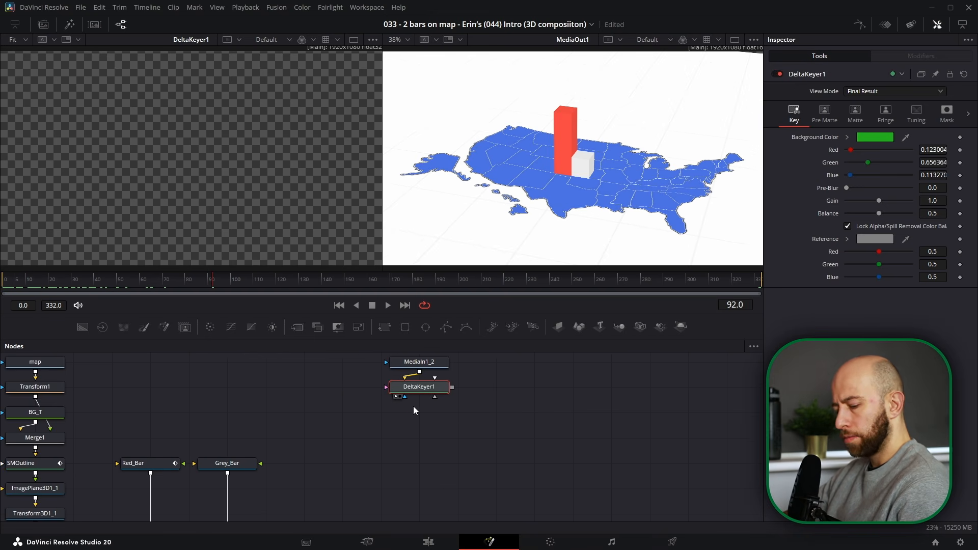
key("ctrl+v")
scroll(514, 418, "down", 2)
left_click_drag(501, 374, 468, 406)
left_click_drag(468, 403, 468, 377)
left_click_drag(430, 415, 468, 403)
left_click_drag(461, 424, 454, 410)
Copy the map's ImagePlane3D1_1, Transform3D1_1 and Merge3D1_1 nodes and paste them below the dust branch.
scroll(286, 438, "up", 1)
left_click_drag(285, 438, 236, 490)
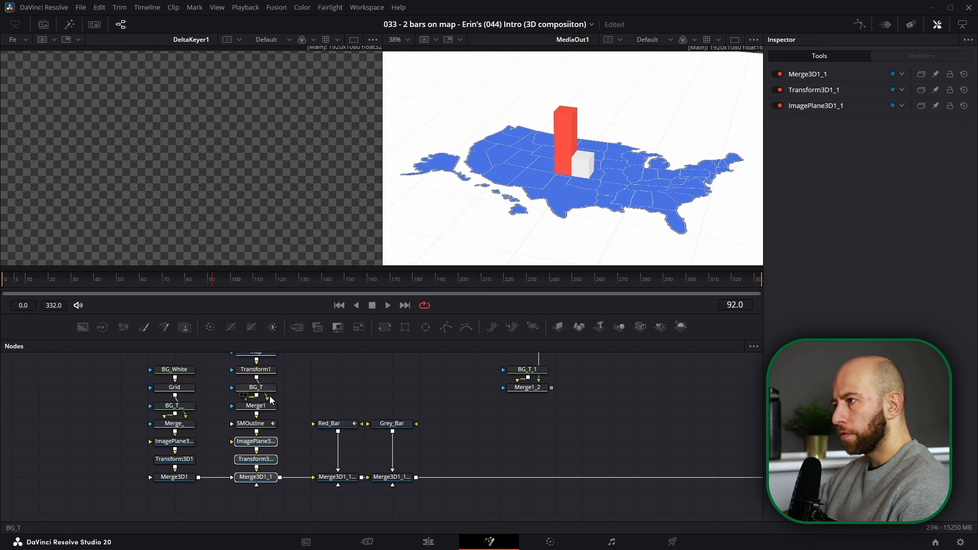
scroll(268, 408, "up", 2)
scroll(262, 419, "down", 3)
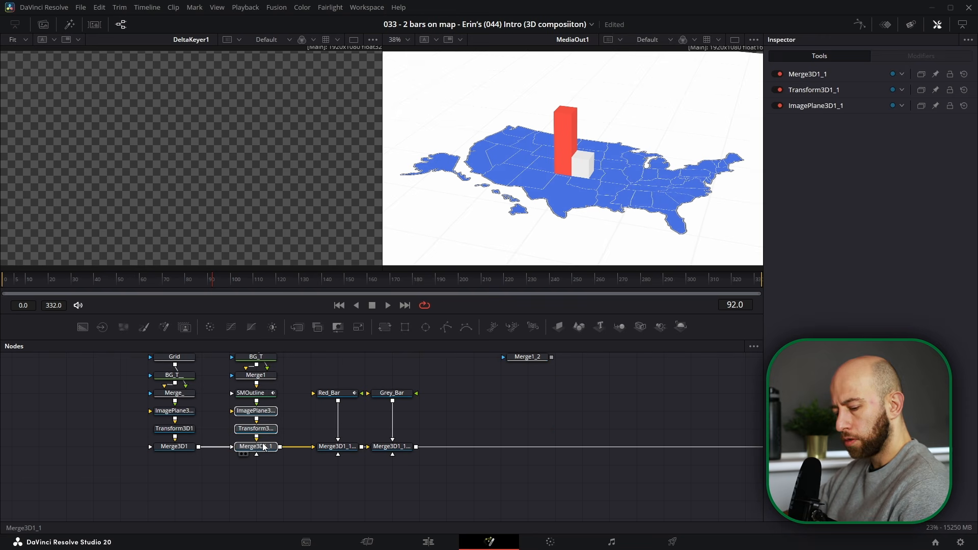
key("ctrl+c")
left_click(525, 408)
key("ctrl+v")
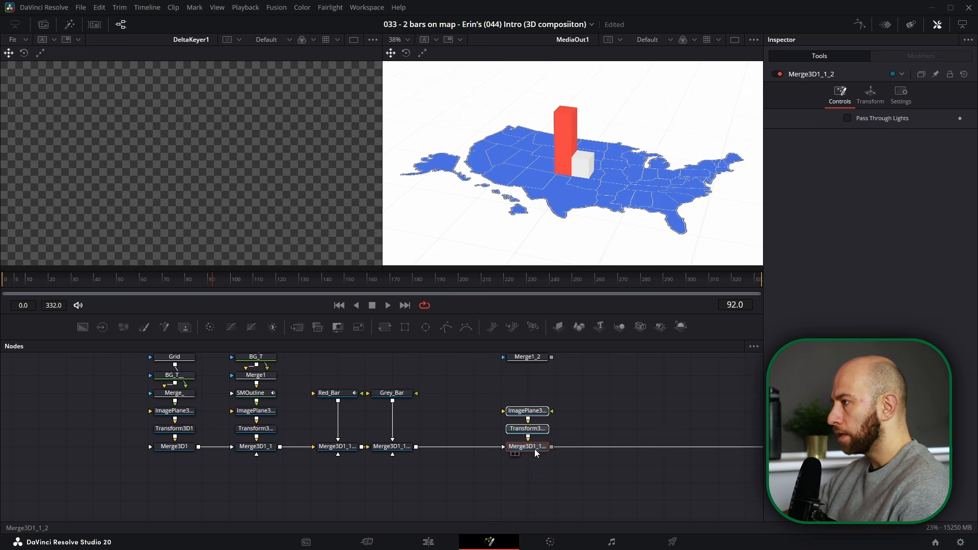
Insert the pasted Merge 3D into the main line after the bars and connect the pasted Transform 3D to it.
scroll(536, 453, "up", 3)
key("shift")
left_click_drag(536, 448, 538, 454)
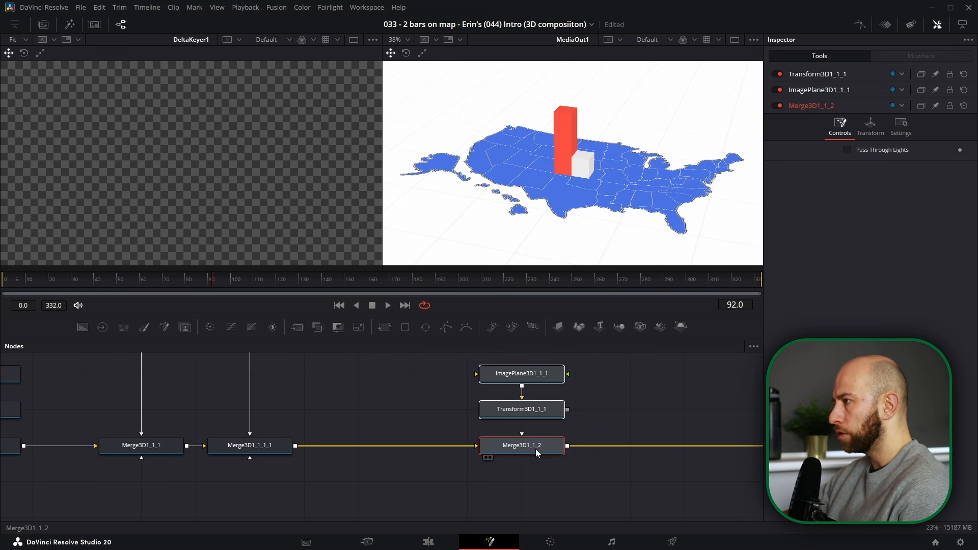
left_click_drag(568, 409, 540, 443)
scroll(536, 422, "down", 2)
scroll(535, 421, "up", 2)
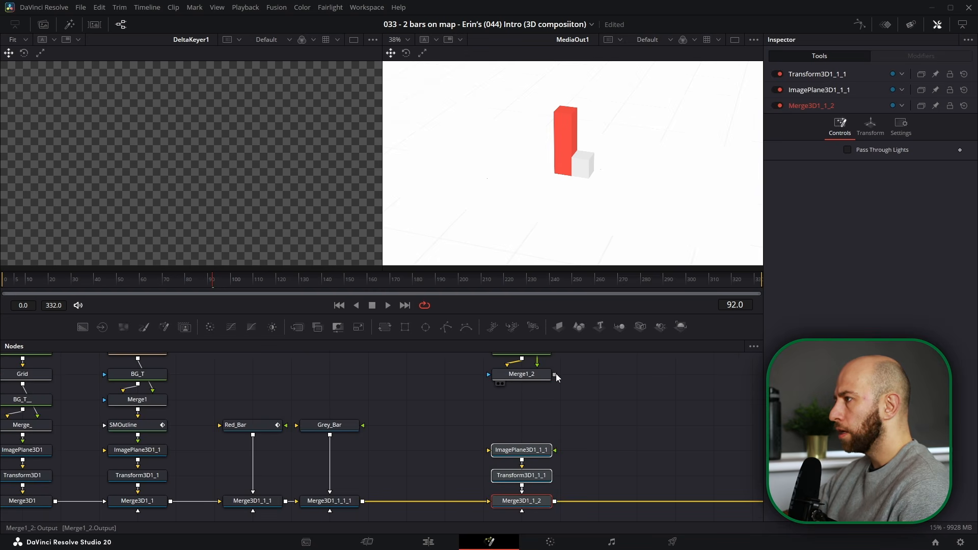
Connect the dust branch's Merge1_2 to the pasted image plane and preview the dust on the map through frame 12.
left_click_drag(555, 376, 550, 455)
scroll(533, 413, "up", 2)
scroll(530, 422, "down", 2)
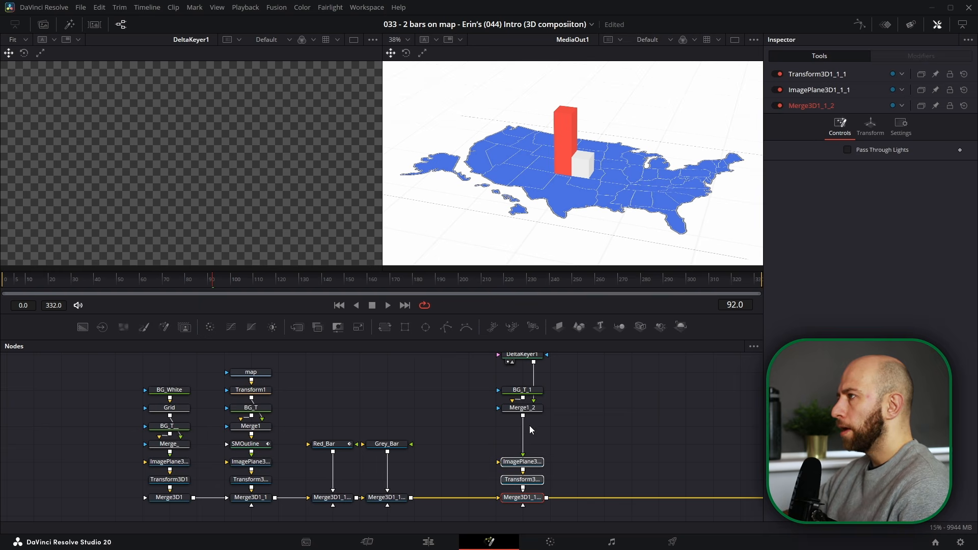
left_click_drag(51, 280, 227, 280)
scroll(473, 457, "up", 2)
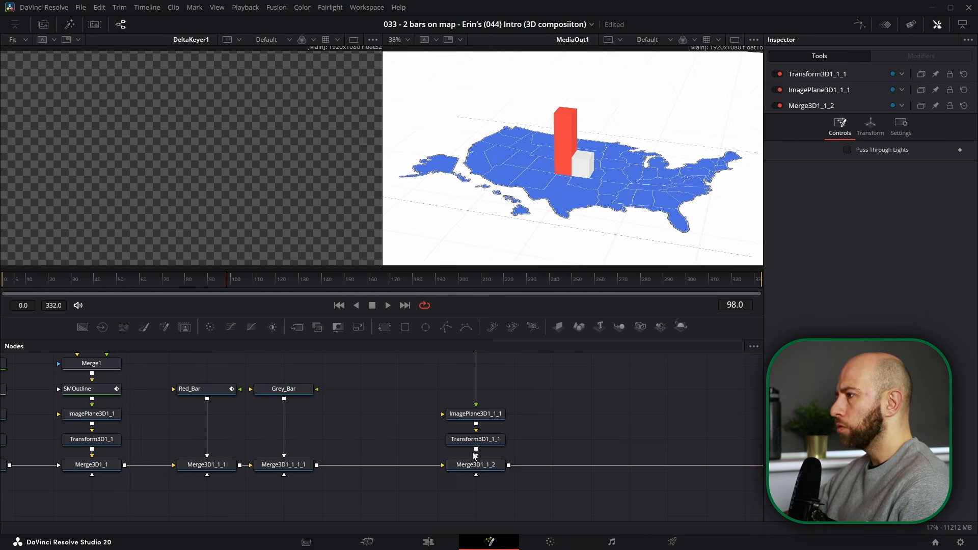
left_click(474, 442)
left_click_drag(110, 284, 19, 288)
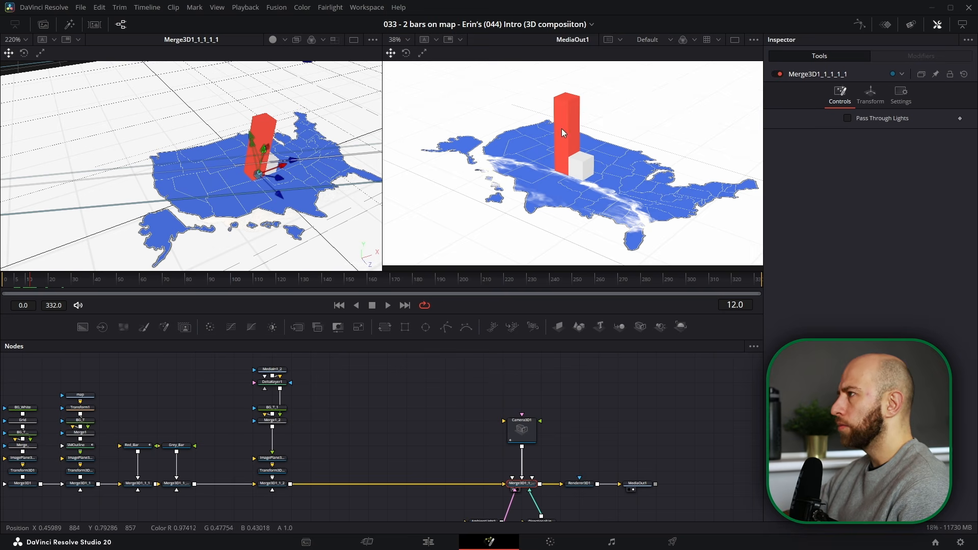
Set the dust plane's Transform3D1_1_1 translation to X -0.033 and Z -0.12 to shift the dust toward the red bar.
left_click(276, 469)
scroll(276, 475, "up", 2)
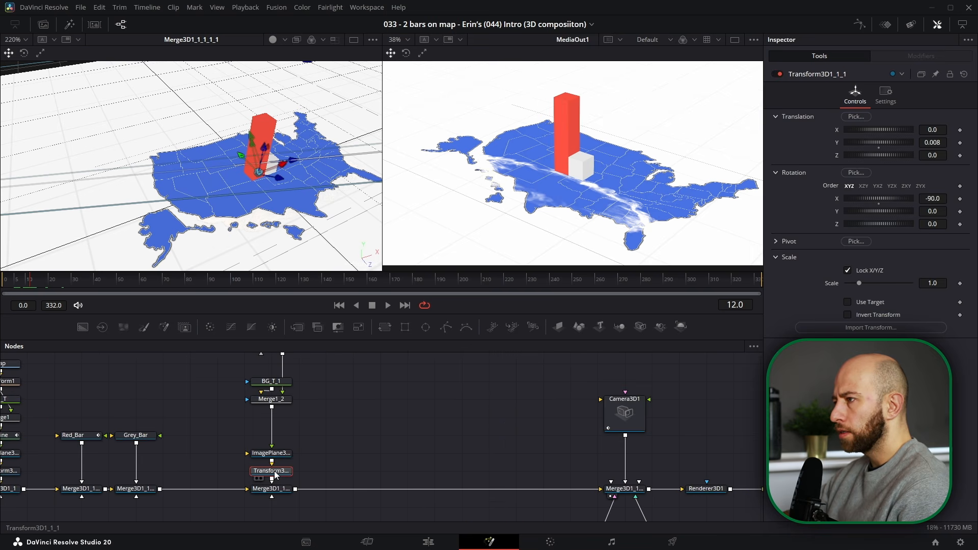
mouse_move(934, 131)
left_mouse_down()
mouse_move(937, 155)
mouse_move(922, 130)
left_mouse_up()
scroll(556, 172, "up", 6)
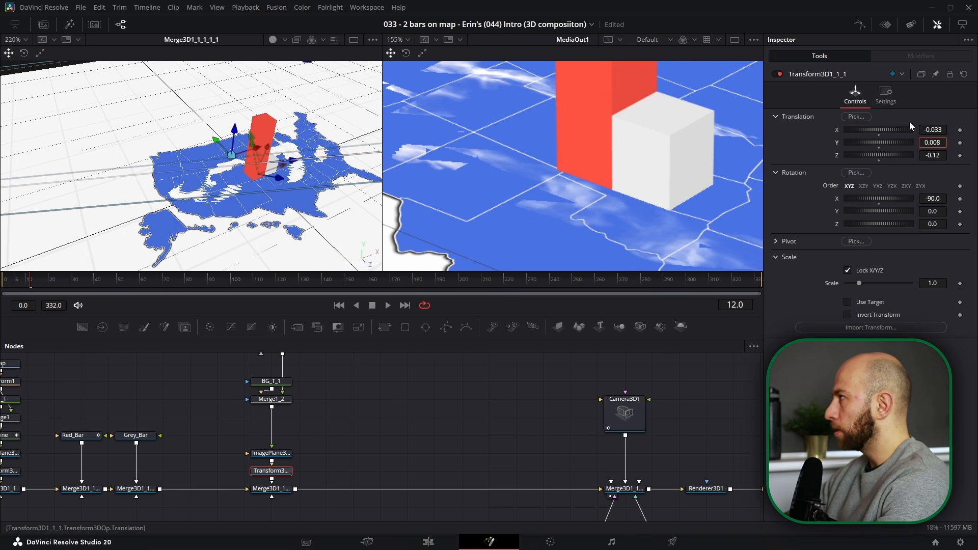
Set the dust plane's translation to X -0.044, Y 0.009 and Z -0.09 so the dust sits around the red bar.
type("0.009")
key("Tab")
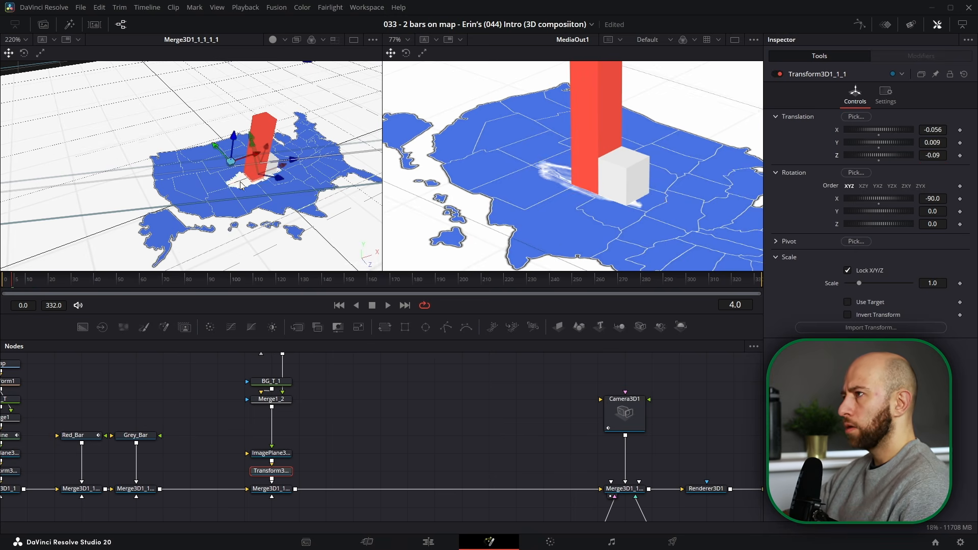
scroll(299, 205, "up", 5)
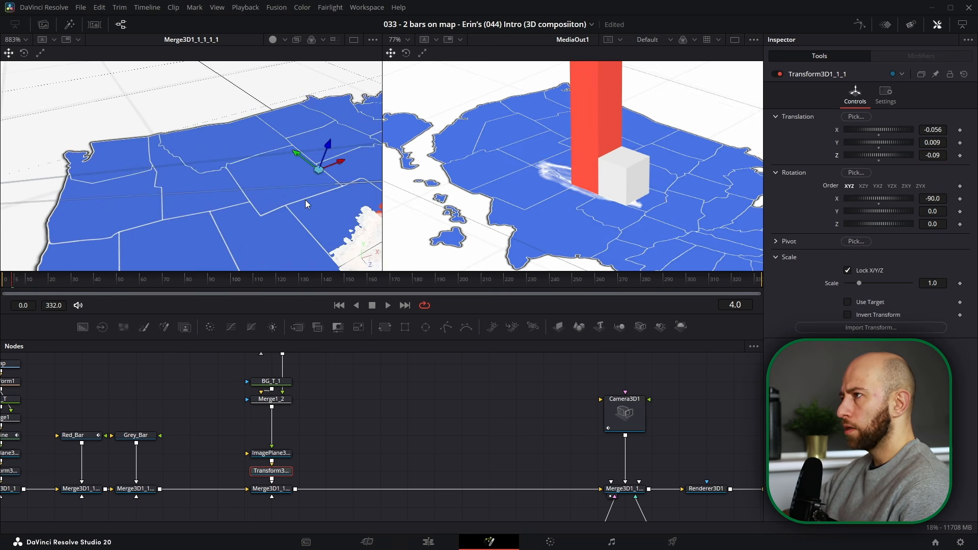
left_click_drag(317, 205, 79, 174)
left_click_drag(214, 220, 254, 222)
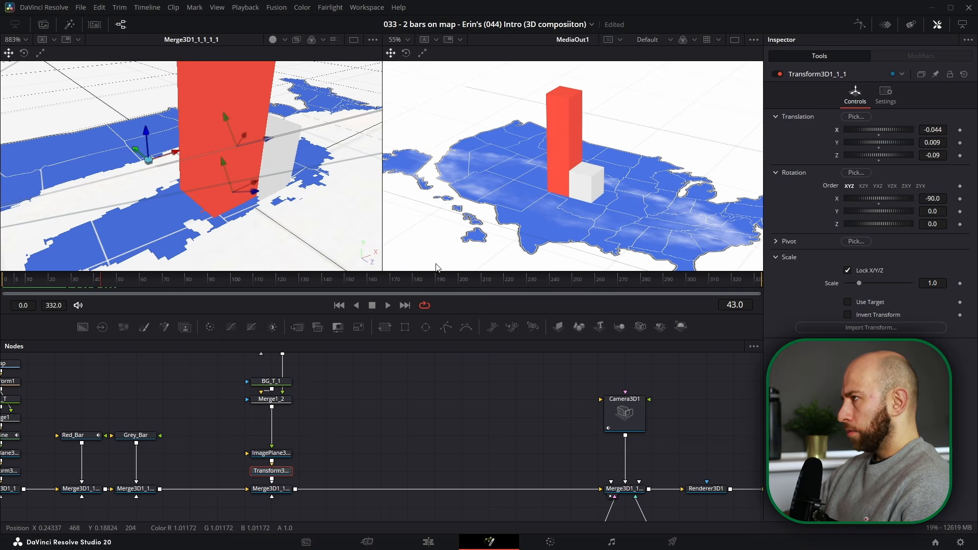
Make room between MediaIn1_2 and DeltaKeyer1 and insert a Time Speed node there.
left_click_drag(460, 409, 535, 475)
scroll(349, 411, "up", 2)
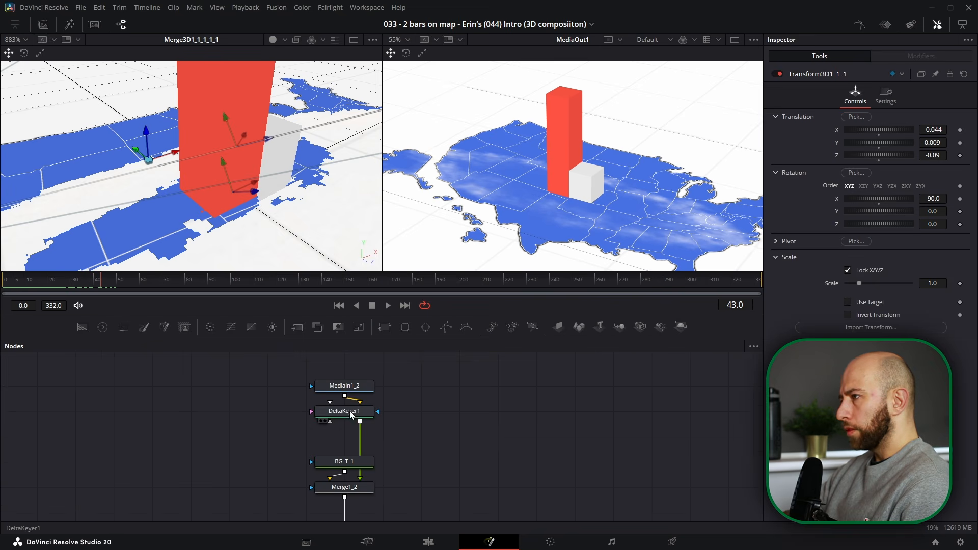
left_click_drag(353, 416, 354, 441)
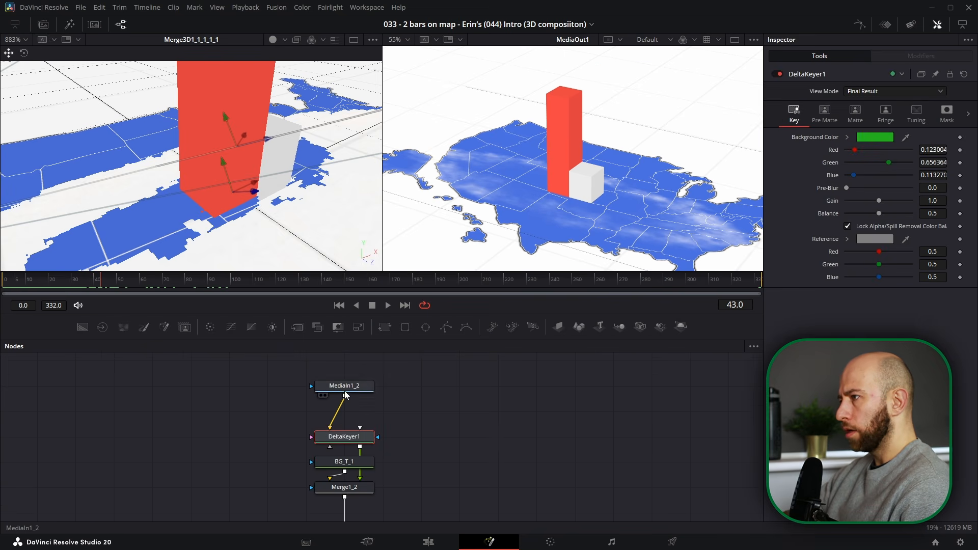
left_click_drag(346, 387, 347, 361)
key("shift+space")
type("times")
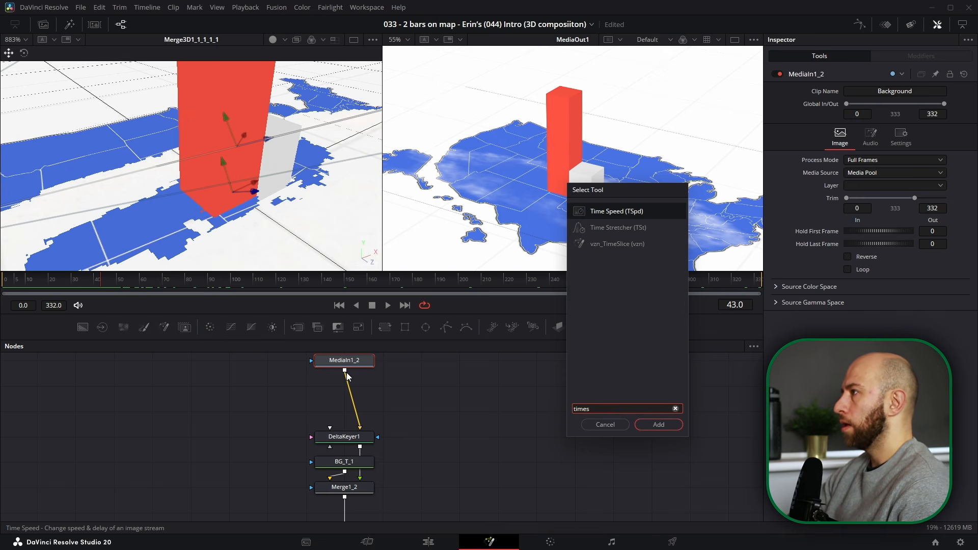
key("Return")
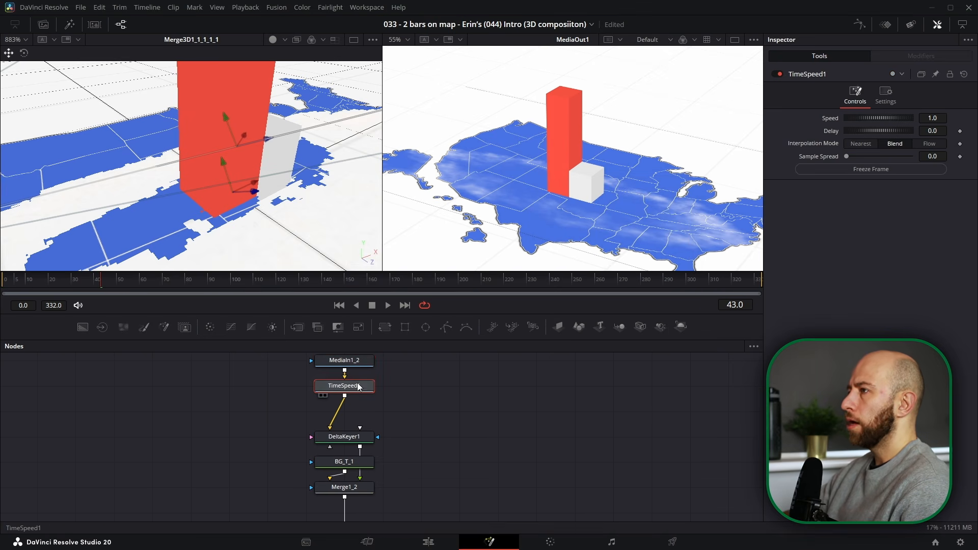
Find the frame where the red bar finishes sinking and set TimeSpeed1's delay to 198.
scroll(589, 187, "down", 2)
left_click_drag(113, 284, 457, 279)
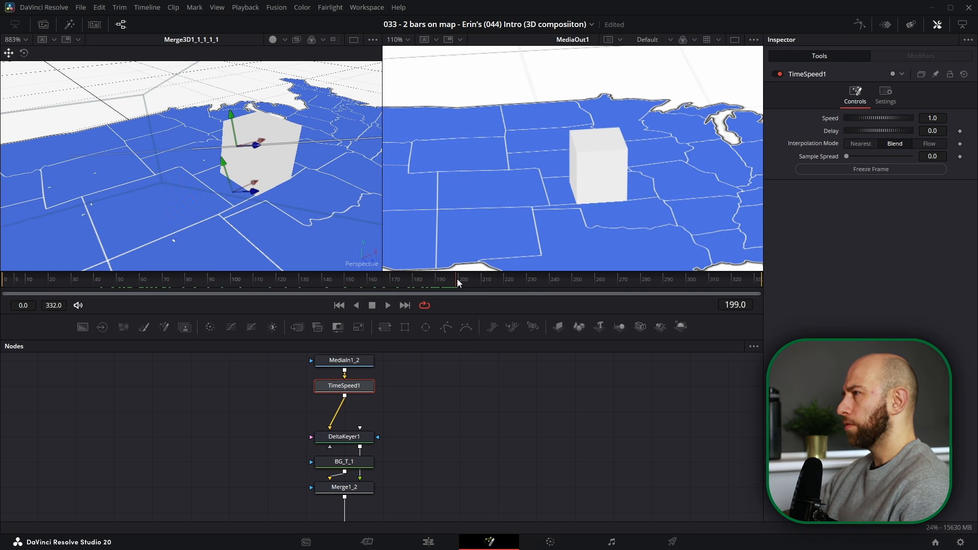
key("Right")
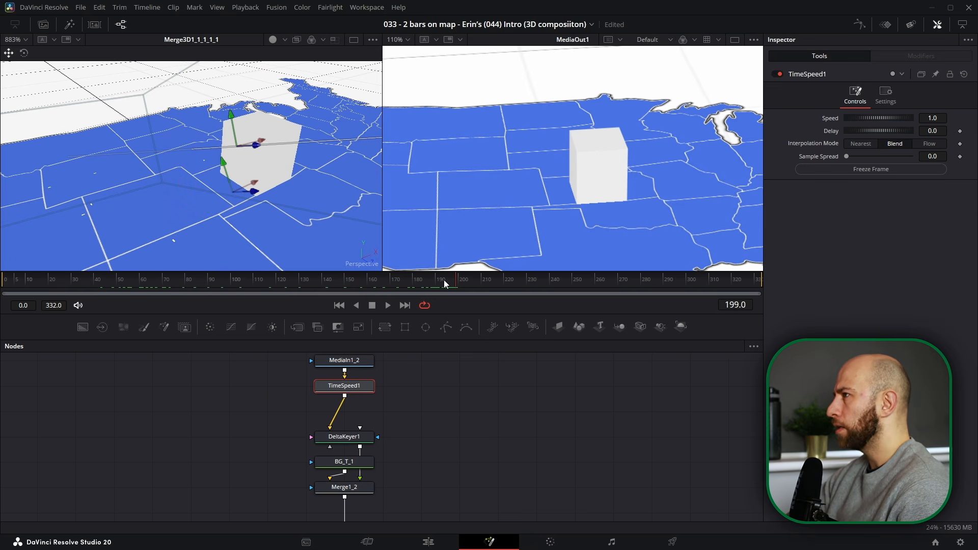
key("Left")
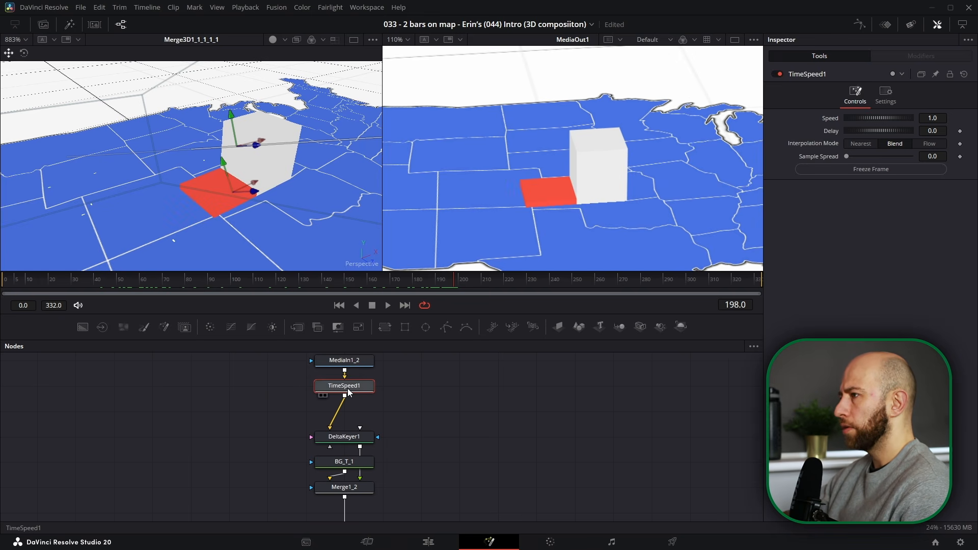
left_click(938, 131)
type("198")
key("Tab")
left_click(495, 393)
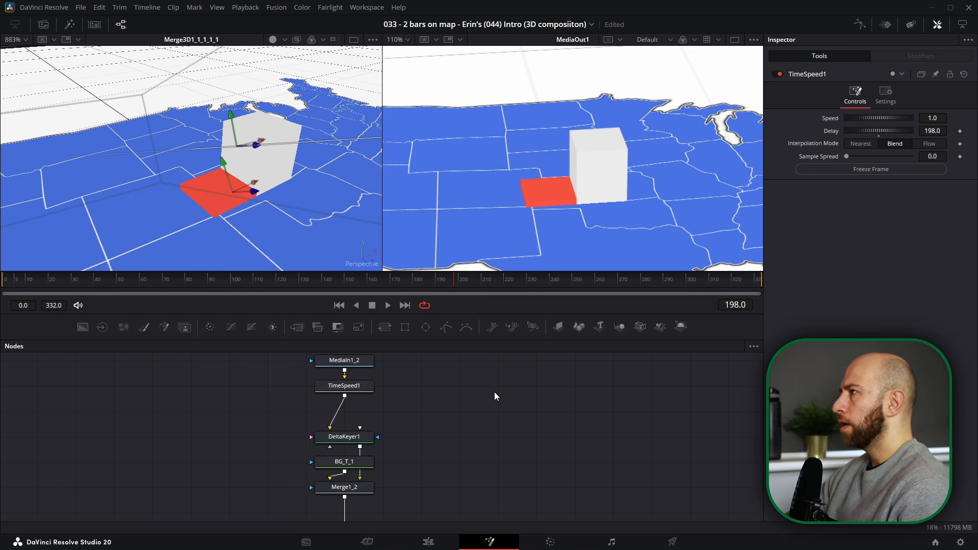
Play the dust from frame 198, adjust TimeSpeed1's delay and check the timing frame by frame.
key("space")
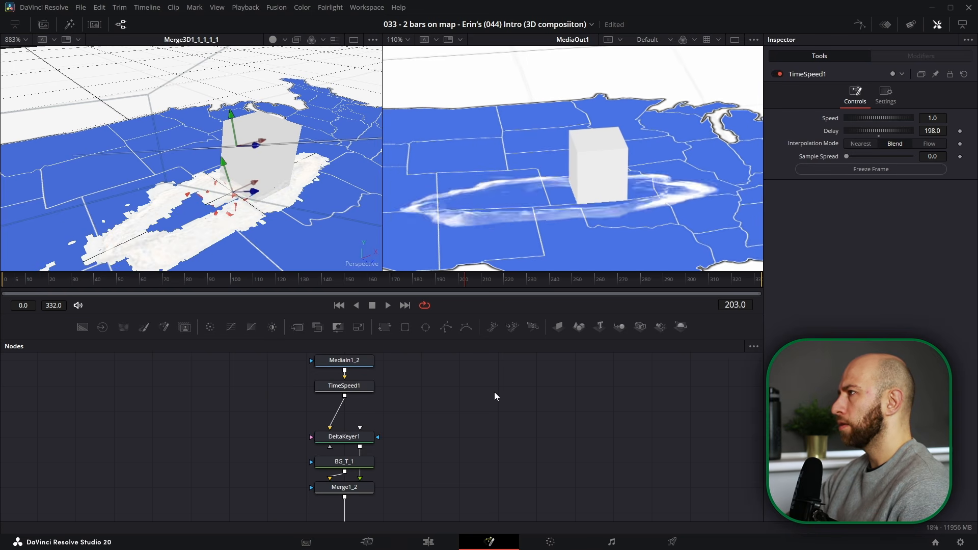
key("Left")
key("Left")
key("Left")
key("Left")
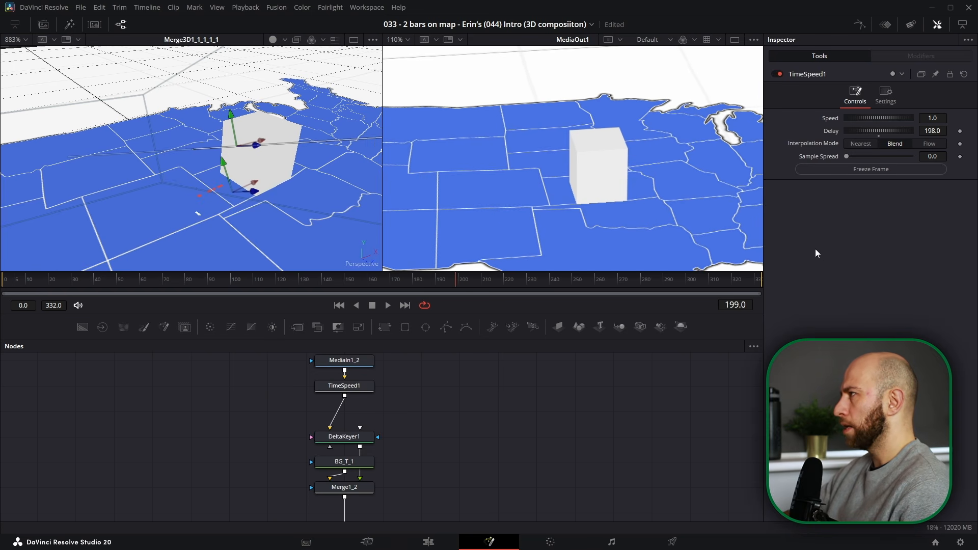
mouse_move(933, 131)
left_mouse_down()
mouse_move(890, 131)
mouse_move(916, 131)
left_mouse_up()
key("Right")
key("Right")
key("Right")
key("Right")
key("Right")
key("Right")
key("Right")
key("Right")
key("Right")
key("Right")
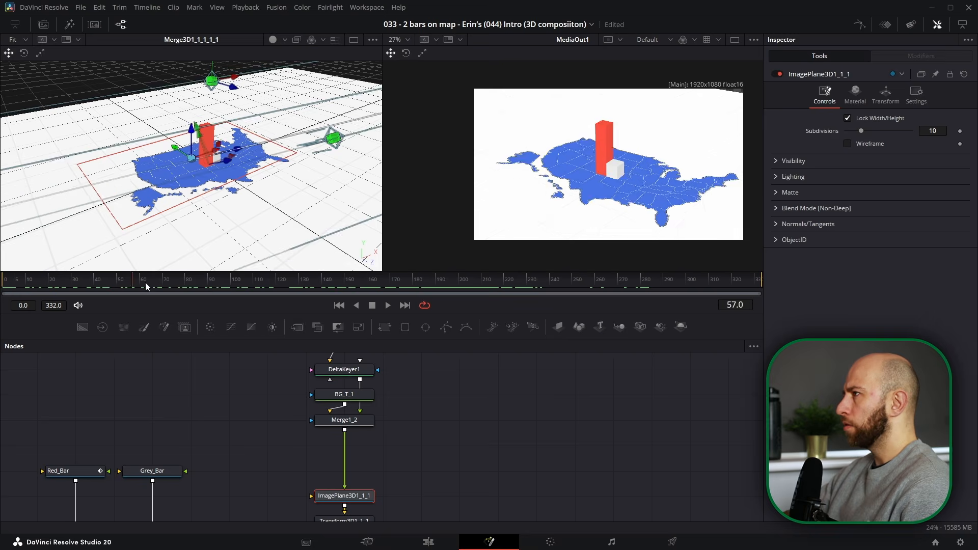
Scrub through the animation and inspect the whole dust ring on the map at frame 204.
left_click_drag(146, 284, 653, 291)
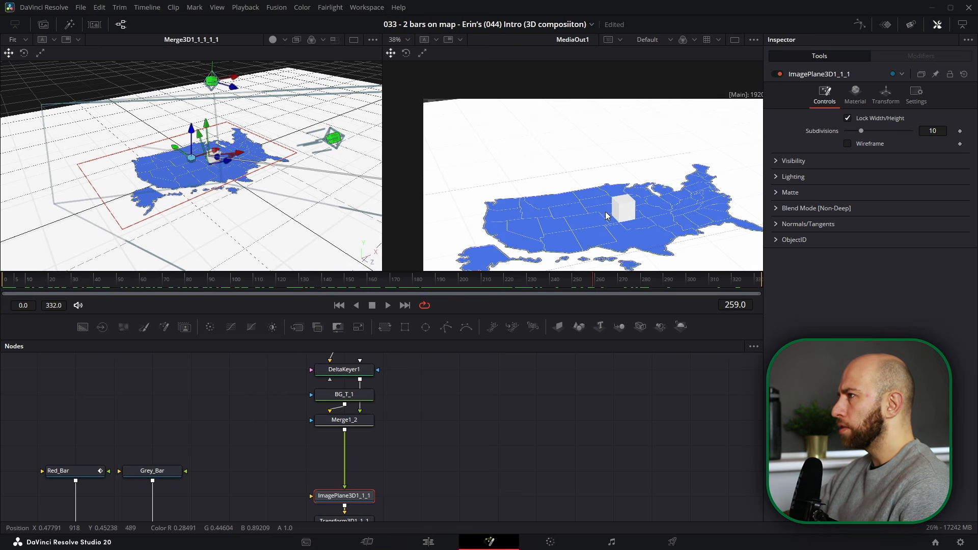
left_click_drag(605, 213, 611, 180)
left_click_drag(321, 286, 470, 286)
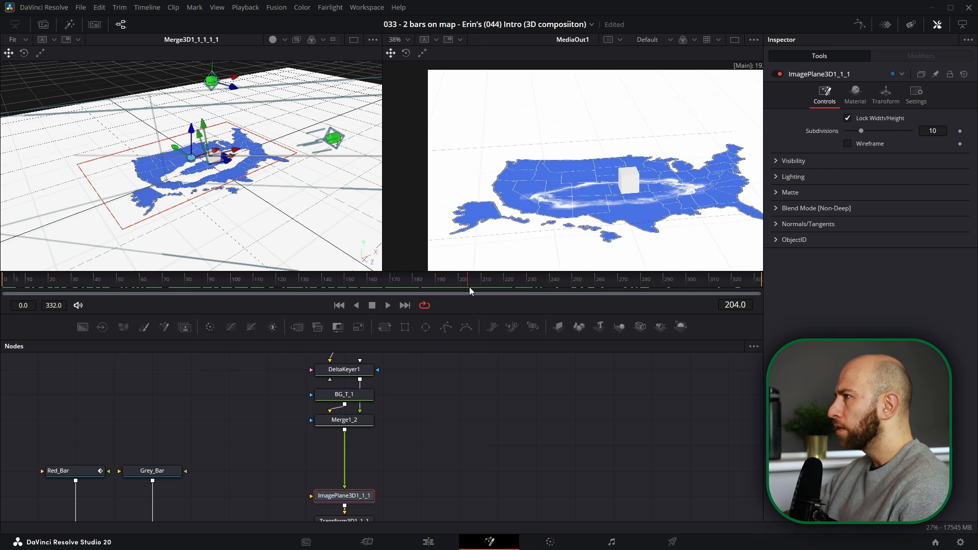
scroll(589, 164, "down", 3)
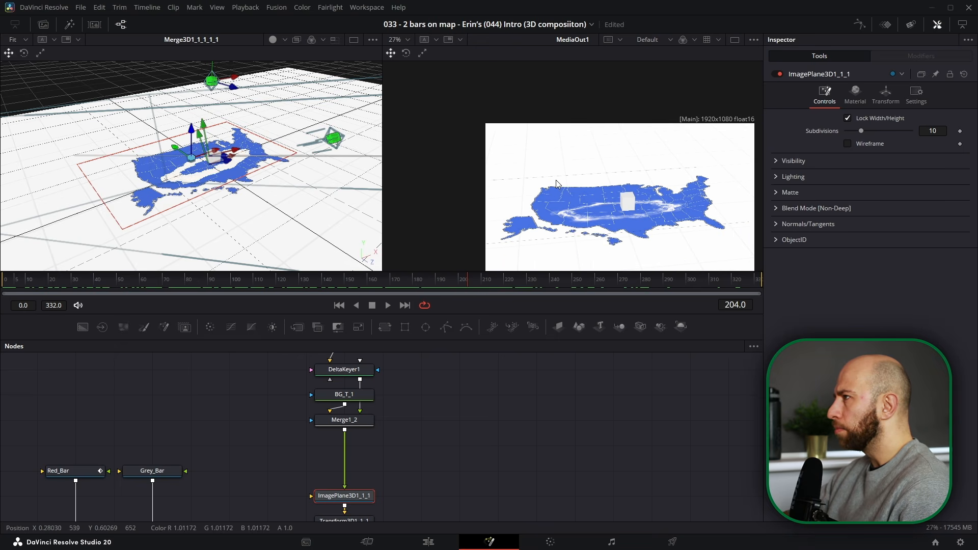
Display Merge1_2 in the first viewer and connect a new Rectangle mask to it.
left_click(353, 423)
scroll(353, 427, "down", 3)
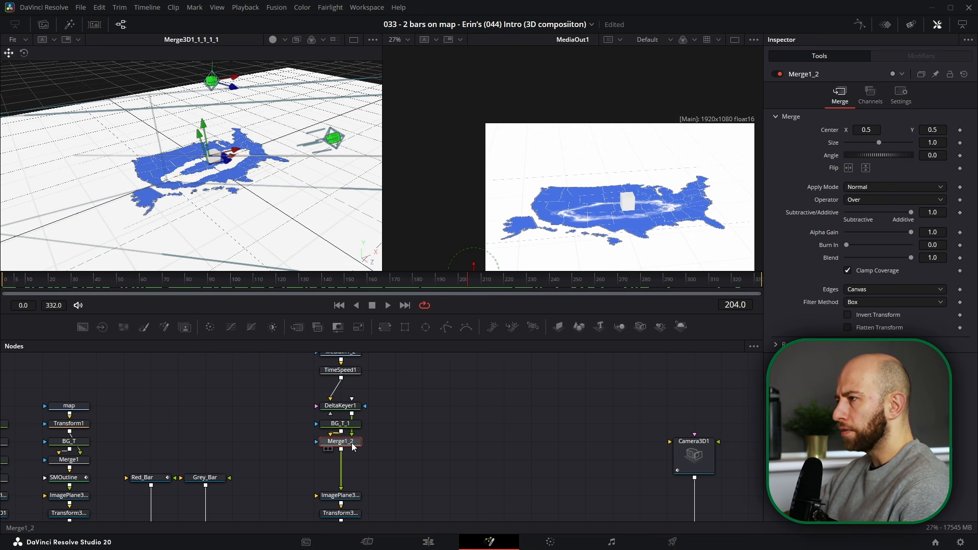
key("1")
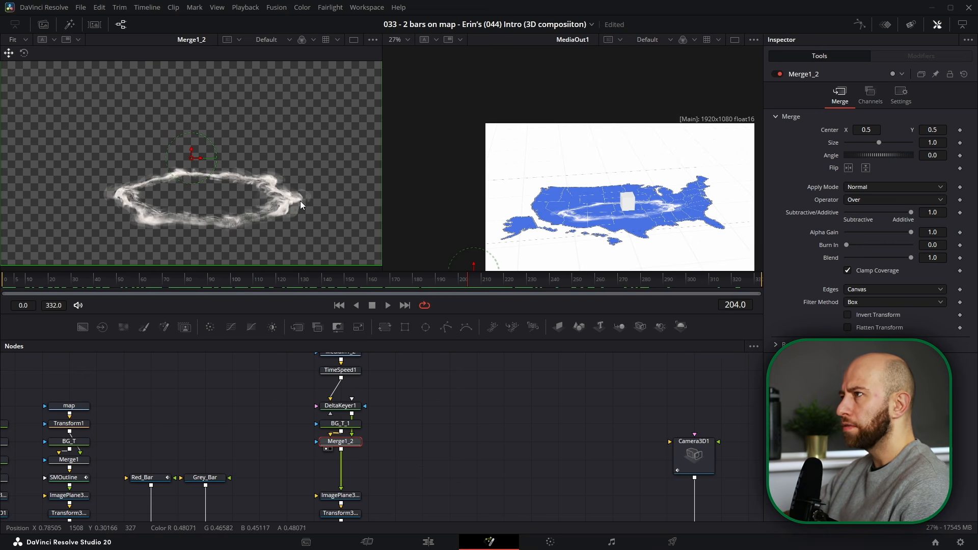
scroll(301, 201, "down", 2)
left_click(381, 447)
left_click_drag(411, 327, 395, 392)
left_click_drag(416, 445, 341, 442)
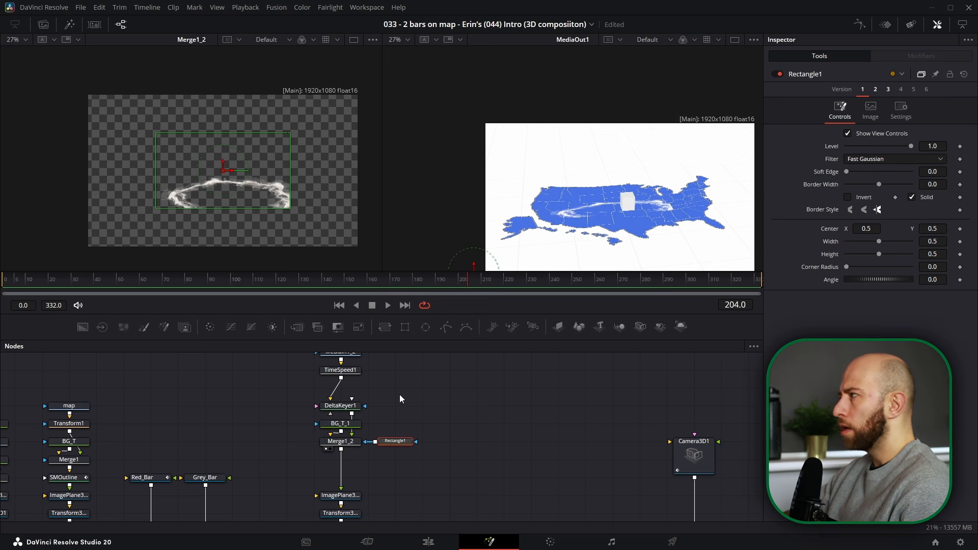
Size the Rectangle1 mask to just inside the frame edges, about 0.966 wide and 0.960 high.
left_click(941, 244)
type("1")
key("Tab")
type("1")
key("Tab")
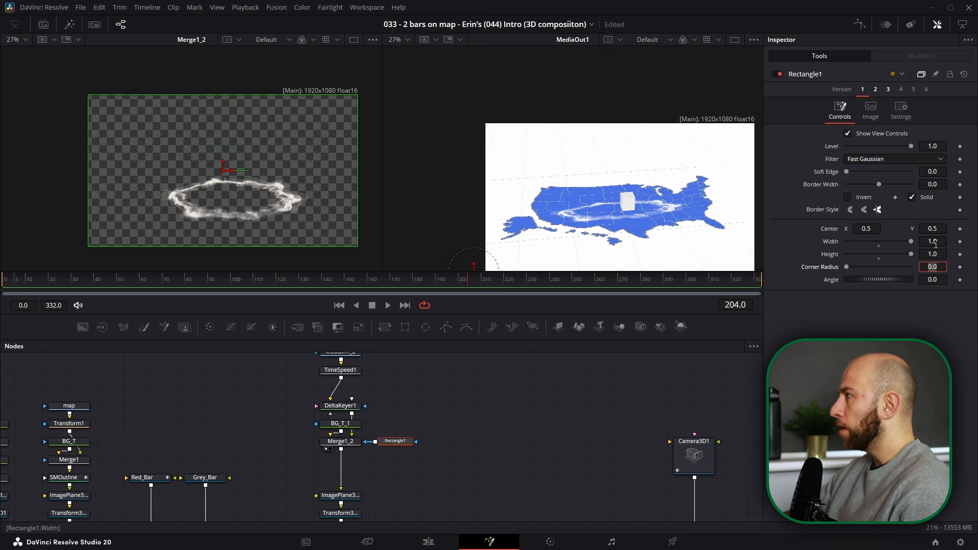
left_click(356, 95)
left_click_drag(356, 96, 352, 99)
left_click(506, 364)
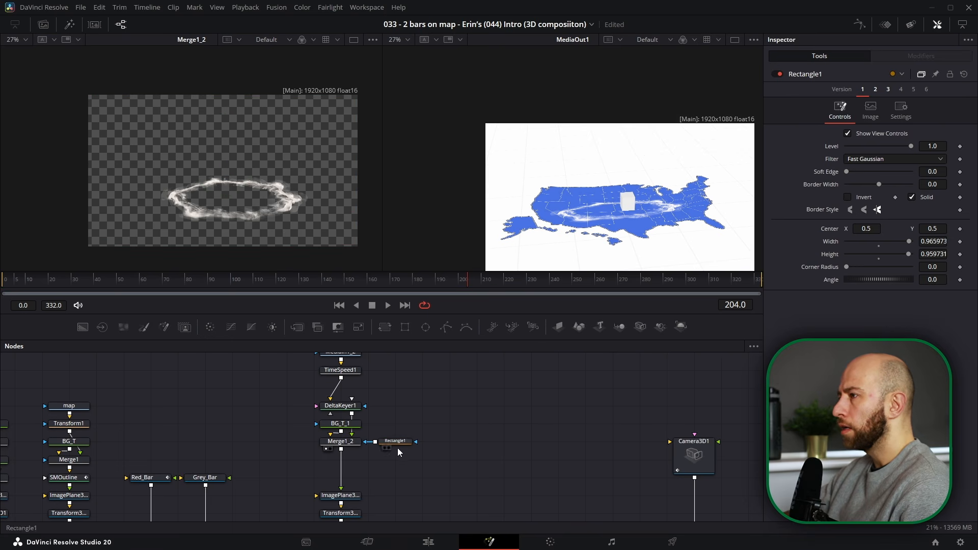